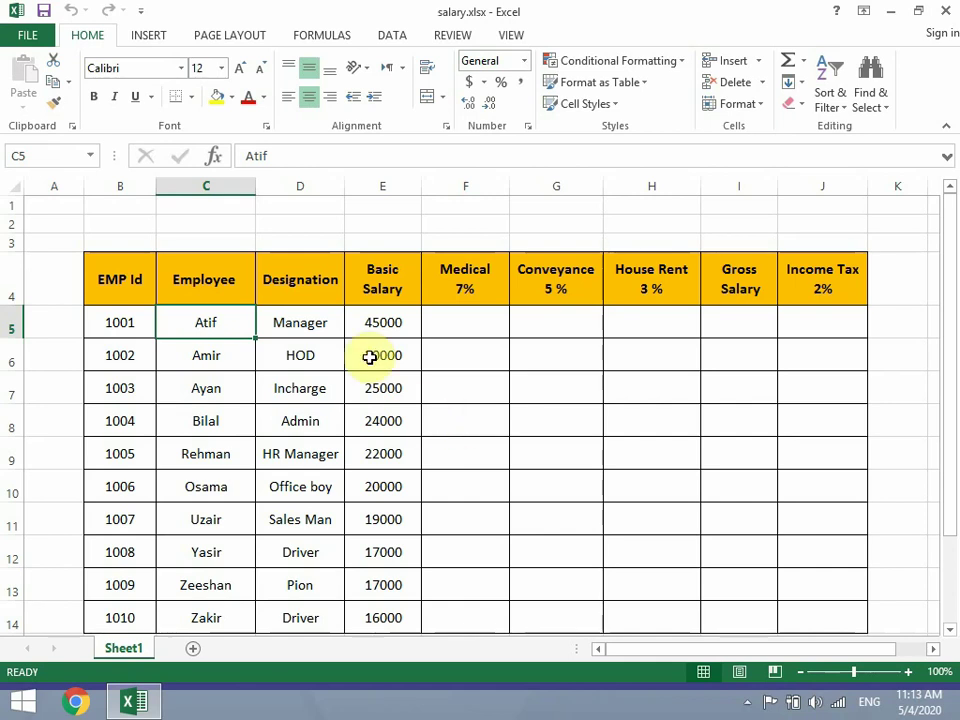
# Step: Review the EMP Id, Employee and Designation columns of the salary table, from the header row down to row 14
pyautogui.moveTo(116, 285); pyautogui.dragTo(124, 612)
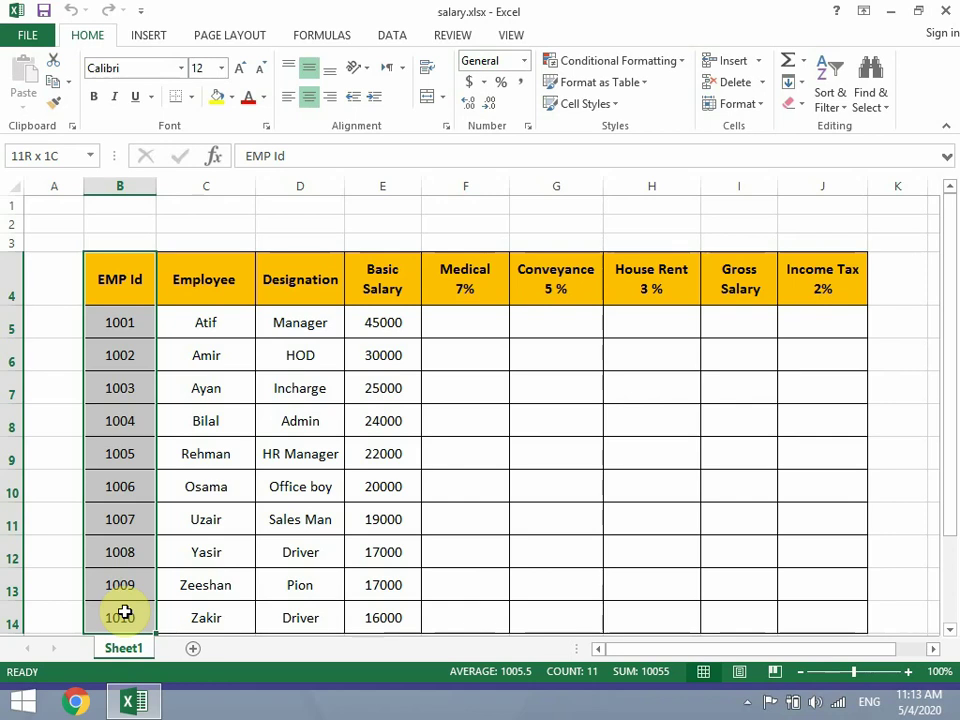
pyautogui.moveTo(124, 612); pyautogui.dragTo(122, 611)
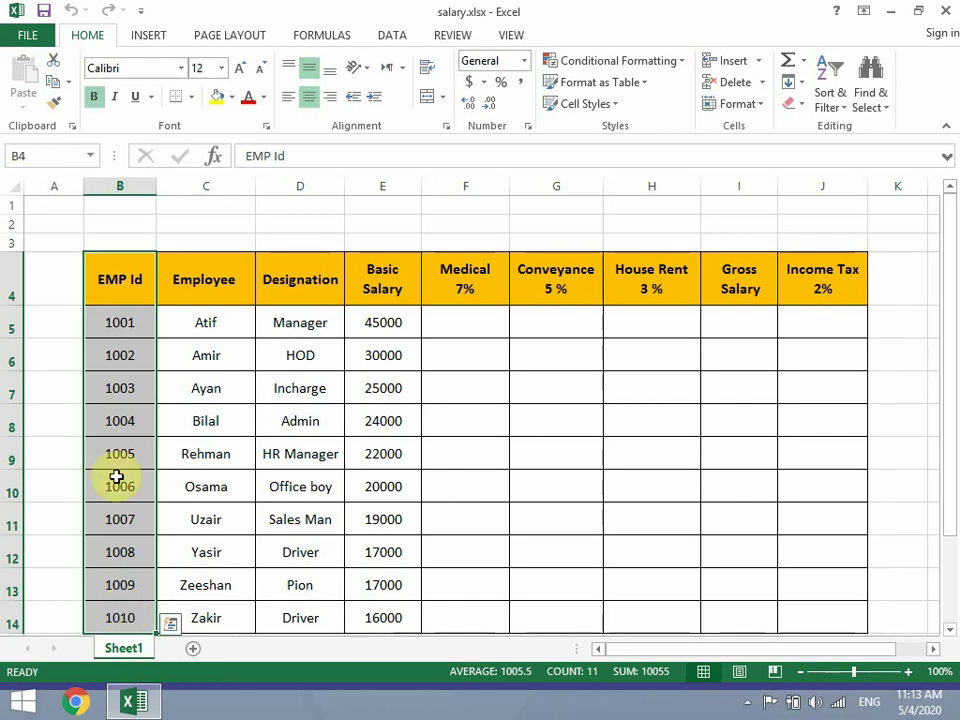
pyautogui.moveTo(107, 326); pyautogui.dragTo(119, 617)
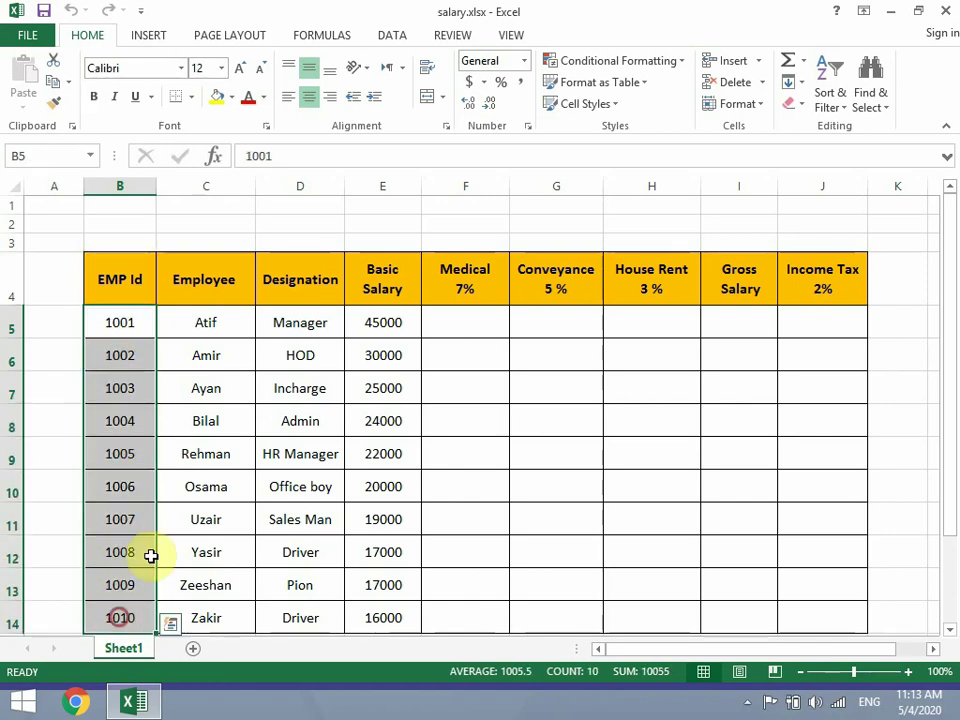
pyautogui.moveTo(198, 283); pyautogui.dragTo(191, 619)
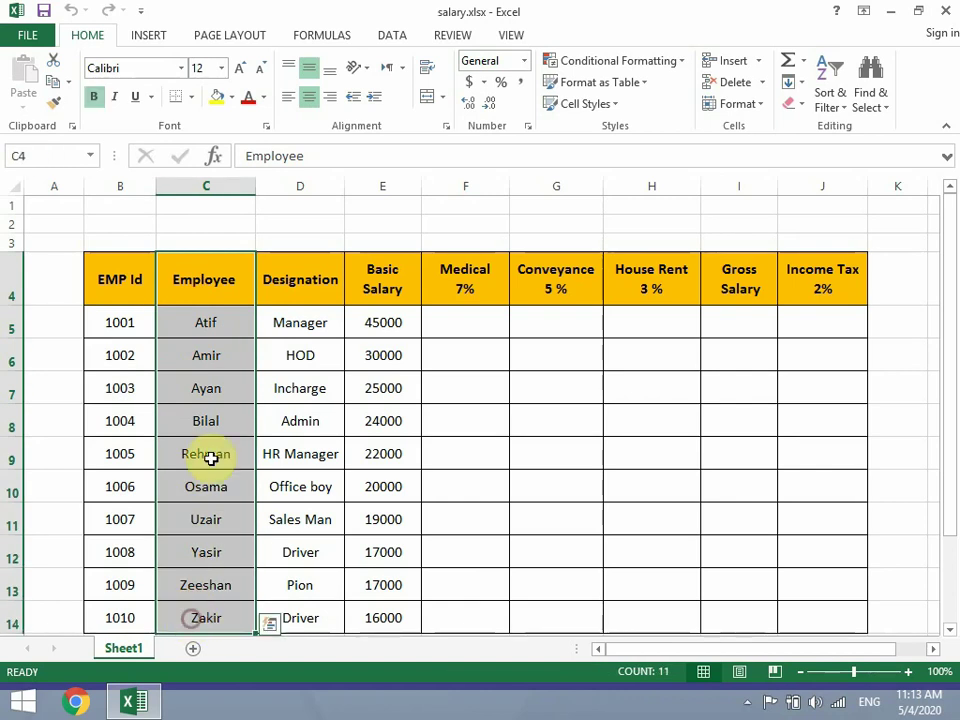
pyautogui.click(208, 322)
pyautogui.click(213, 352)
pyautogui.click(213, 388)
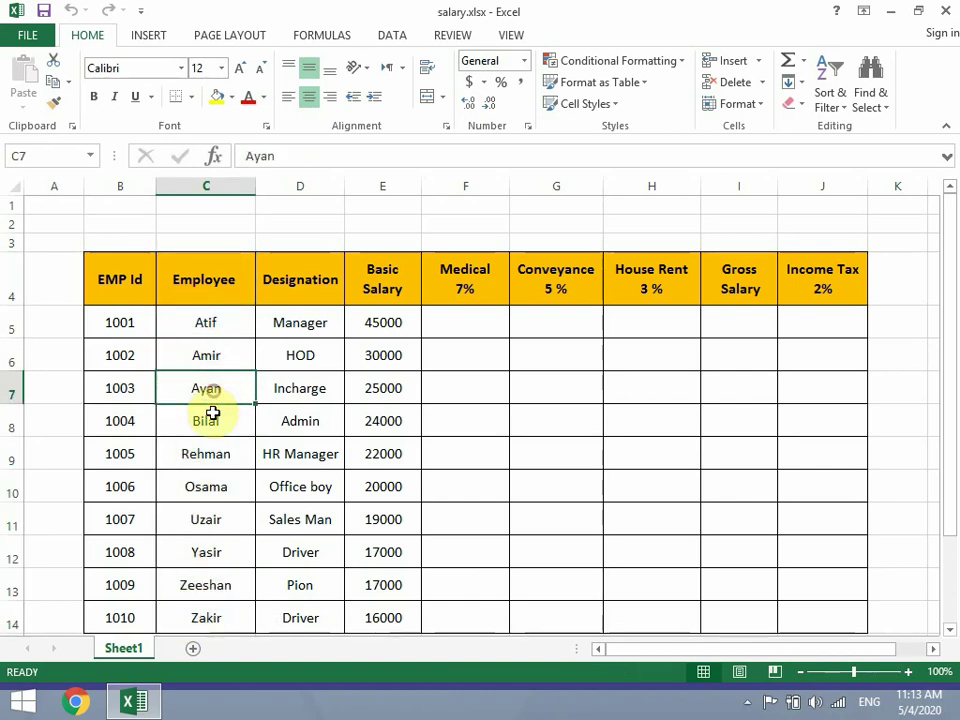
pyautogui.click(208, 420)
pyautogui.click(205, 447)
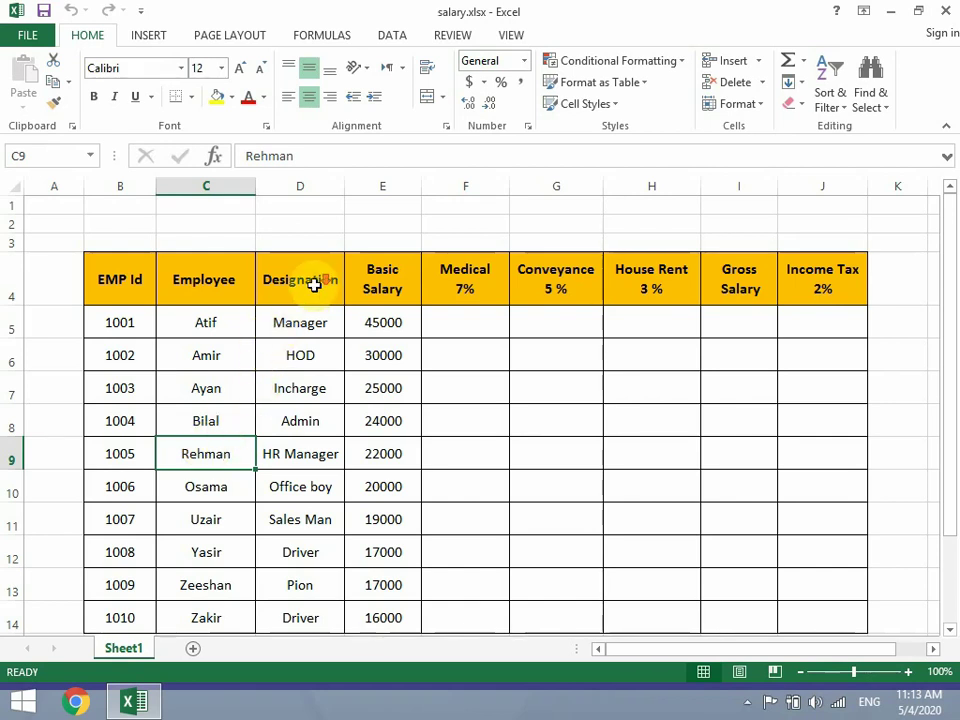
pyautogui.click(302, 350)
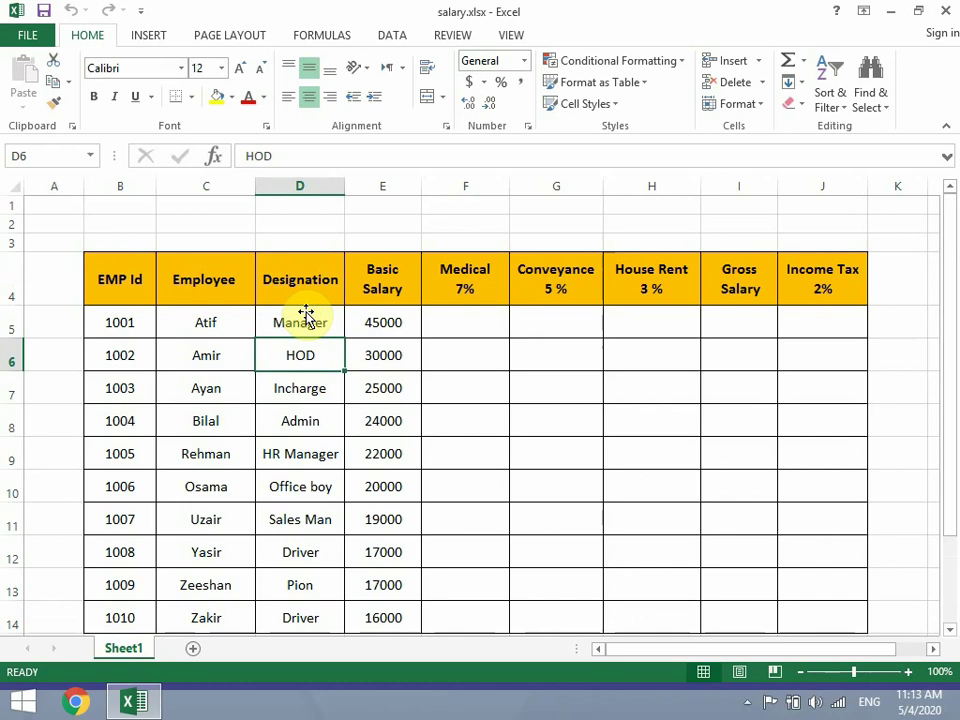
pyautogui.moveTo(302, 320); pyautogui.dragTo(301, 548)
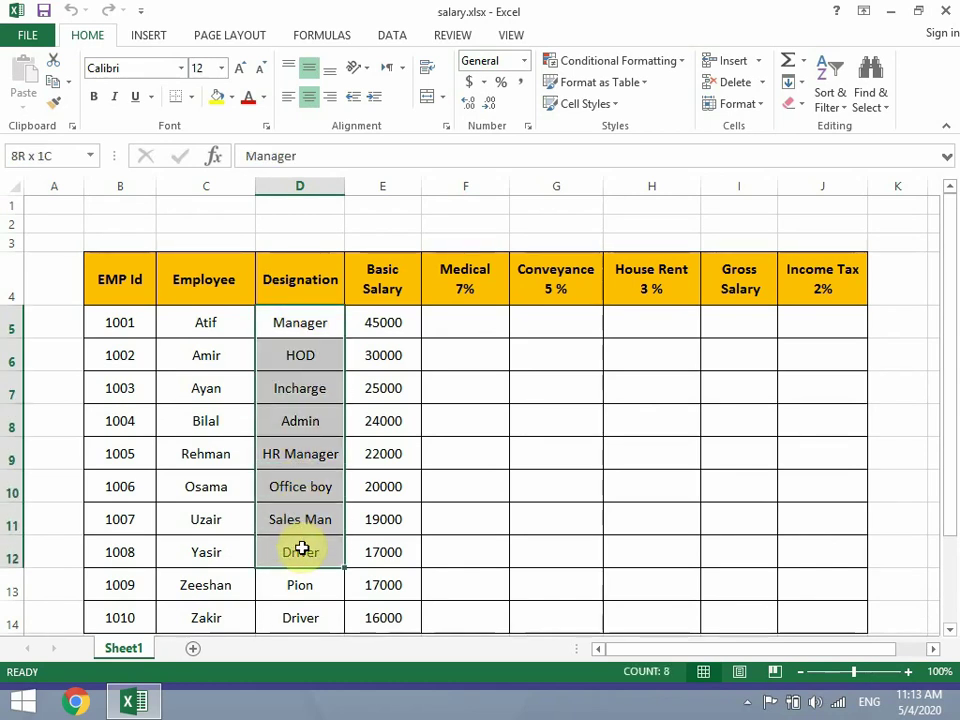
# Step: Widen the Basic Salary column slightly and look over the filled-in employee data in B4:E14
pyautogui.click(381, 324)
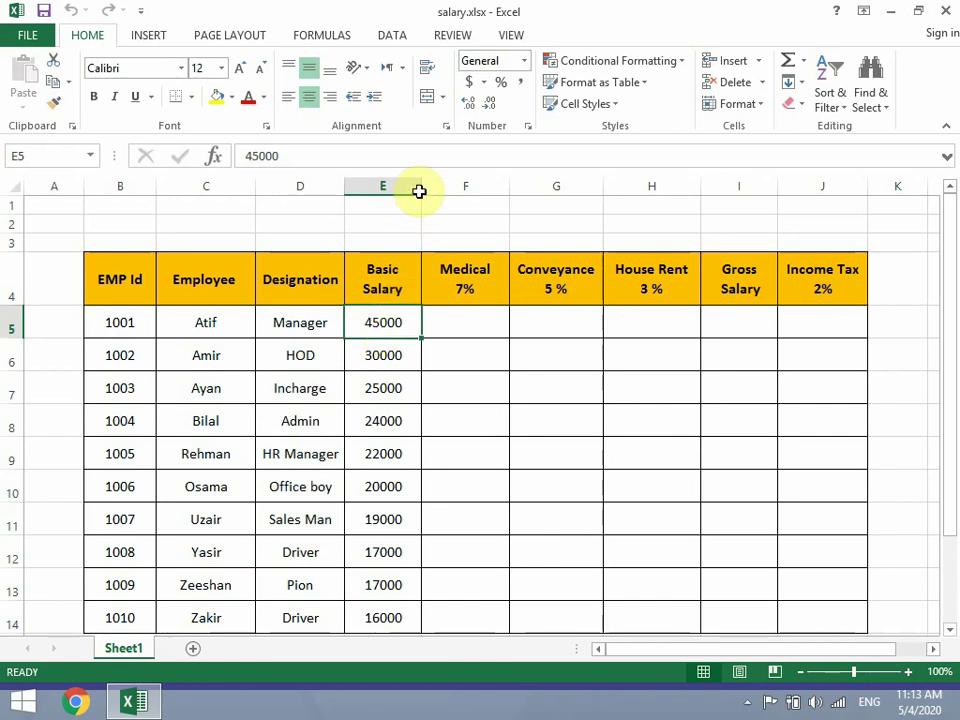
pyautogui.moveTo(420, 191); pyautogui.dragTo(444, 193)
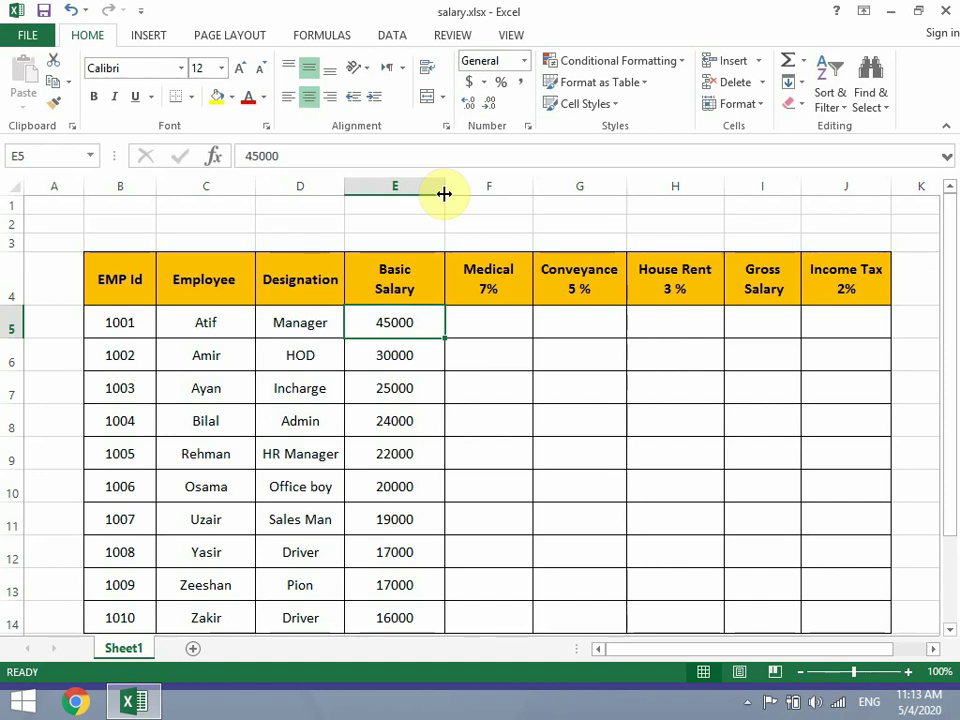
pyautogui.moveTo(396, 319); pyautogui.dragTo(424, 626)
pyautogui.moveTo(120, 282); pyautogui.dragTo(412, 612)
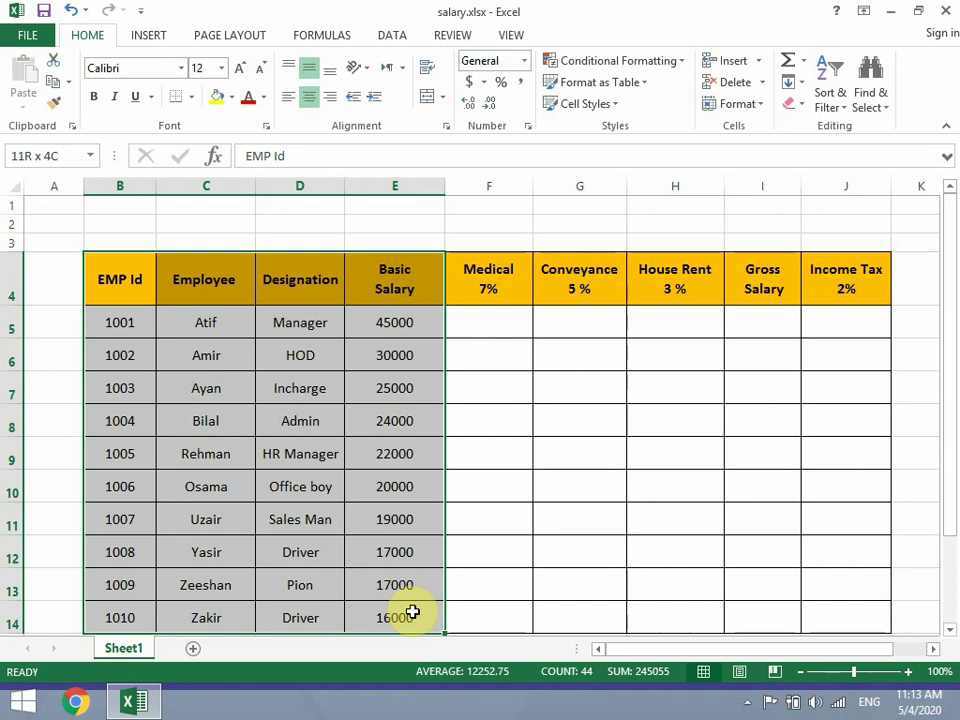
pyautogui.moveTo(412, 612); pyautogui.dragTo(411, 613)
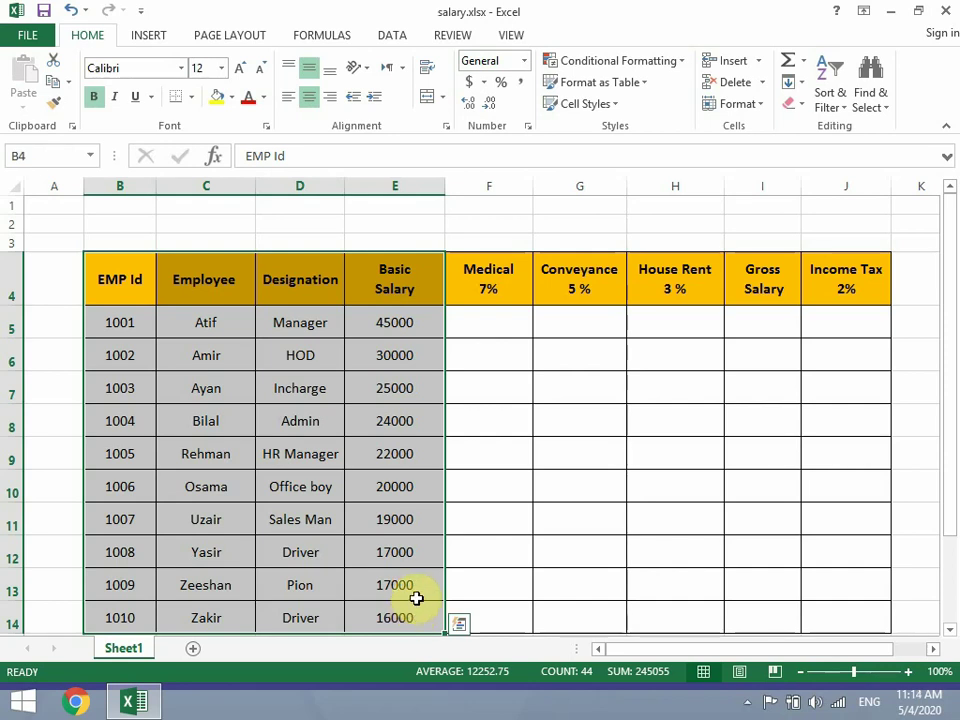
# Step: Calculate the first employee's medical allowance in F5 from the basic salary with the formula =E5*7%
pyautogui.click(487, 317)
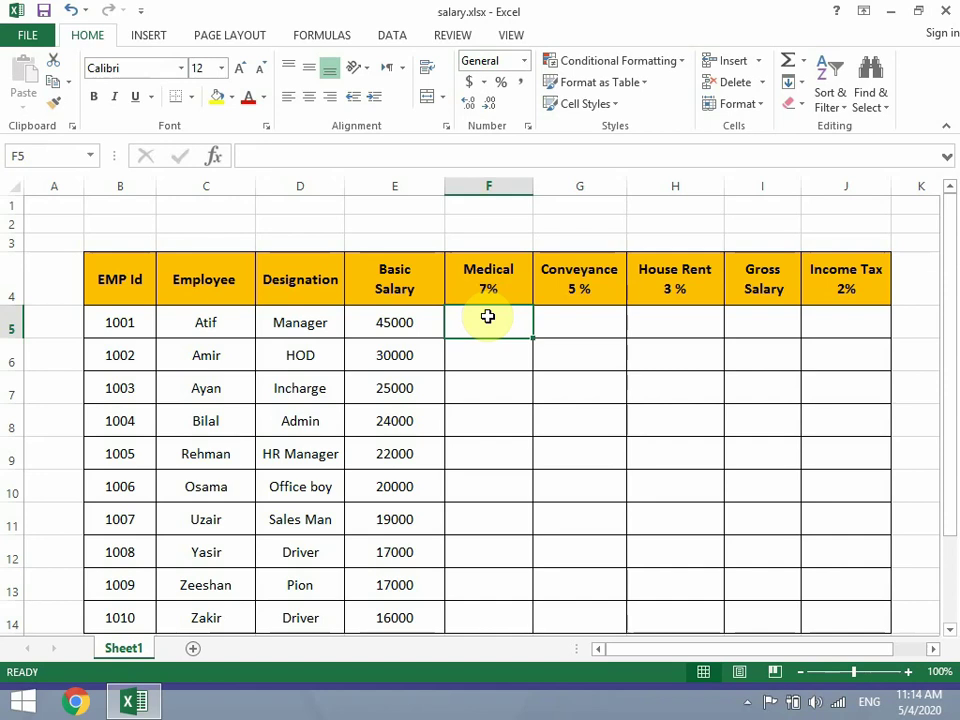
pyautogui.moveTo(510, 268); pyautogui.dragTo(516, 331)
pyautogui.click(516, 330)
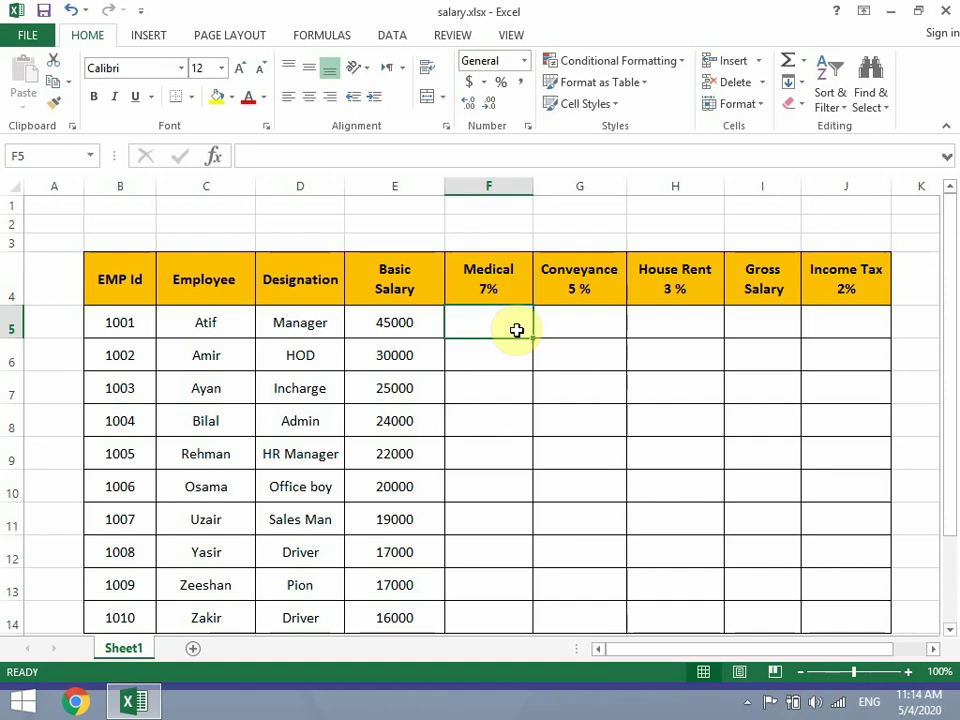
pyautogui.click(407, 321)
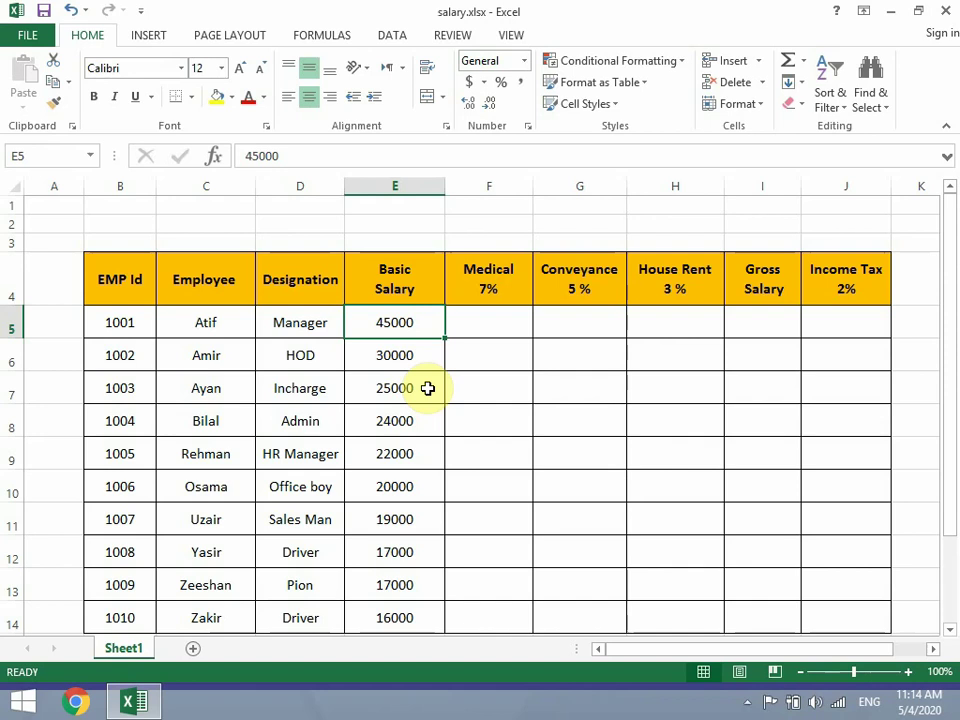
pyautogui.click(486, 325)
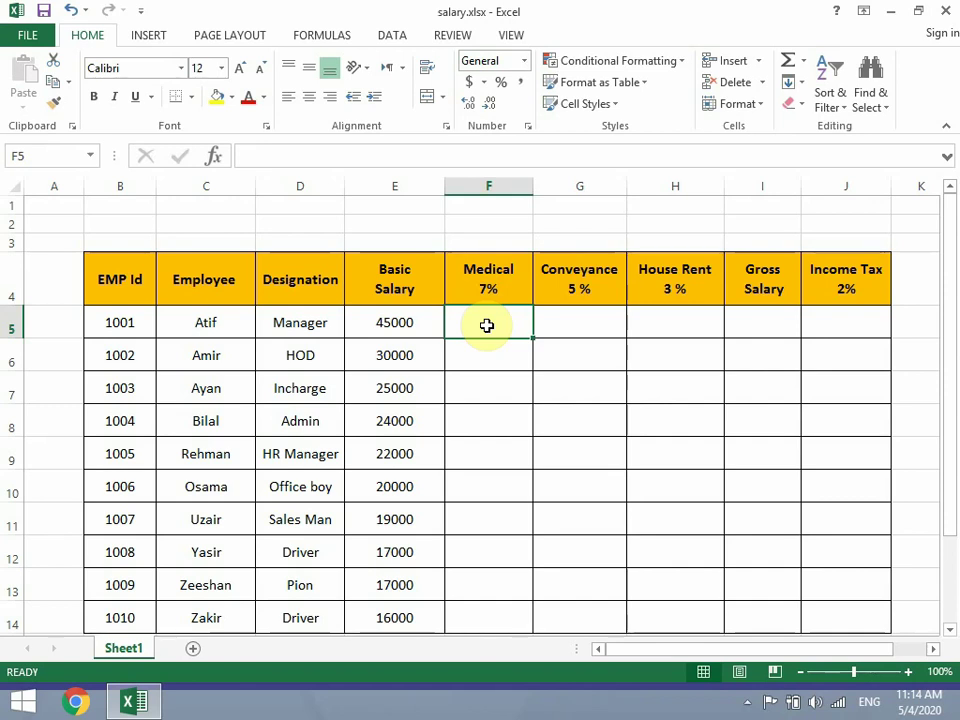
pyautogui.write('=')
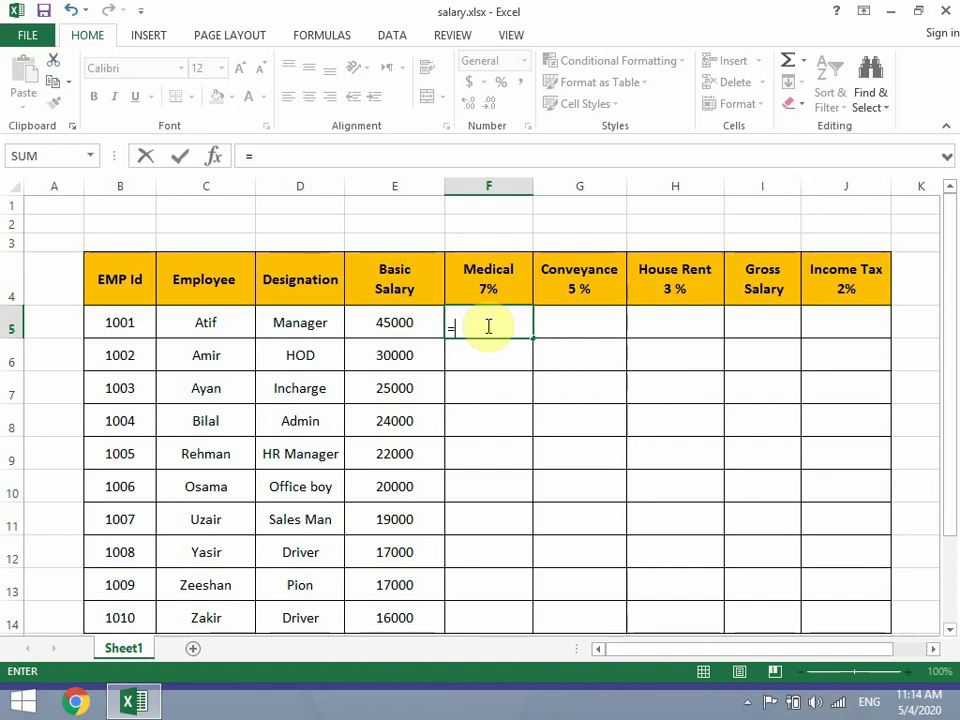
pyautogui.click(383, 318)
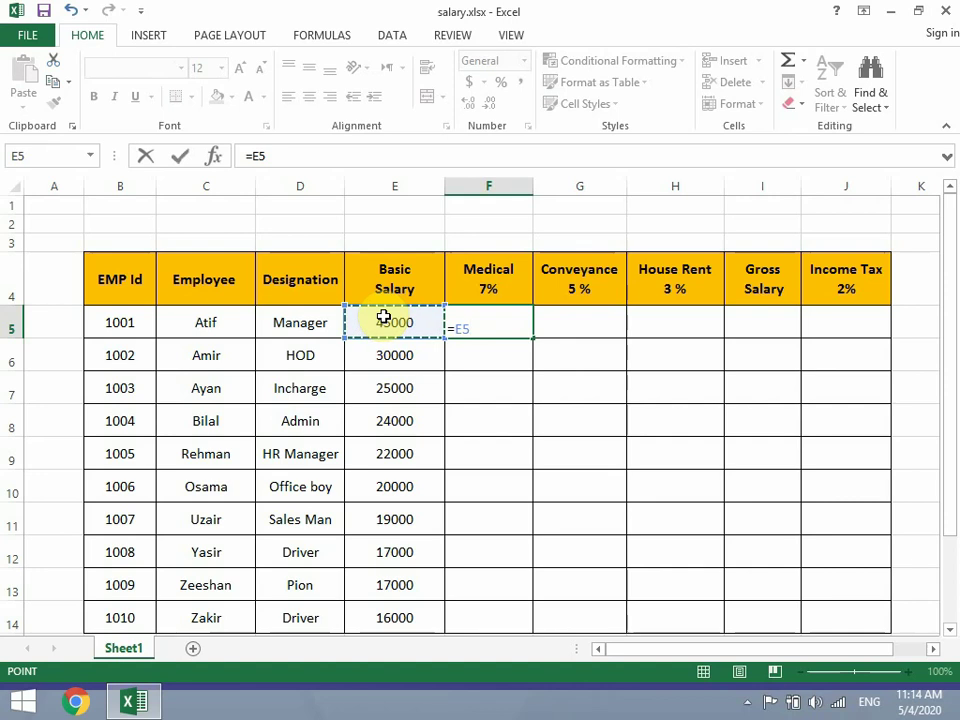
pyautogui.write('*')
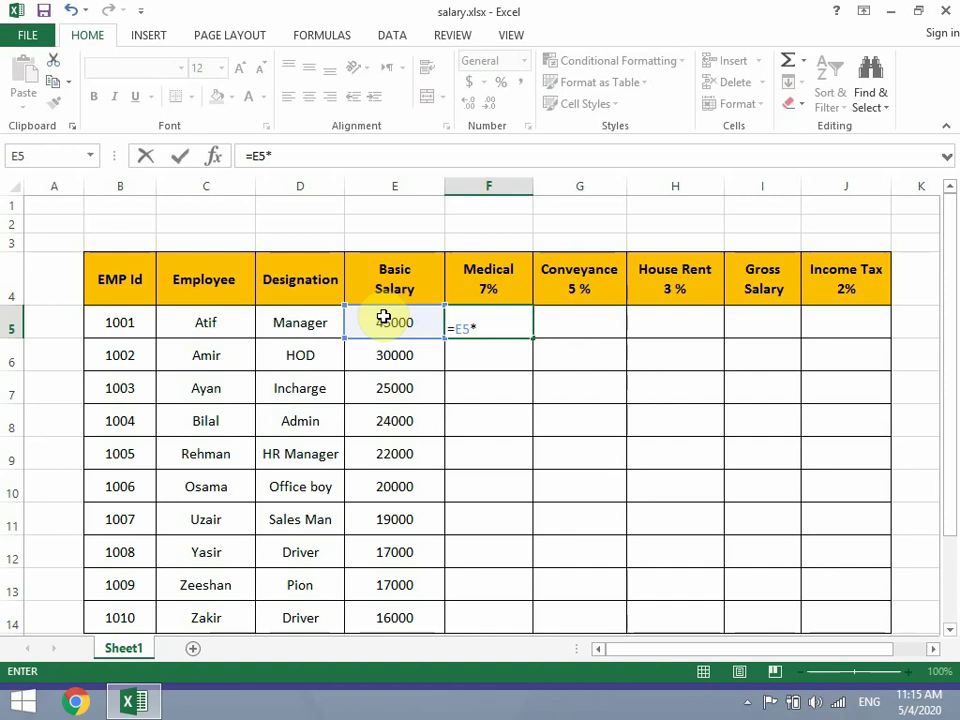
pyautogui.write('7%')
pyautogui.press('Return')
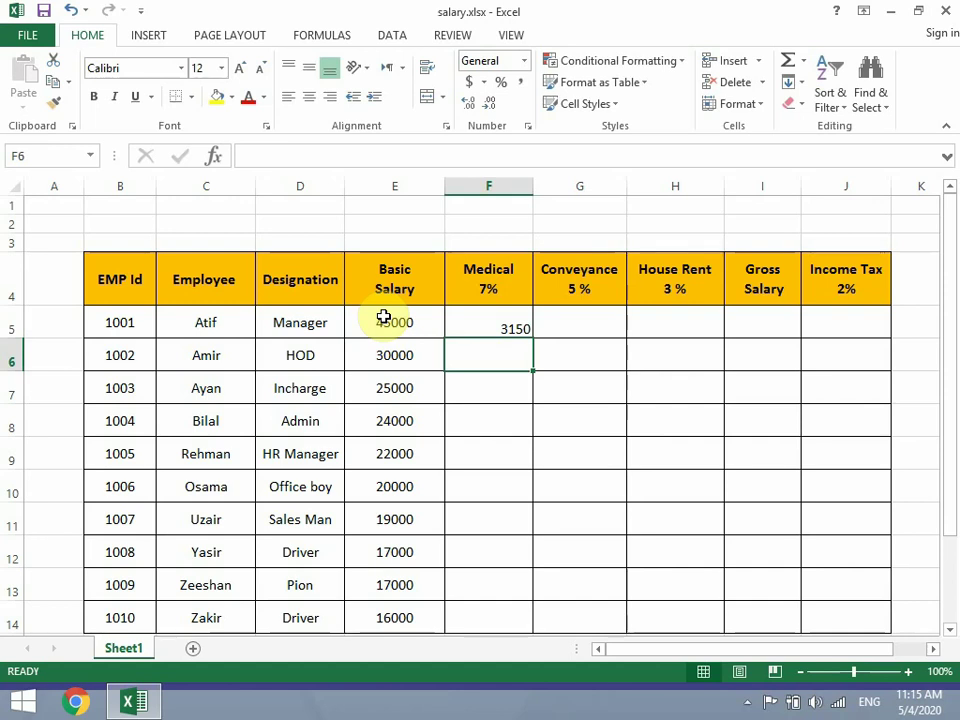
# Step: Check the formula in F5 and calculate the second employee's medical allowance in F6 with =E6*7%
pyautogui.scroll(3, 543, 345)
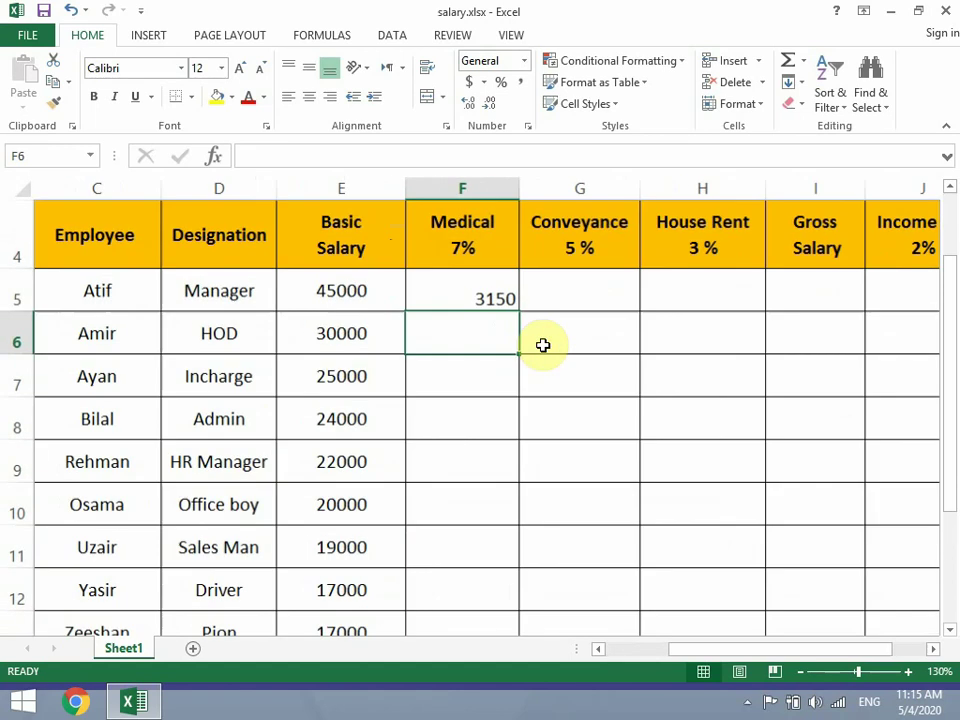
pyautogui.scroll(1, 510, 339)
pyautogui.doubleClick(479, 363)
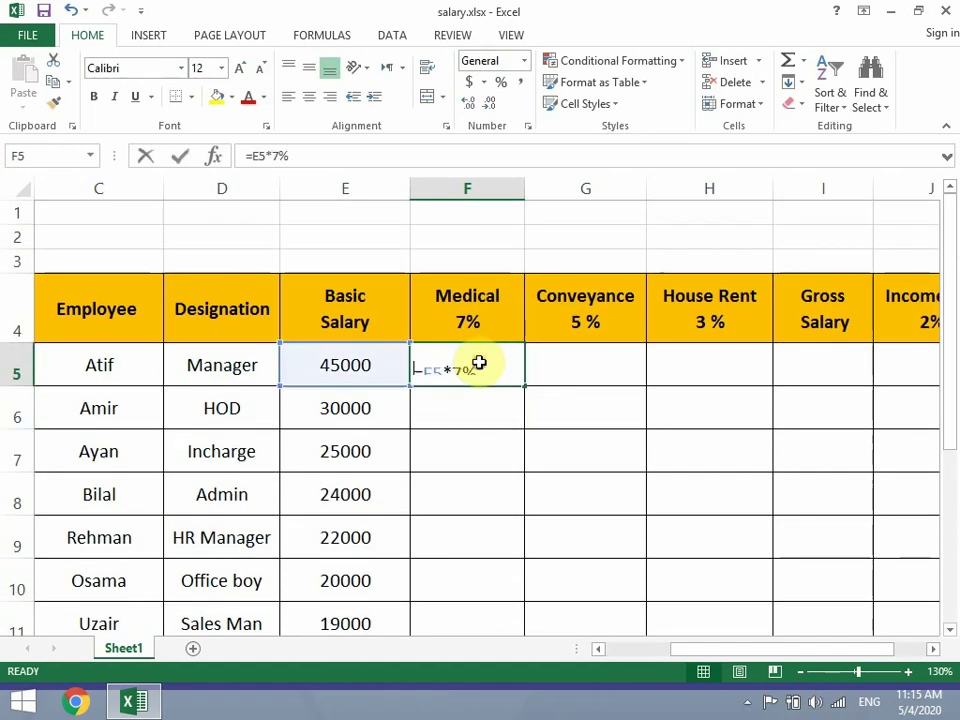
pyautogui.press('Escape')
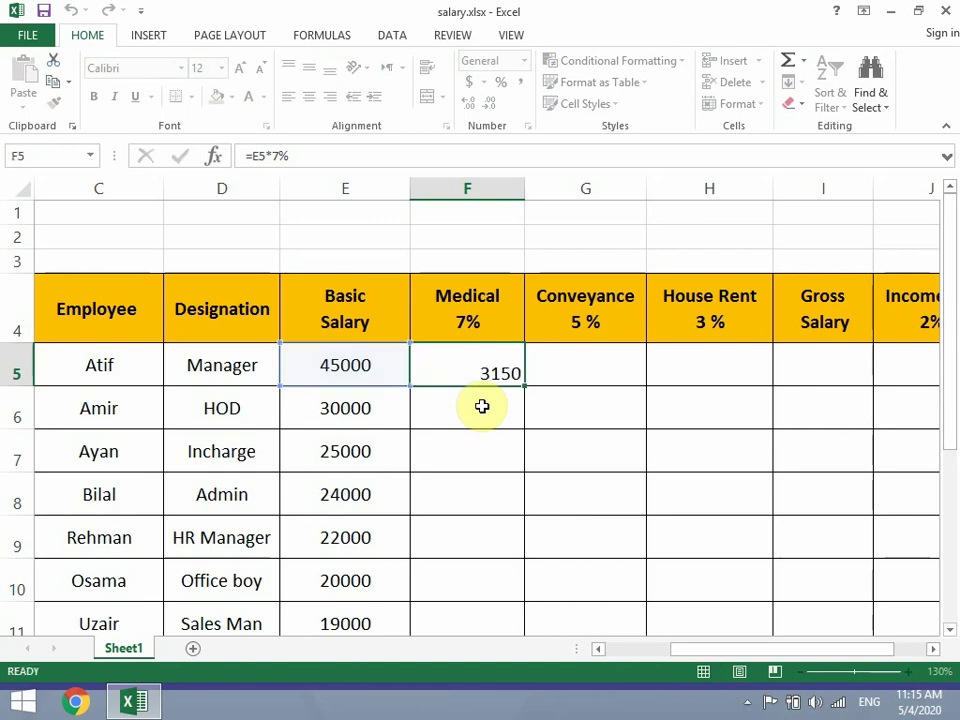
pyautogui.click(482, 406)
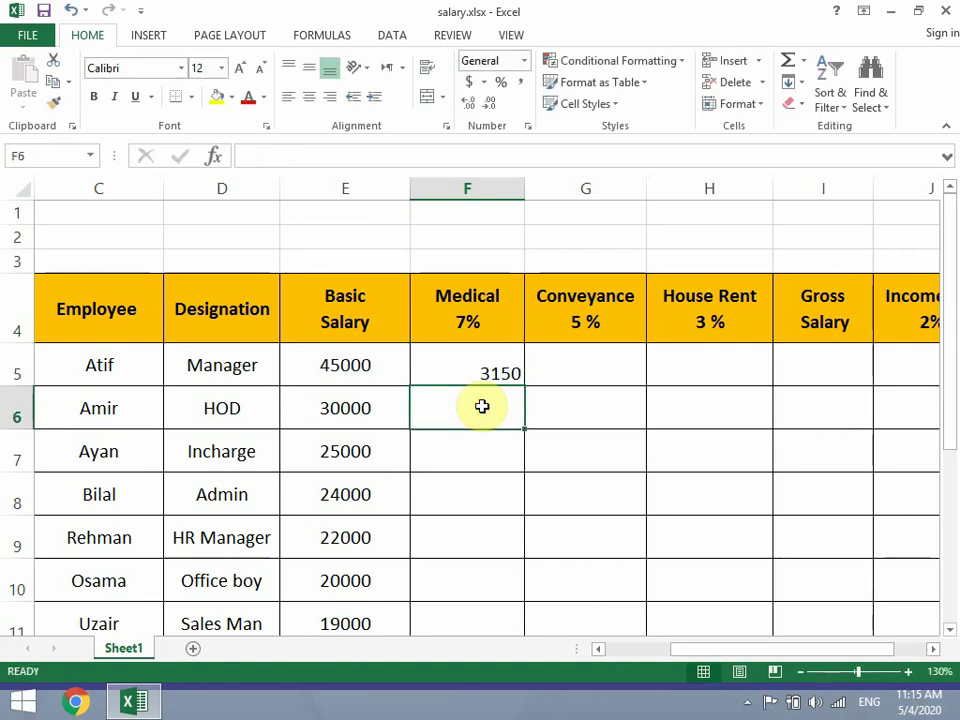
pyautogui.write('=')
pyautogui.click(345, 407)
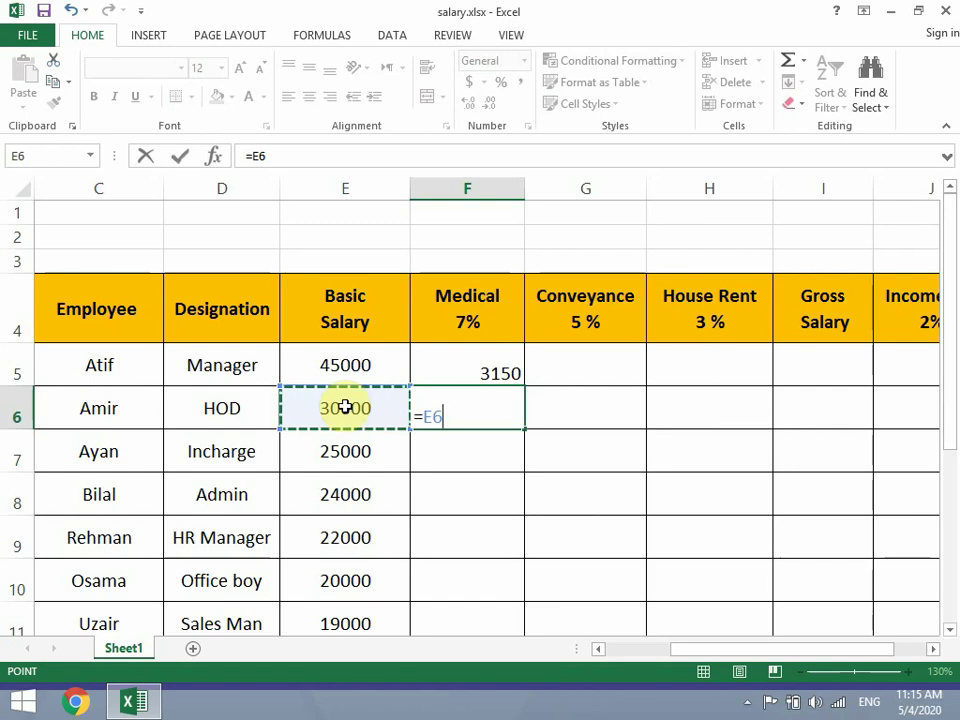
pyautogui.write('*')
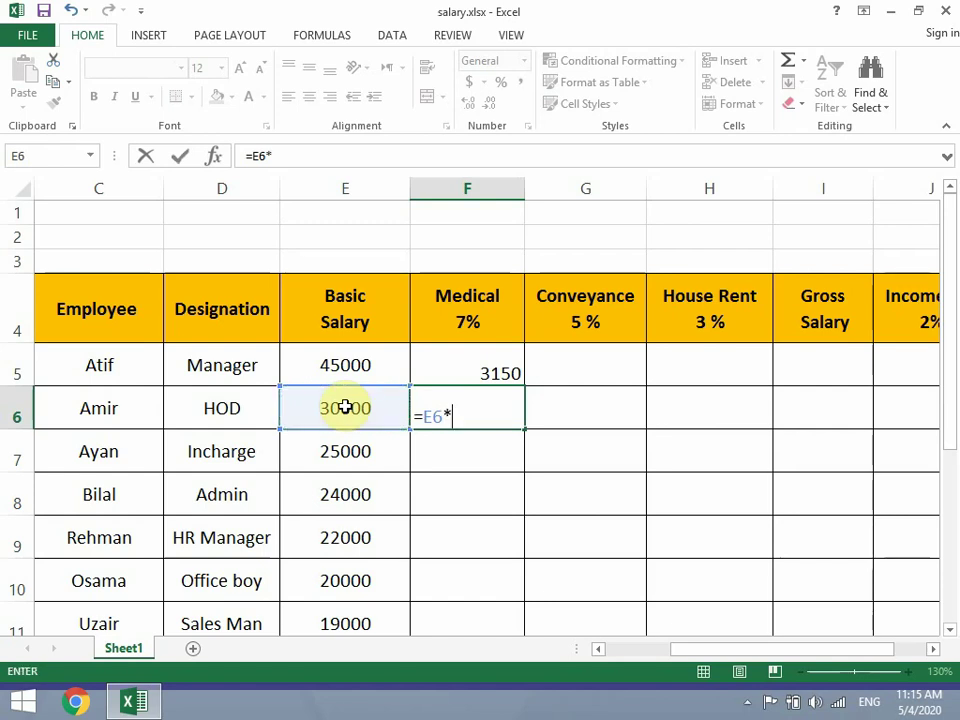
pyautogui.write('7')
pyautogui.press('Return')
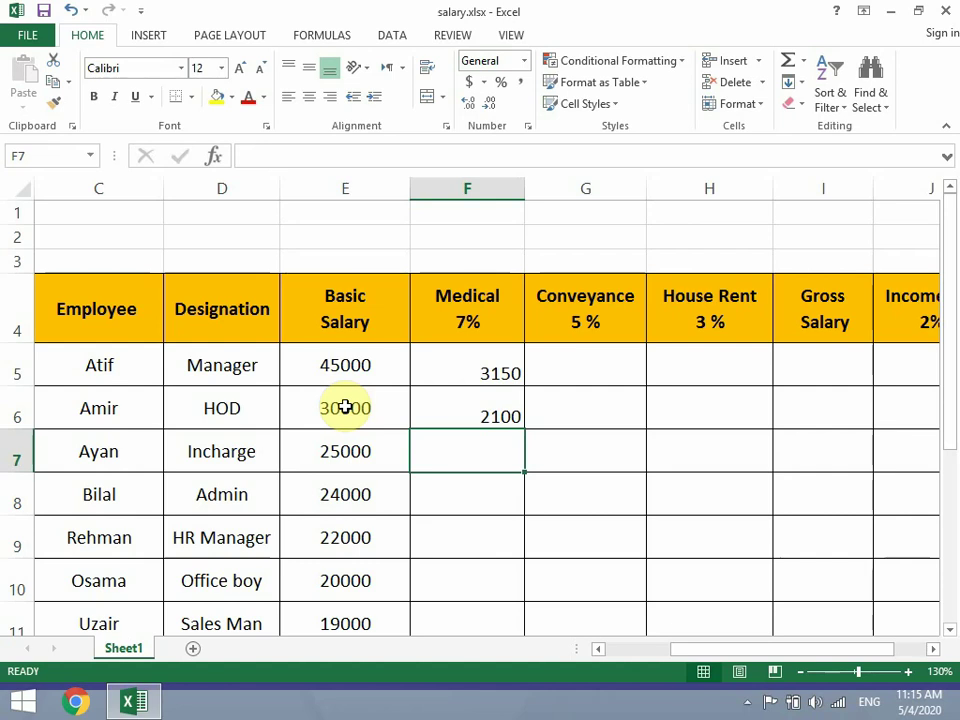
# Step: Check the formula in F6 and calculate the medical allowance in F7 with the alternative formula =E7*7/100
pyautogui.click(476, 403)
pyautogui.doubleClick(477, 404)
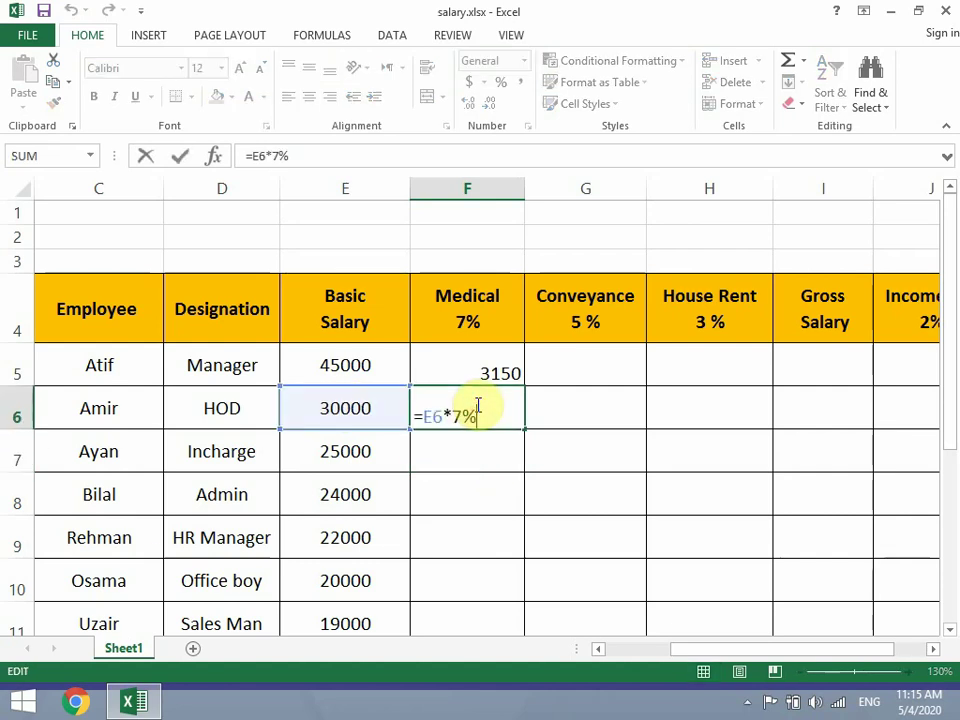
pyautogui.click(485, 453)
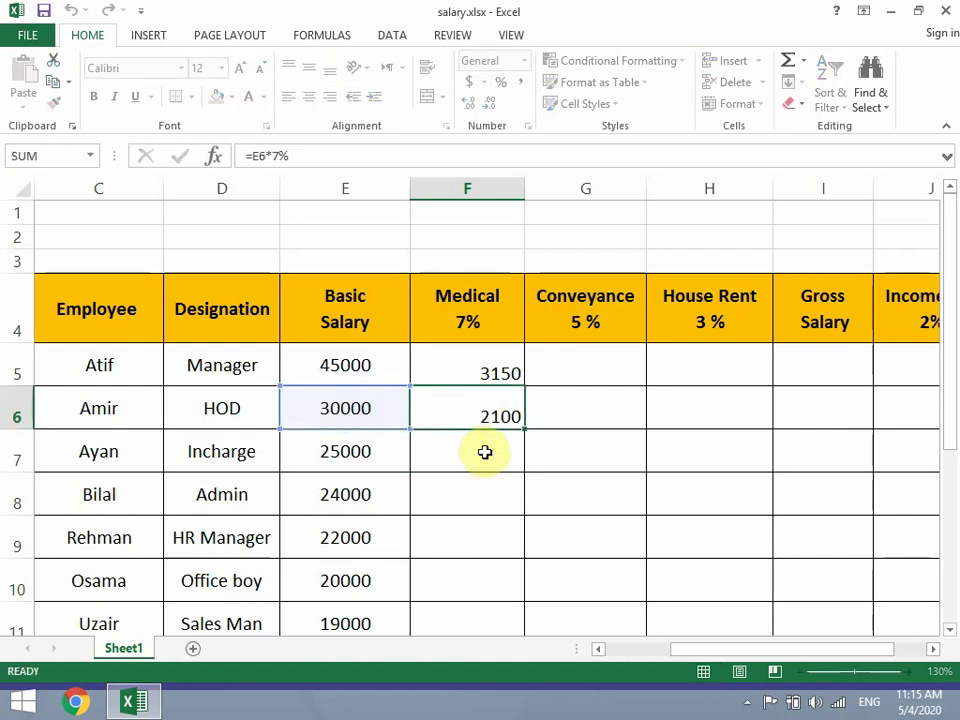
pyautogui.write('=')
pyautogui.click(356, 437)
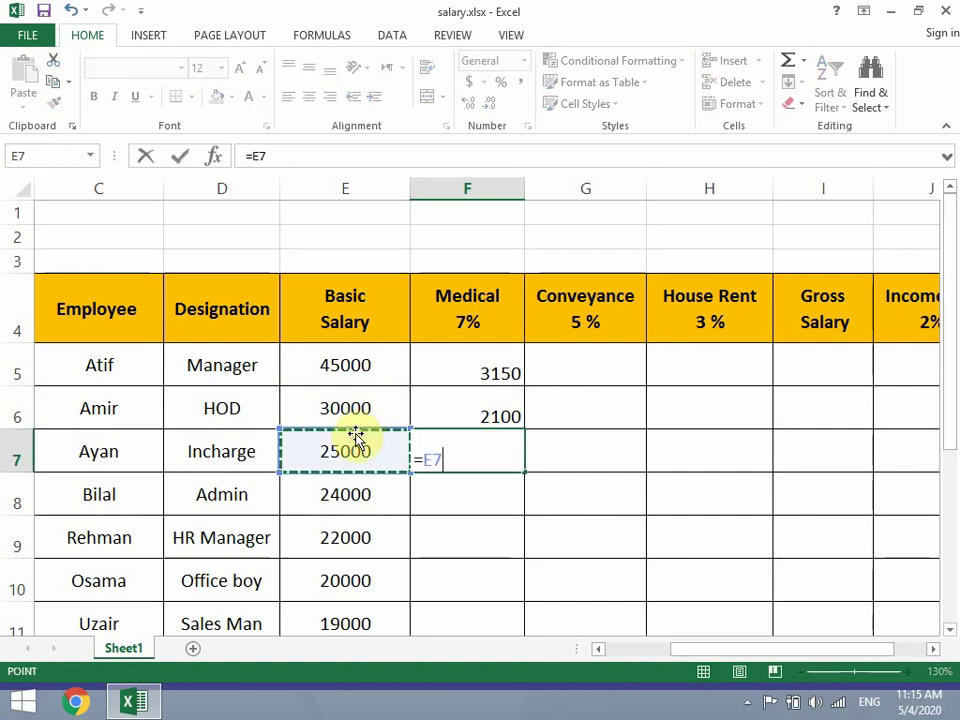
pyautogui.write('*')
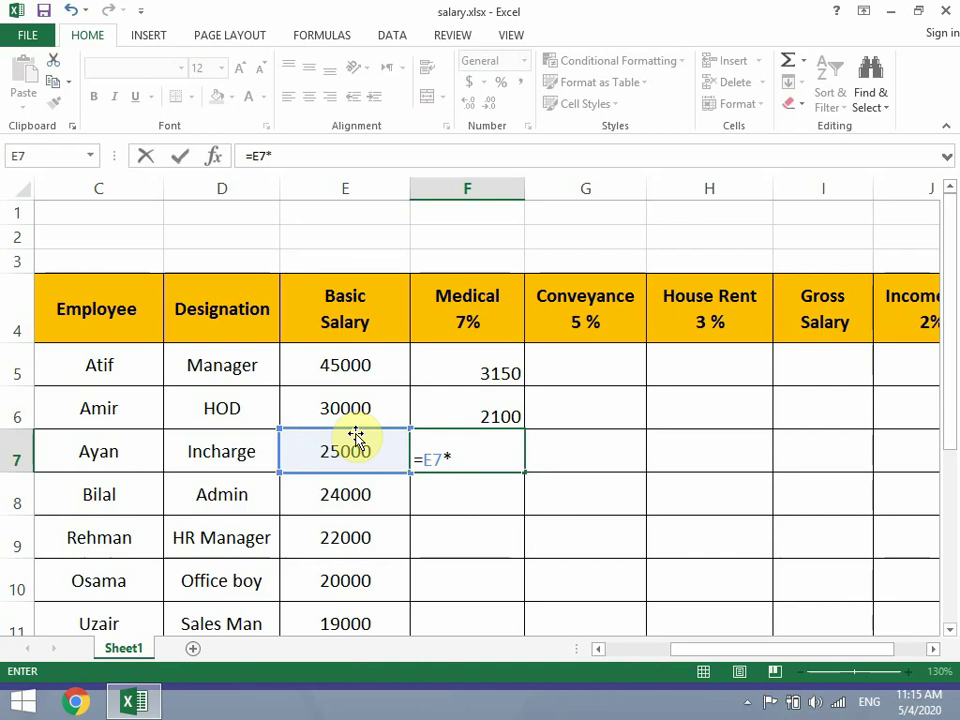
pyautogui.write('7/100')
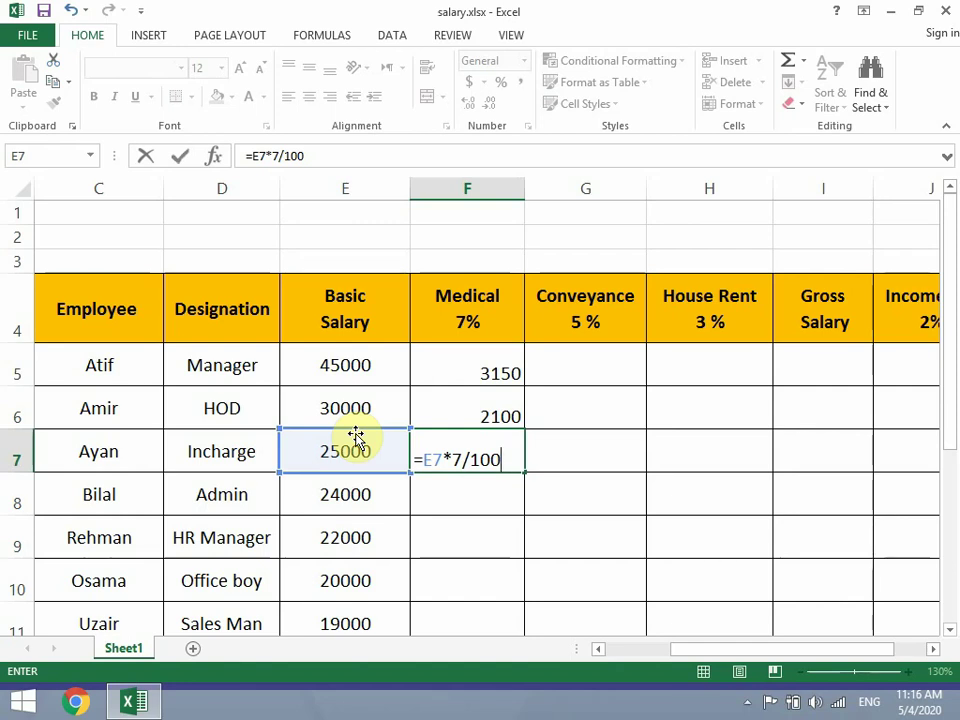
pyautogui.press('Return')
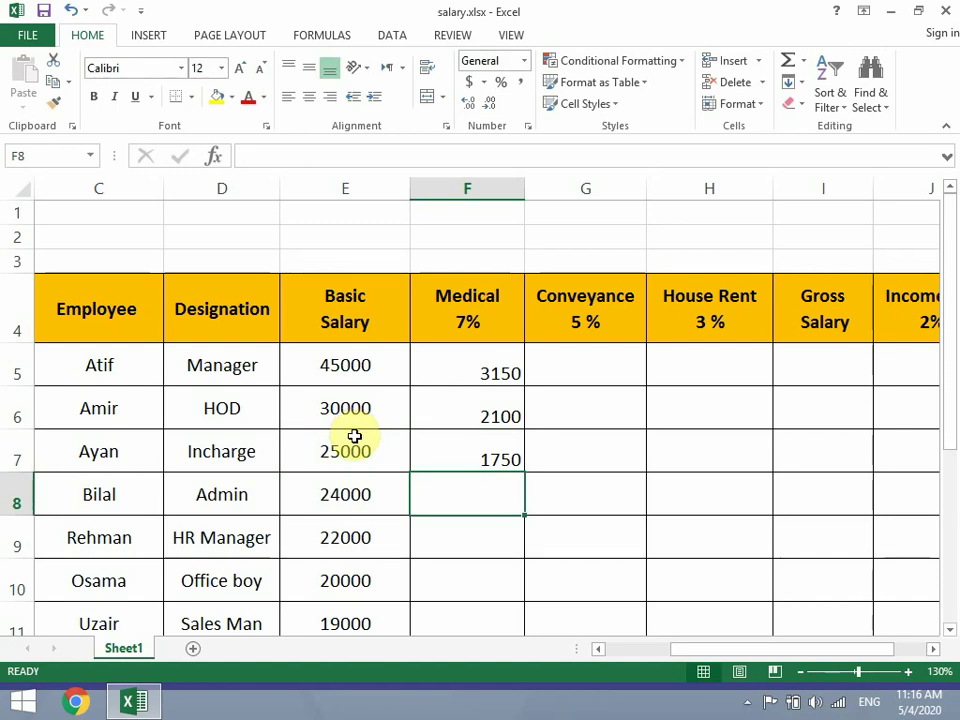
# Step: Fill the medical allowance formula from F7 down through F14 for the remaining employees
pyautogui.scroll(-1, 354, 436)
pyautogui.click(491, 341)
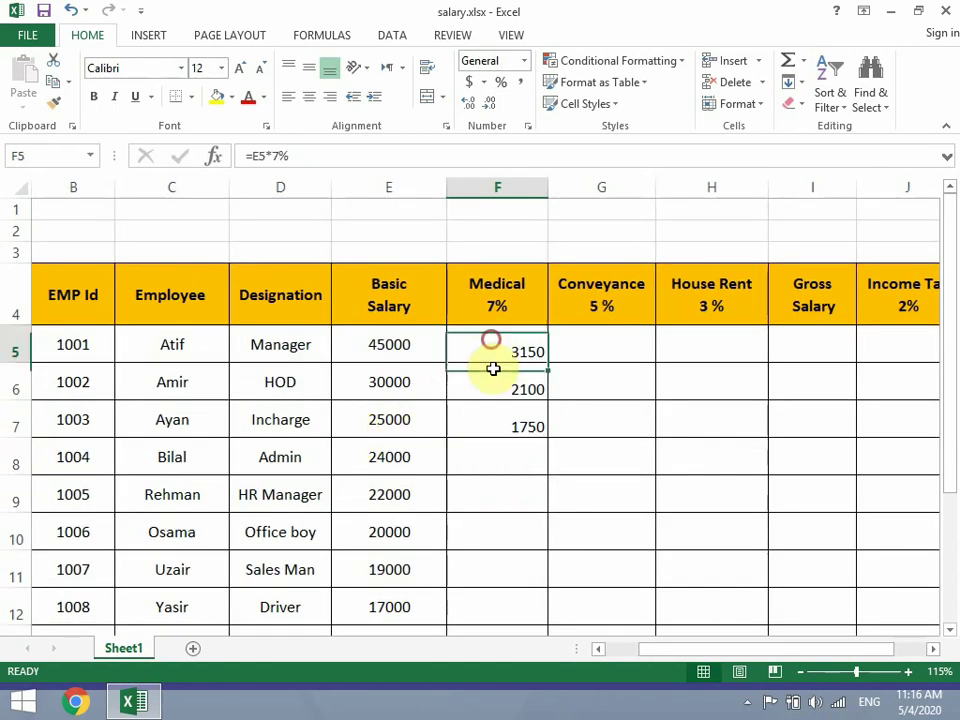
pyautogui.moveTo(493, 369); pyautogui.dragTo(495, 417)
pyautogui.scroll(-2, 495, 420)
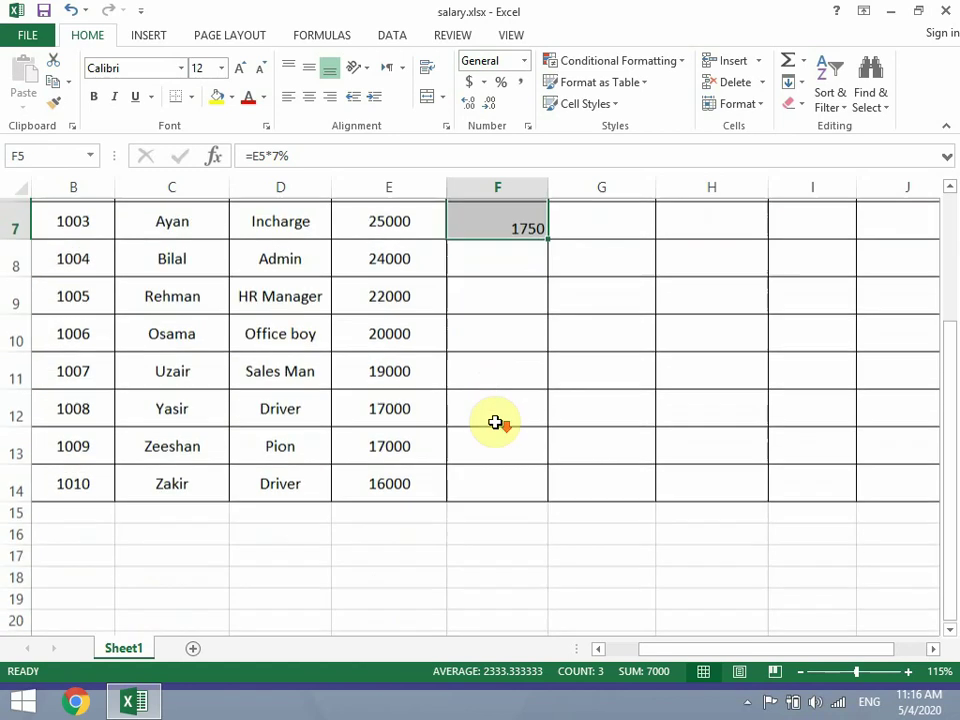
pyautogui.scroll(1, 495, 422)
pyautogui.scroll(1, 495, 422)
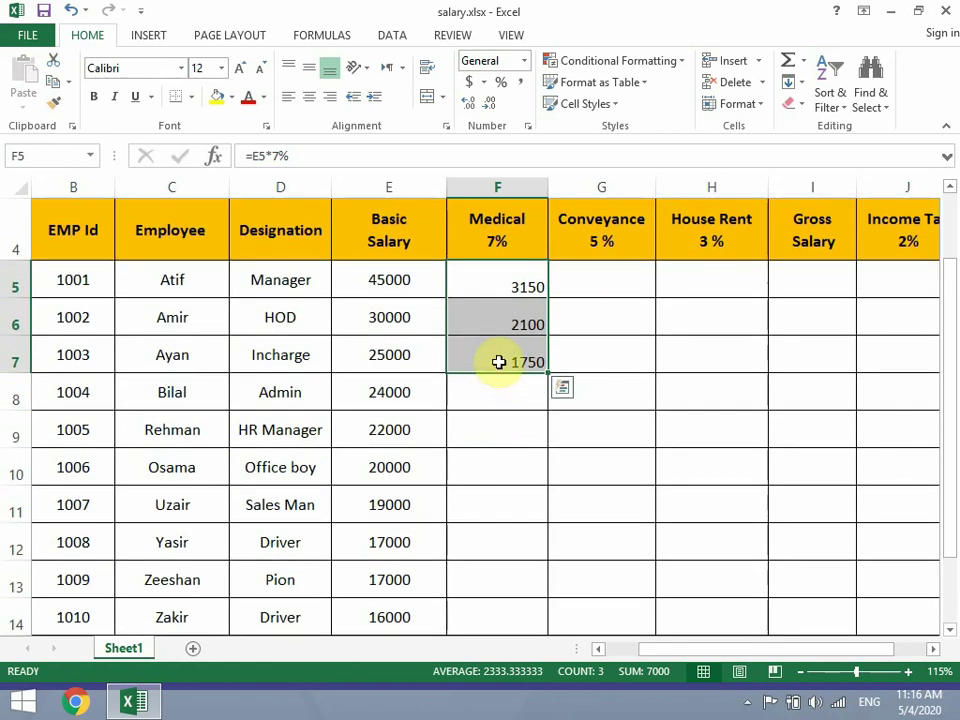
pyautogui.click(498, 362)
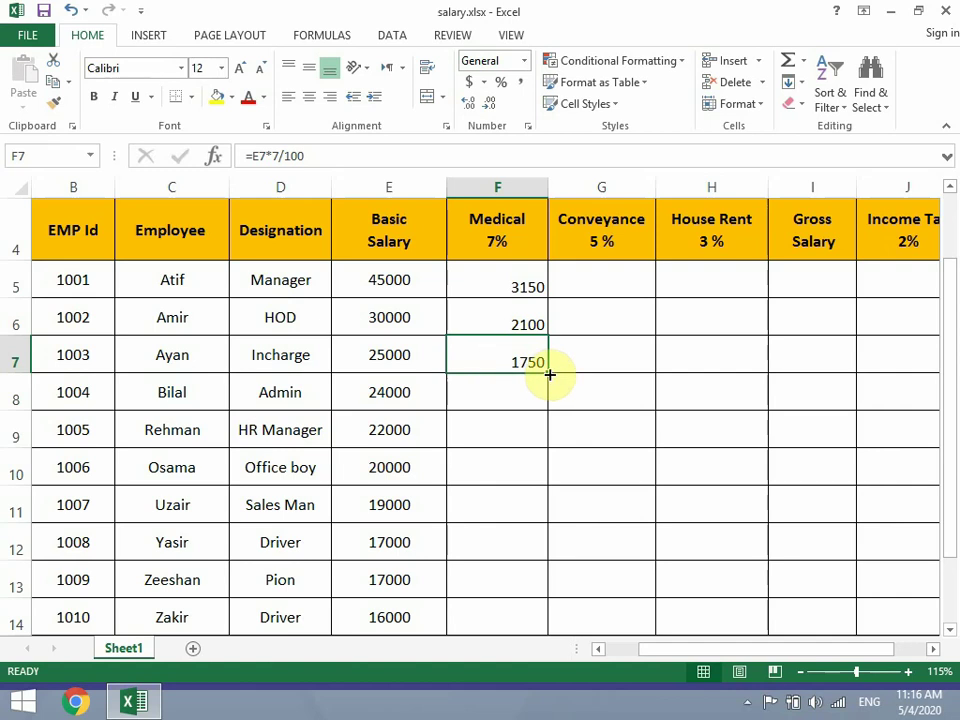
pyautogui.moveTo(549, 374); pyautogui.dragTo(548, 620)
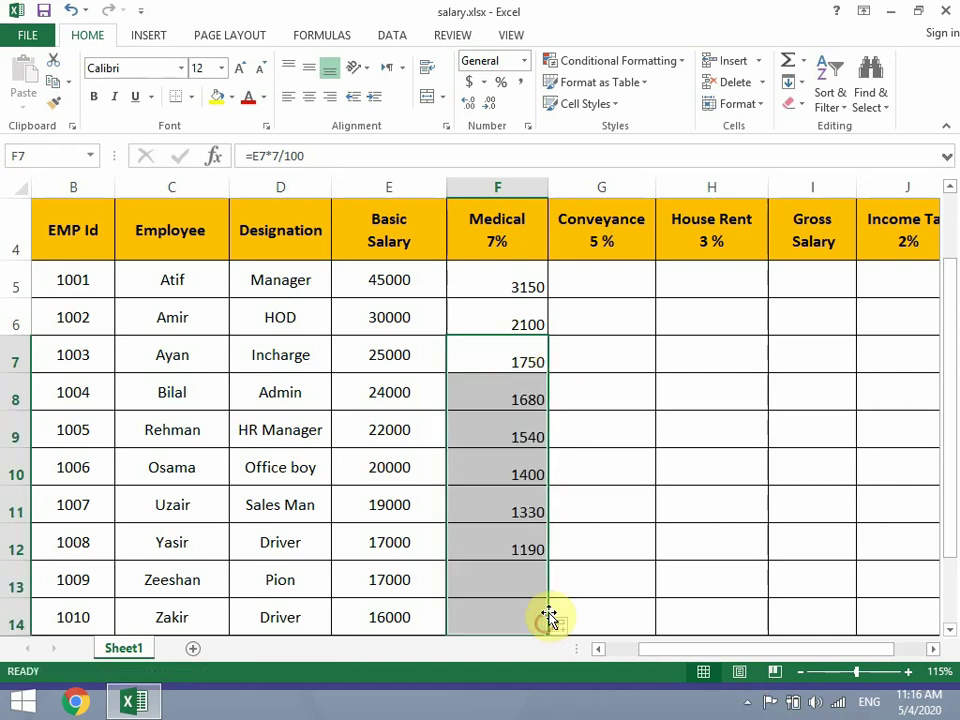
pyautogui.click(600, 432)
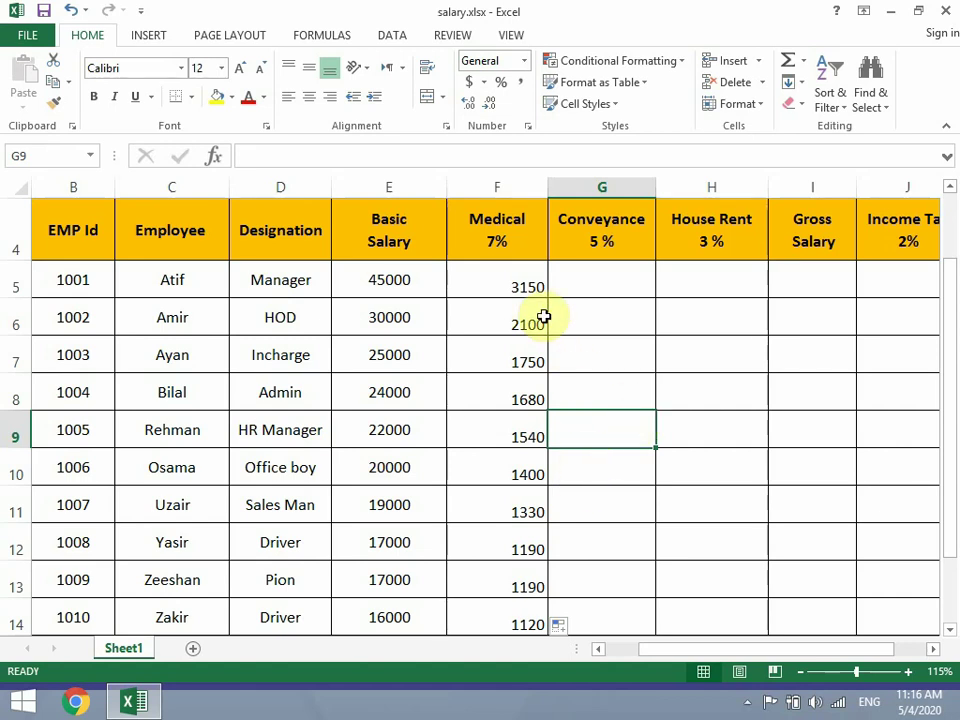
# Step: Center the medical allowance values in F5:F14 both horizontally and vertically
pyautogui.moveTo(527, 287); pyautogui.dragTo(514, 615)
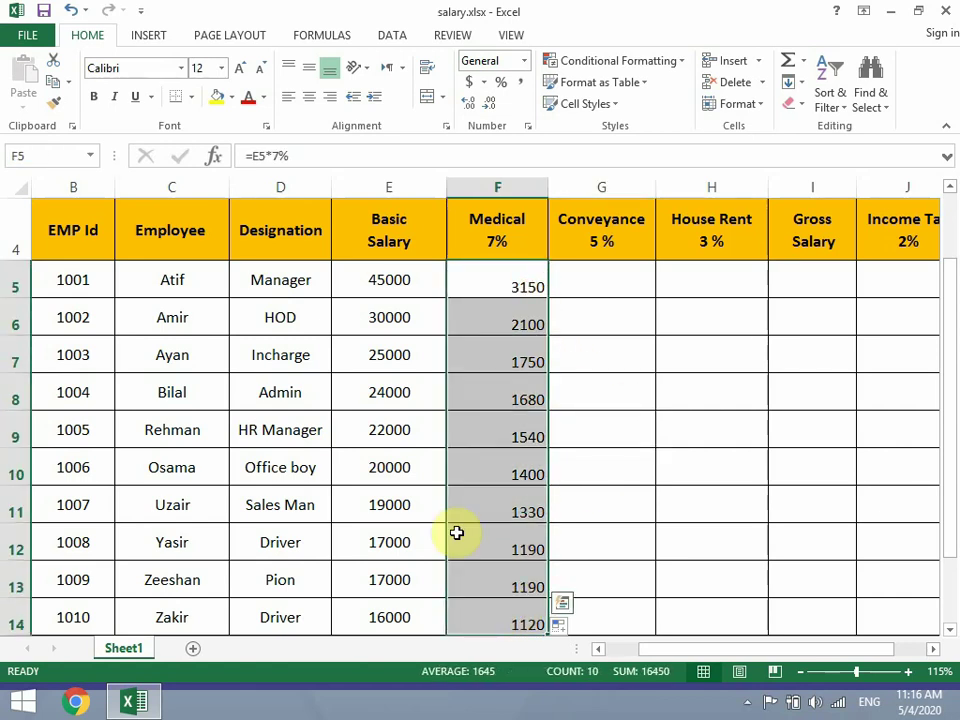
pyautogui.click(309, 96)
pyautogui.click(309, 68)
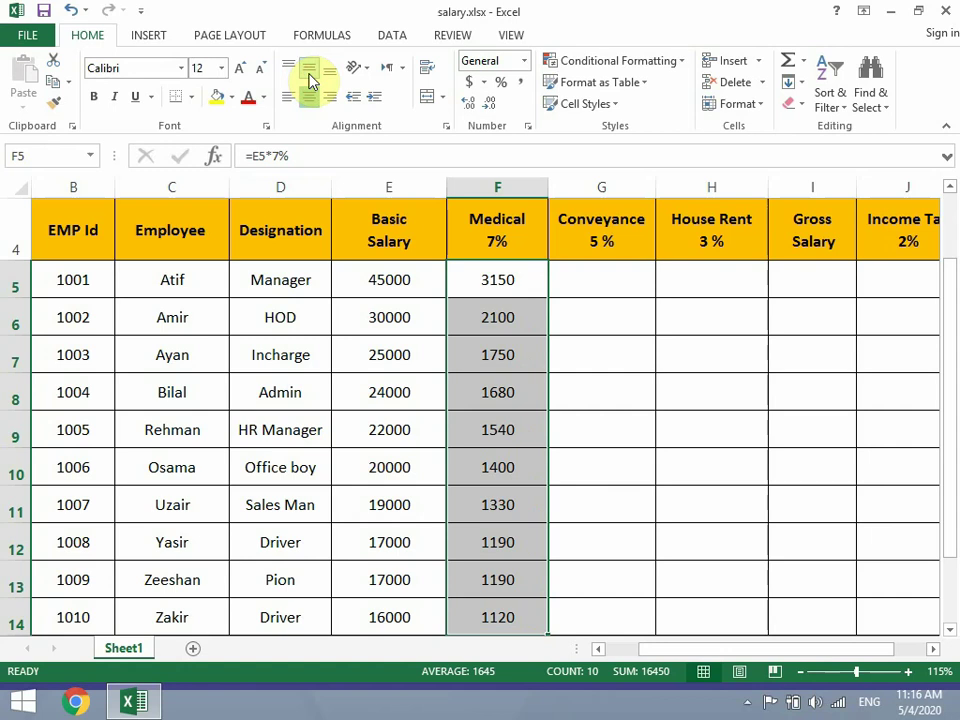
# Step: Compare the second employee's basic salary in E6 with the medical allowance formula in F6
pyautogui.click(357, 322)
pyautogui.click(503, 320)
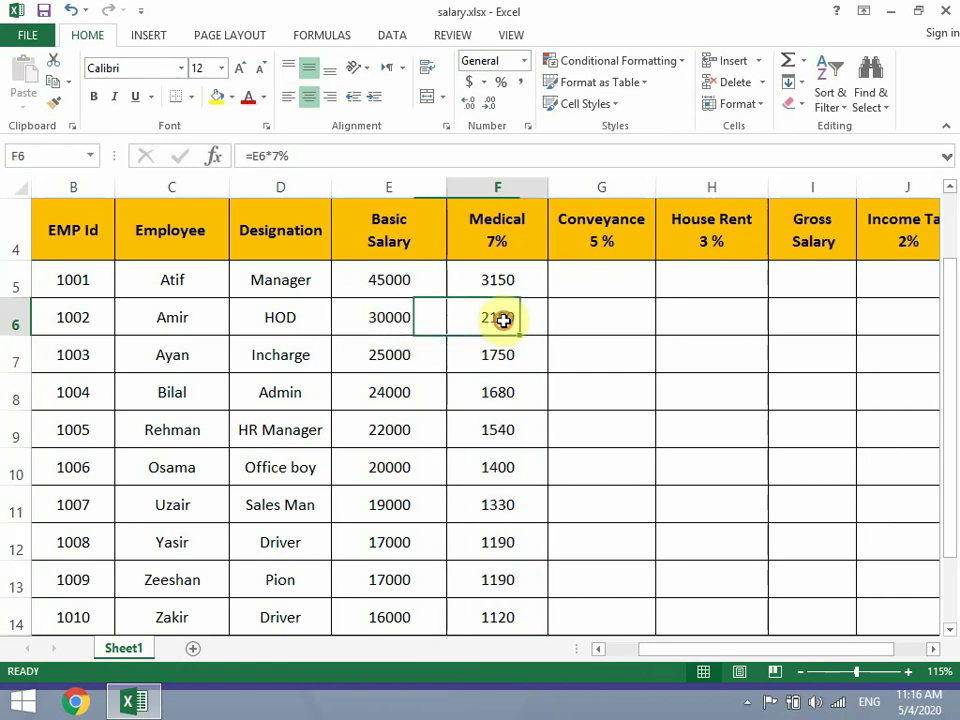
pyautogui.click(440, 317)
pyautogui.click(455, 320)
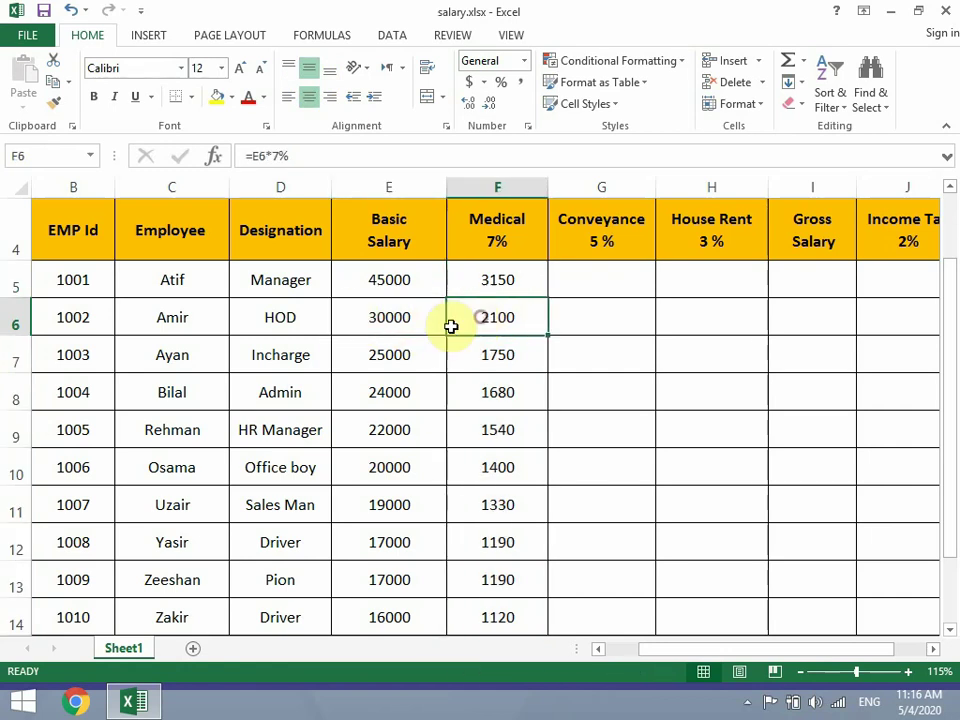
pyautogui.click(425, 320)
pyautogui.click(450, 317)
pyautogui.click(377, 311)
pyautogui.click(499, 316)
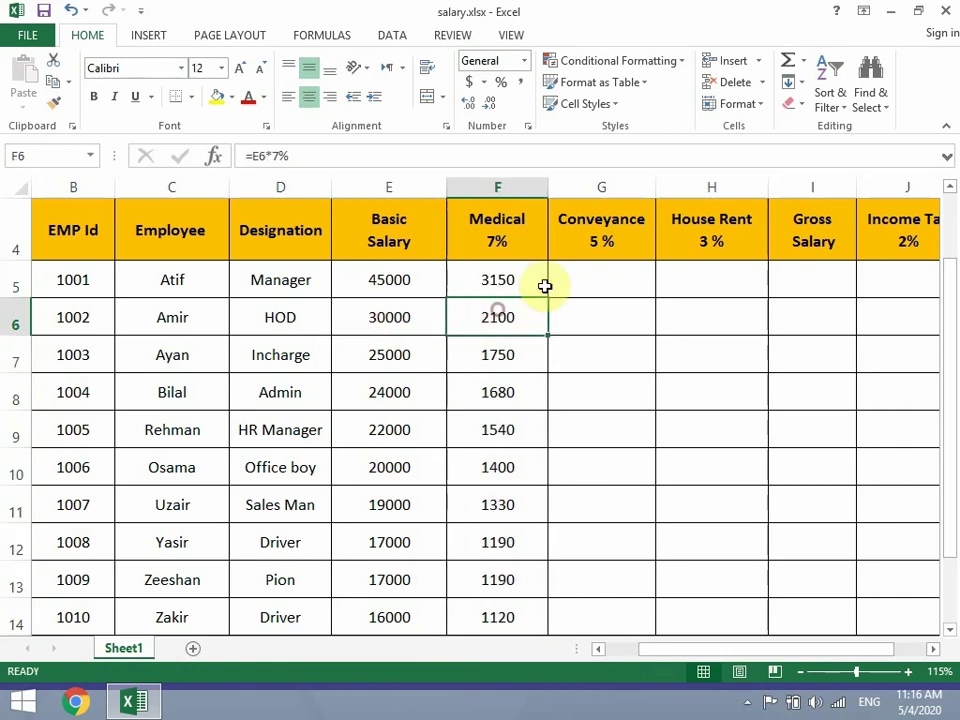
# Step: Calculate the first employee's conveyance allowance in G5 from the basic salary with the formula =E5*5%
pyautogui.click(563, 231)
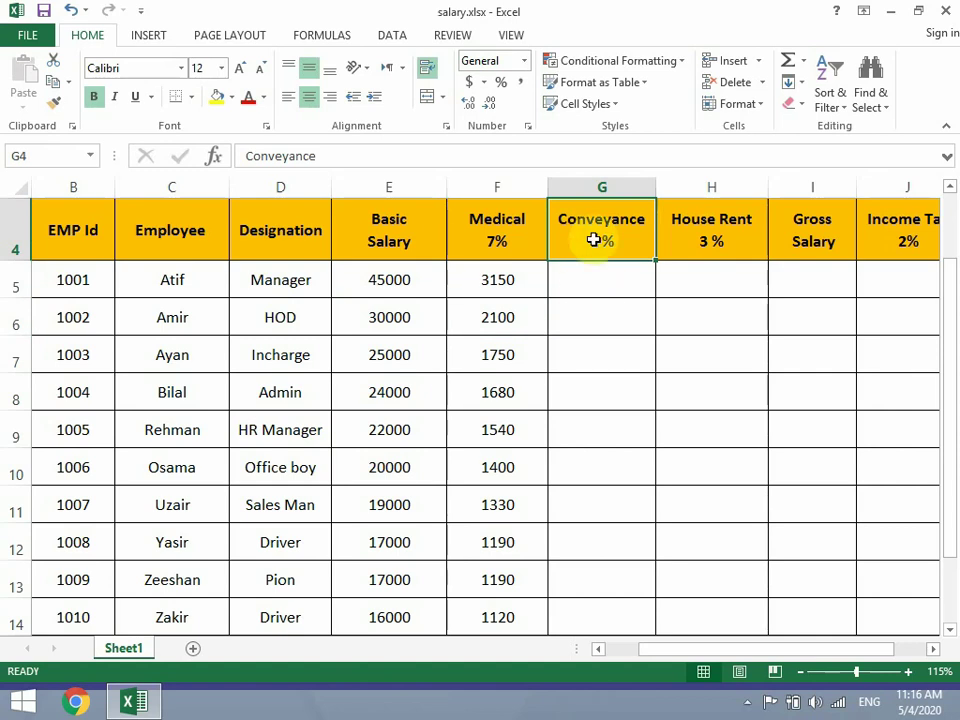
pyautogui.click(594, 267)
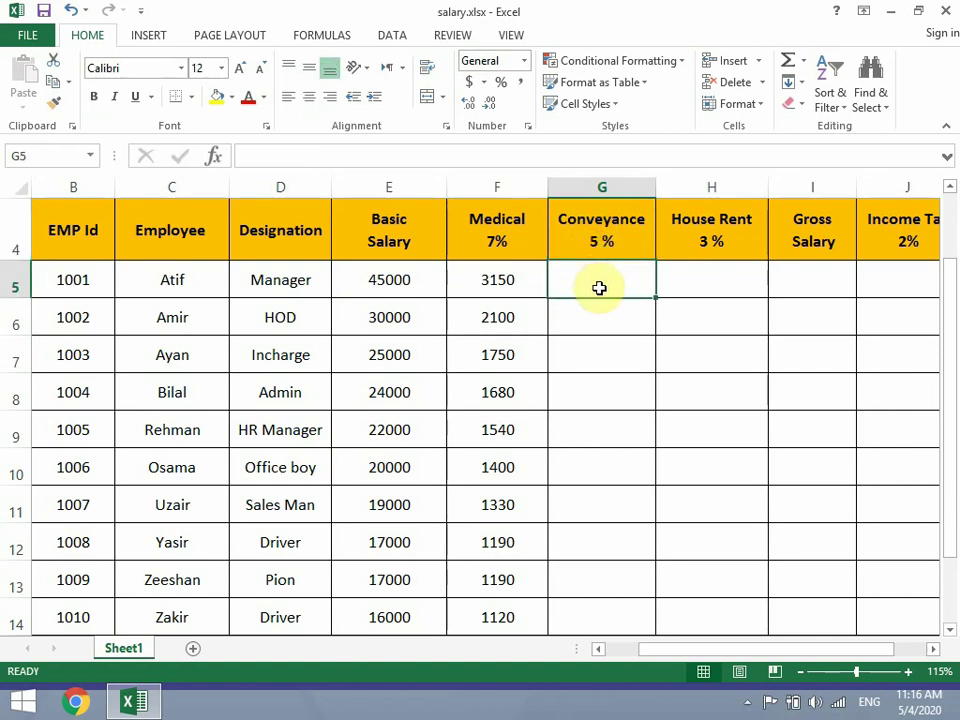
pyautogui.write('=')
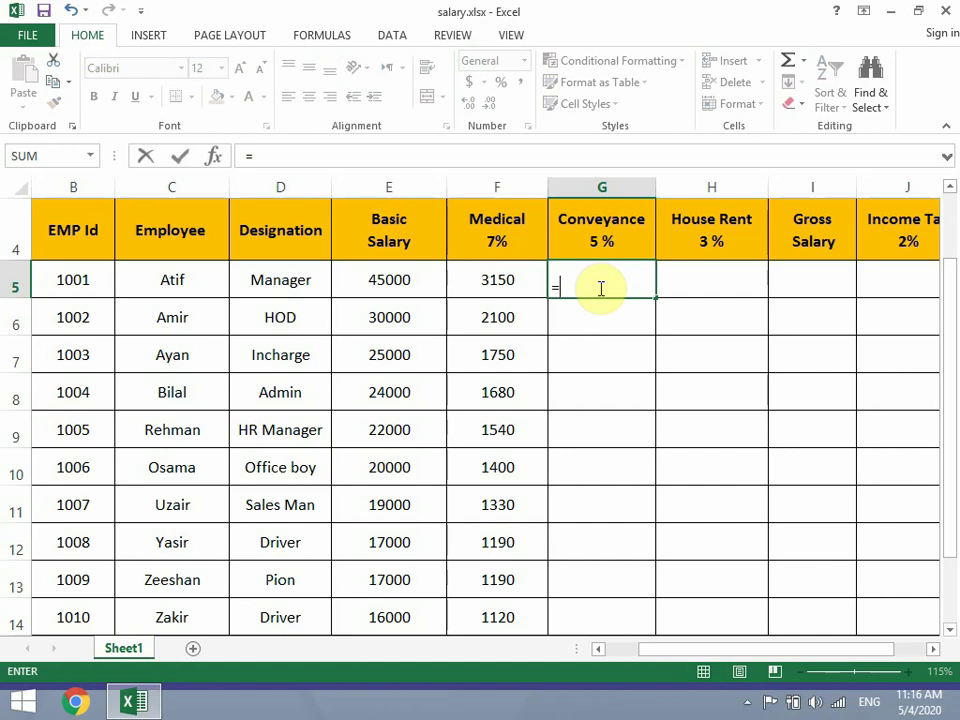
pyautogui.click(411, 288)
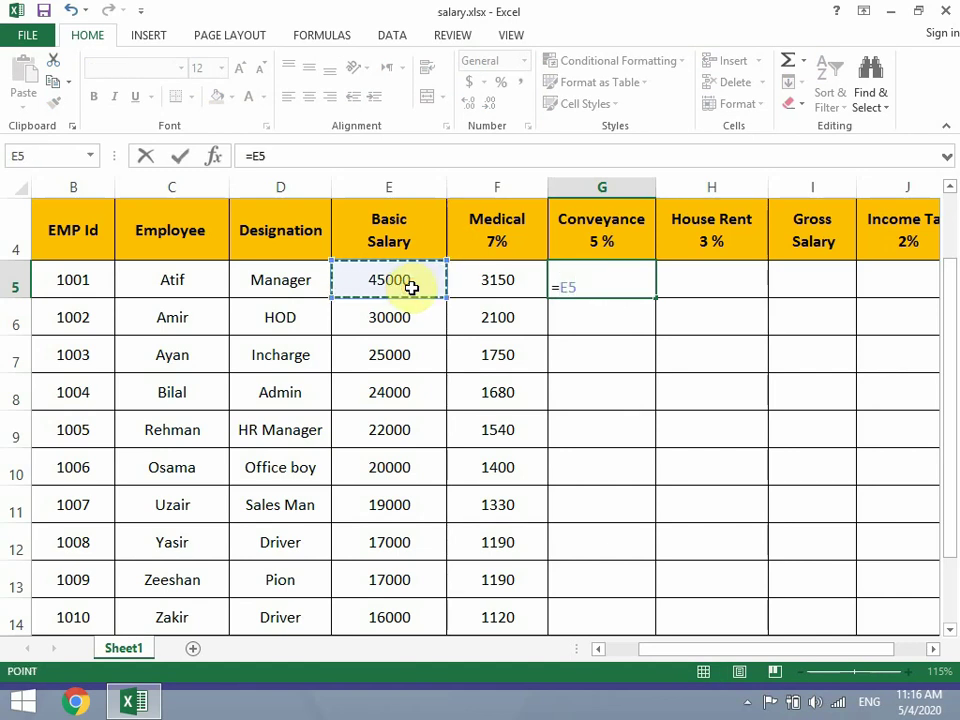
pyautogui.write('*')
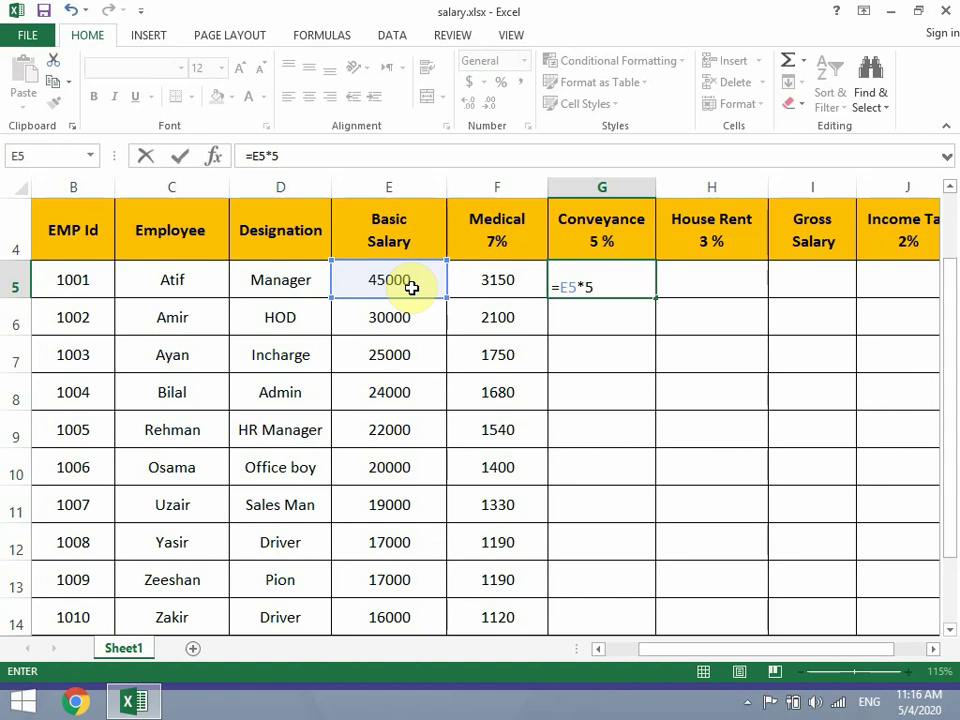
pyautogui.press('Return')
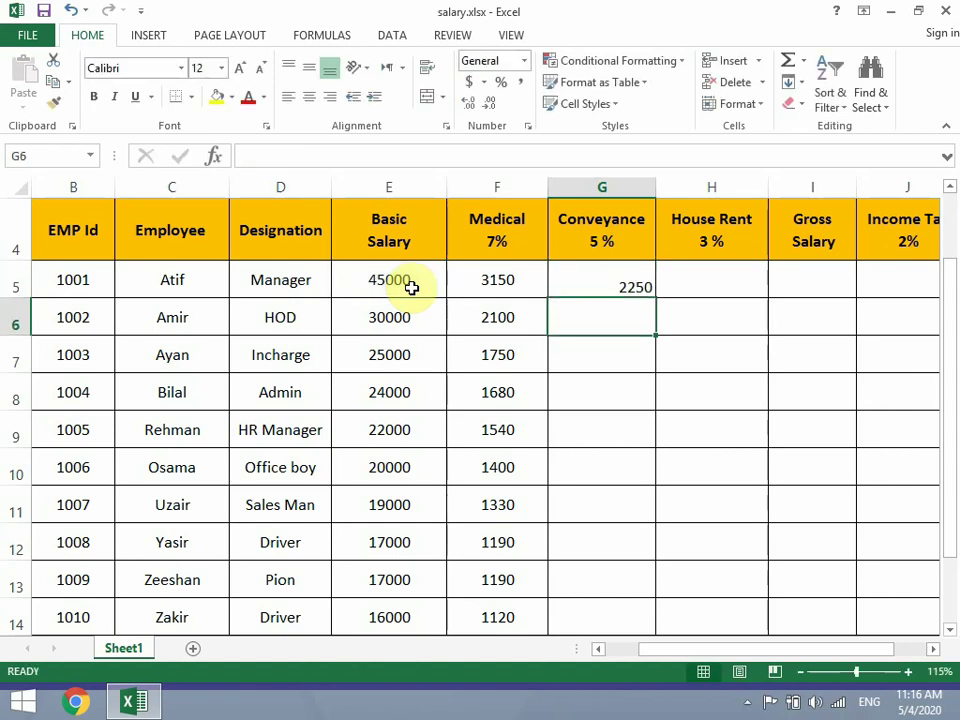
# Step: Calculate the second employee's conveyance allowance in G6 with the formula =E6*5%
pyautogui.keyDown('ctrl'); pyautogui.scroll(3, 593, 288); pyautogui.keyUp('ctrl')
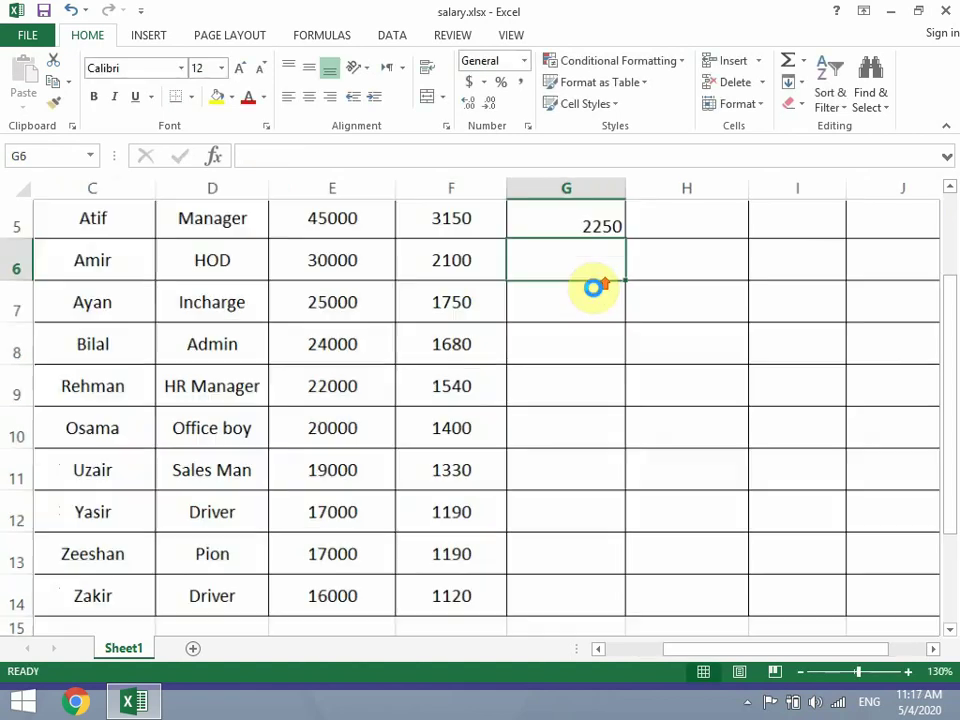
pyautogui.scroll(1, 593, 305)
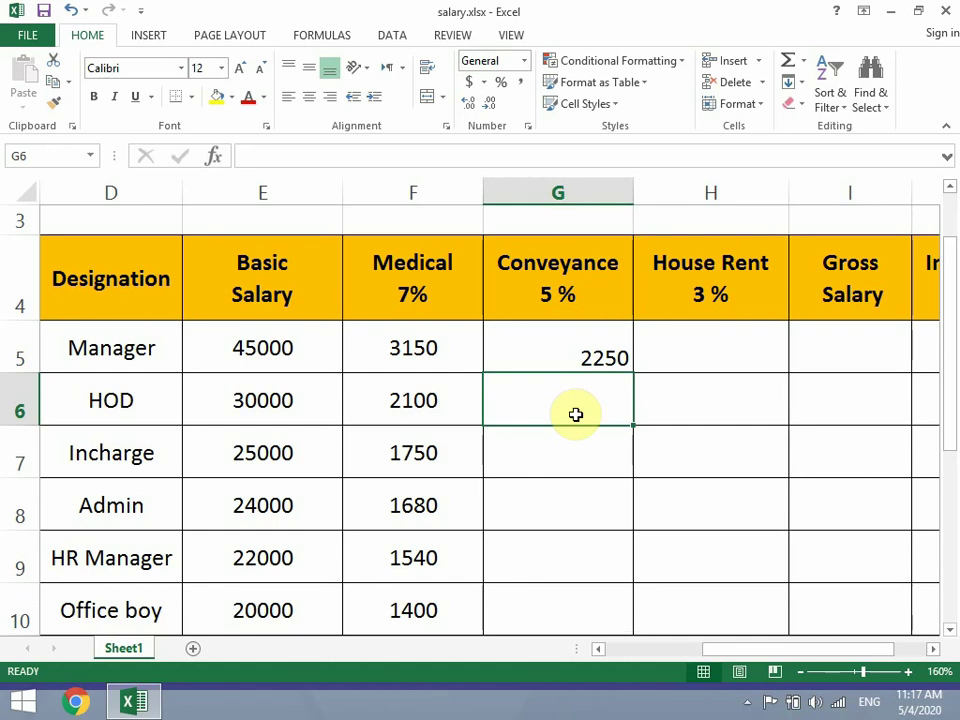
pyautogui.write('=')
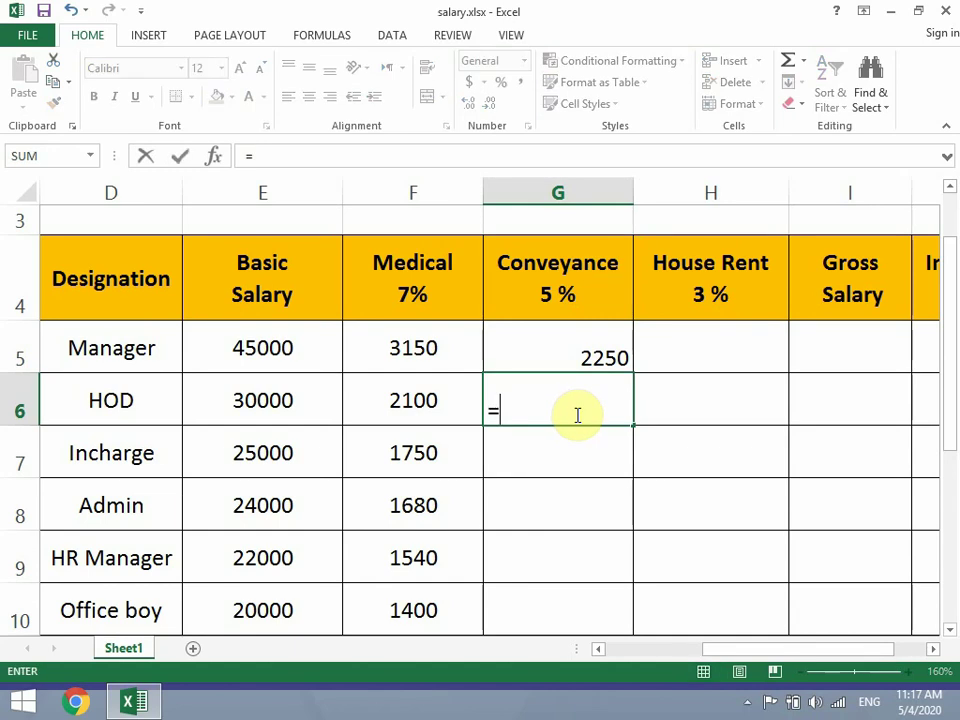
pyautogui.click(274, 387)
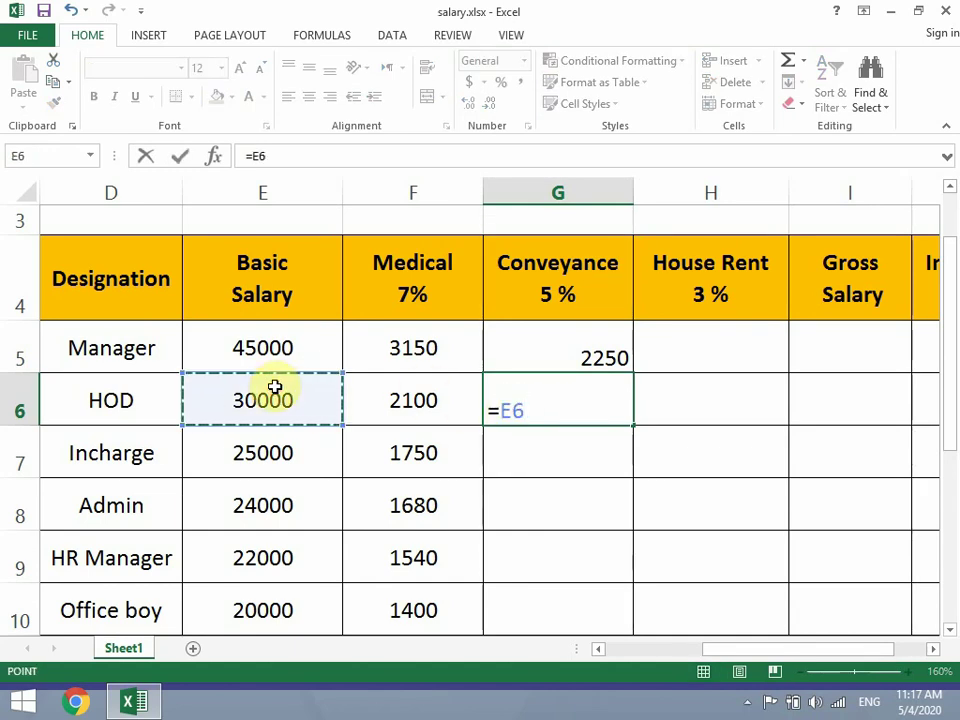
pyautogui.write('*')
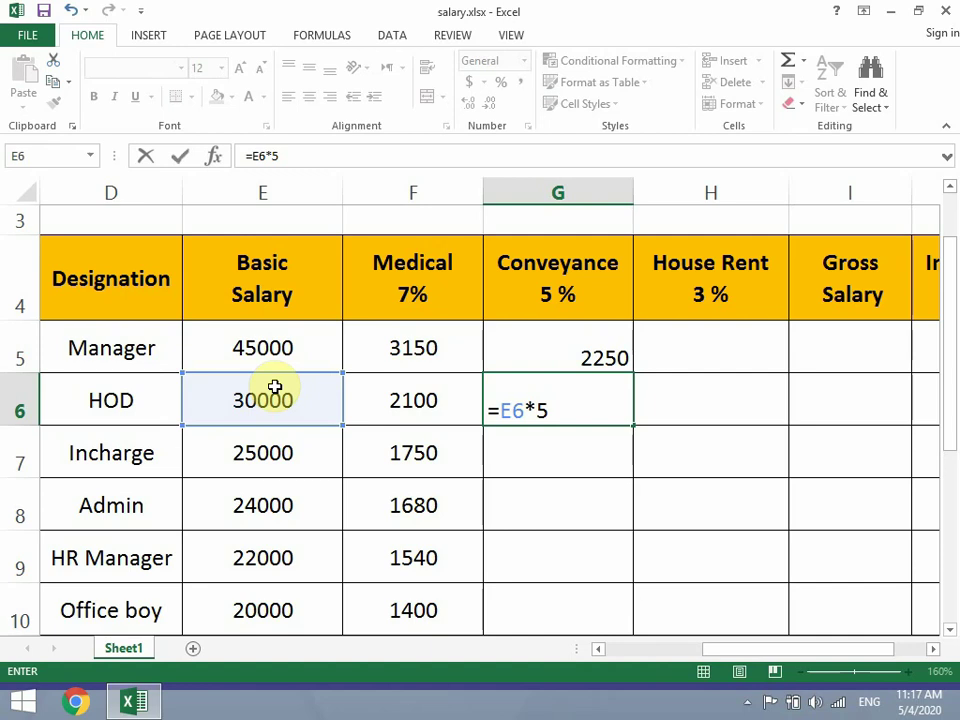
pyautogui.press('Return')
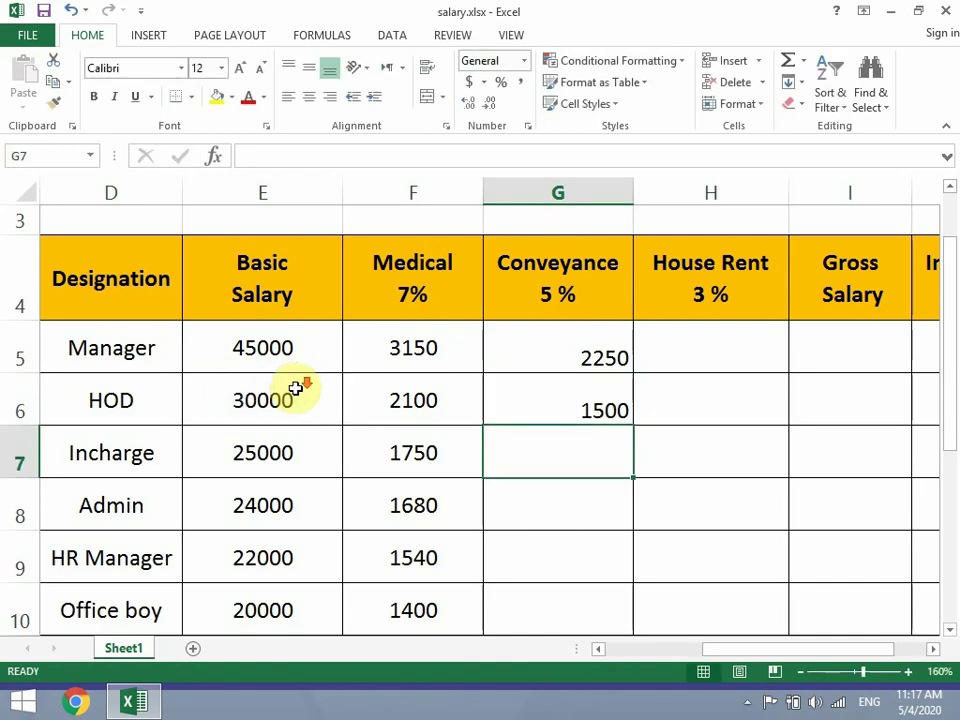
# Step: Fill the conveyance formula from G6 down through G14 for the remaining employees
pyautogui.keyDown('ctrl'); pyautogui.scroll(-1, 295, 388); pyautogui.keyUp('ctrl')
pyautogui.scroll(-2, 296, 388)
pyautogui.scroll(1, 296, 388)
pyautogui.keyDown('ctrl'); pyautogui.scroll(-1, 297, 388); pyautogui.keyUp('ctrl')
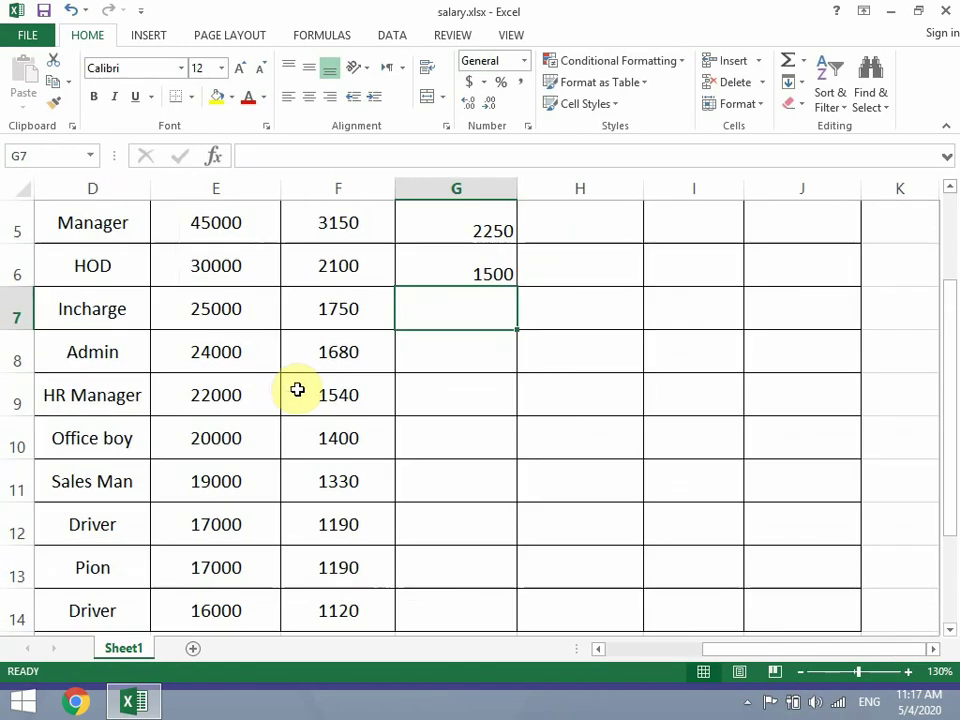
pyautogui.keyDown('ctrl'); pyautogui.scroll(-1, 298, 388); pyautogui.keyUp('ctrl')
pyautogui.click(549, 262)
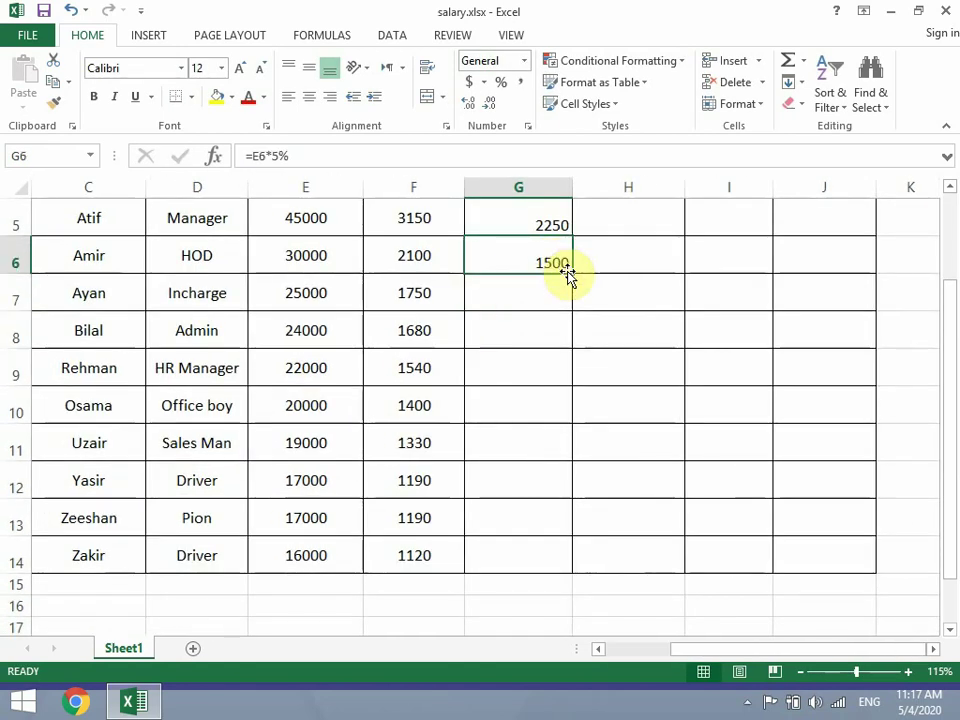
pyautogui.moveTo(573, 273); pyautogui.dragTo(569, 563)
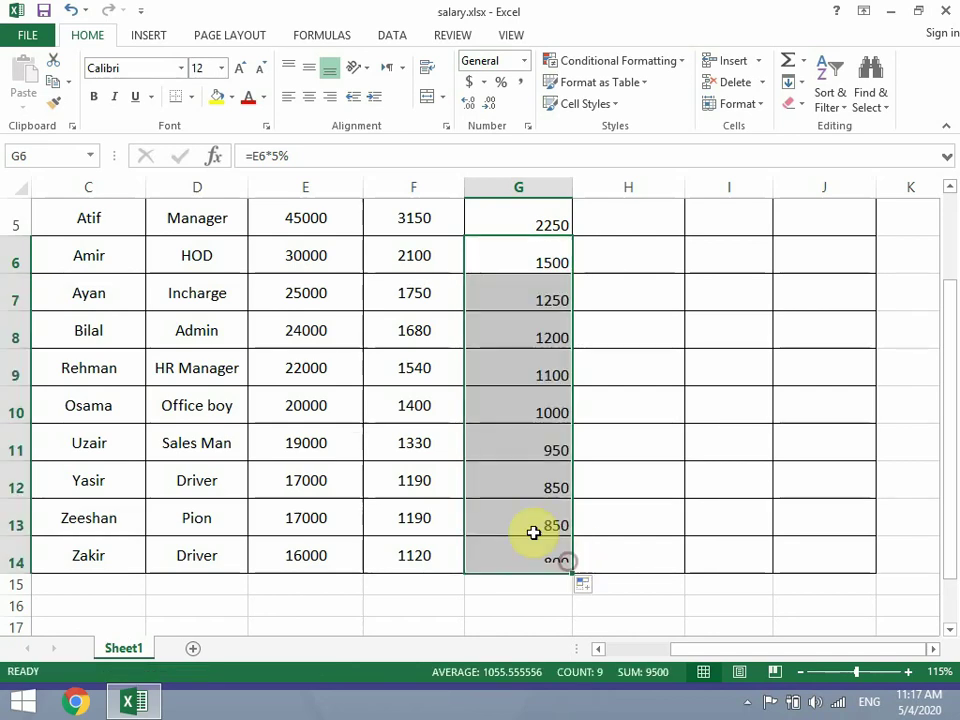
# Step: Center the conveyance values in G5:G14 both vertically and horizontally
pyautogui.scroll(1, 491, 486)
pyautogui.moveTo(515, 324); pyautogui.dragTo(531, 564)
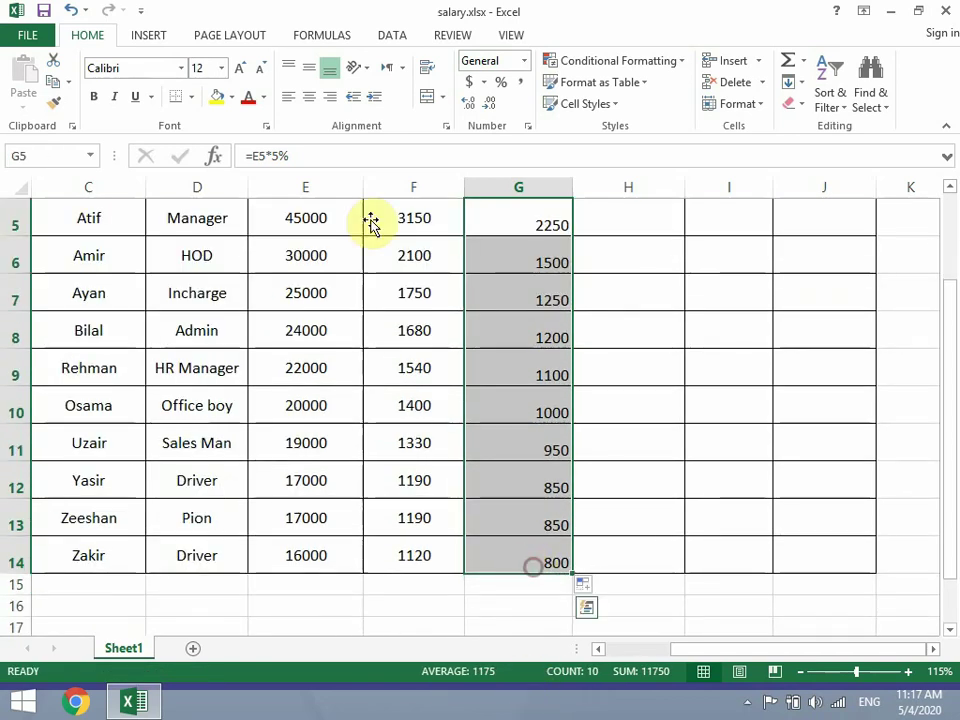
pyautogui.click(309, 67)
pyautogui.click(309, 96)
pyautogui.click(486, 334)
# Step: Calculate the first employee's house rent allowance in H5 from the basic salary with the formula =E5*3%
pyautogui.scroll(1, 606, 328)
pyautogui.click(606, 328)
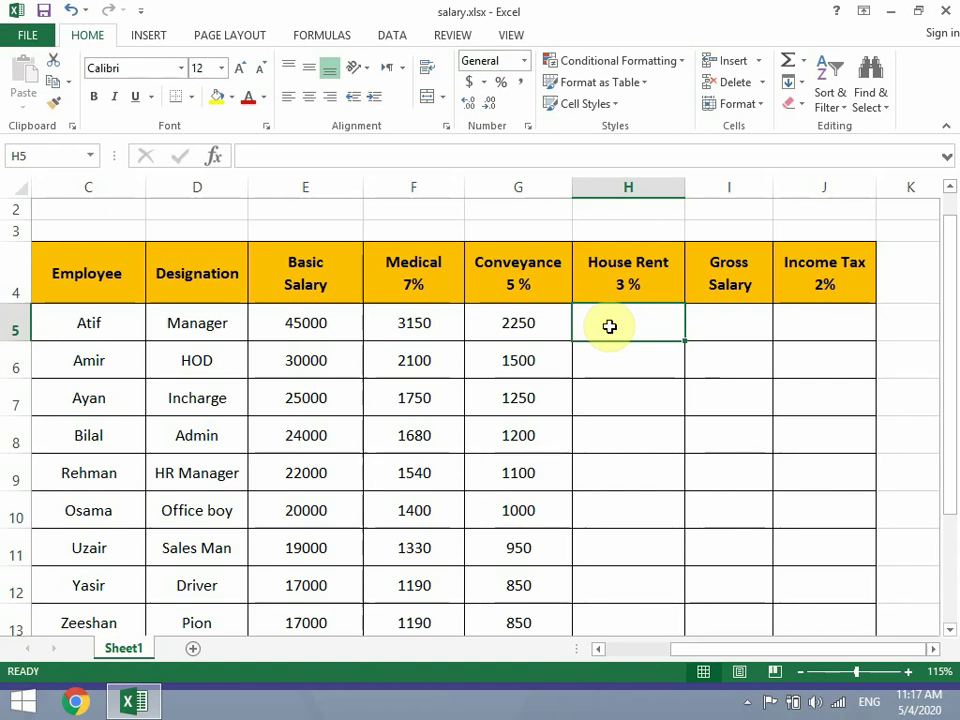
pyautogui.write('=')
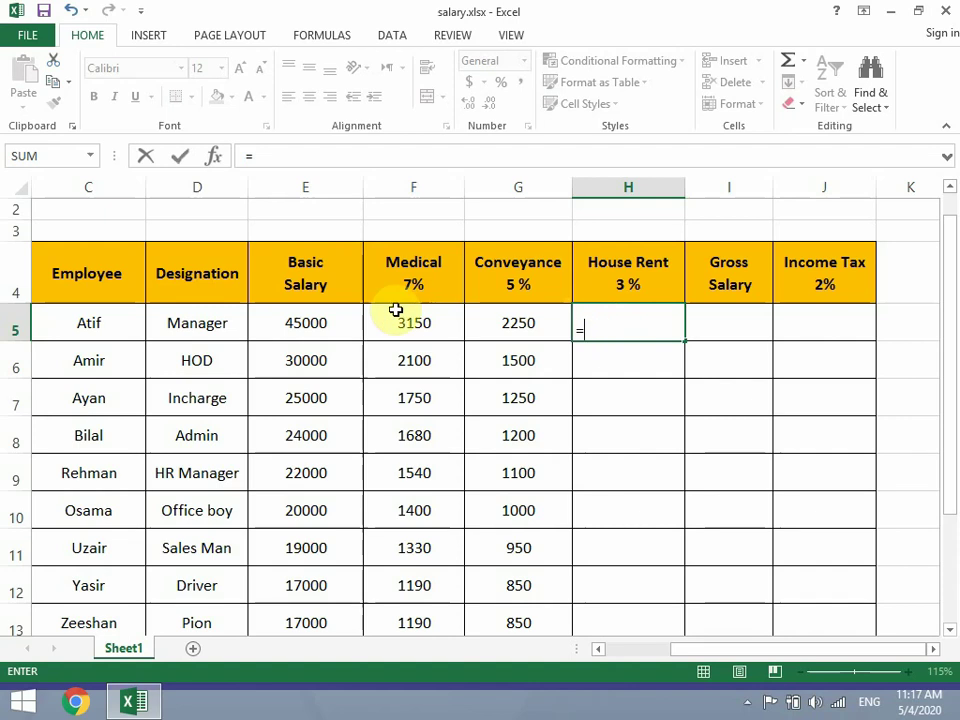
pyautogui.click(327, 319)
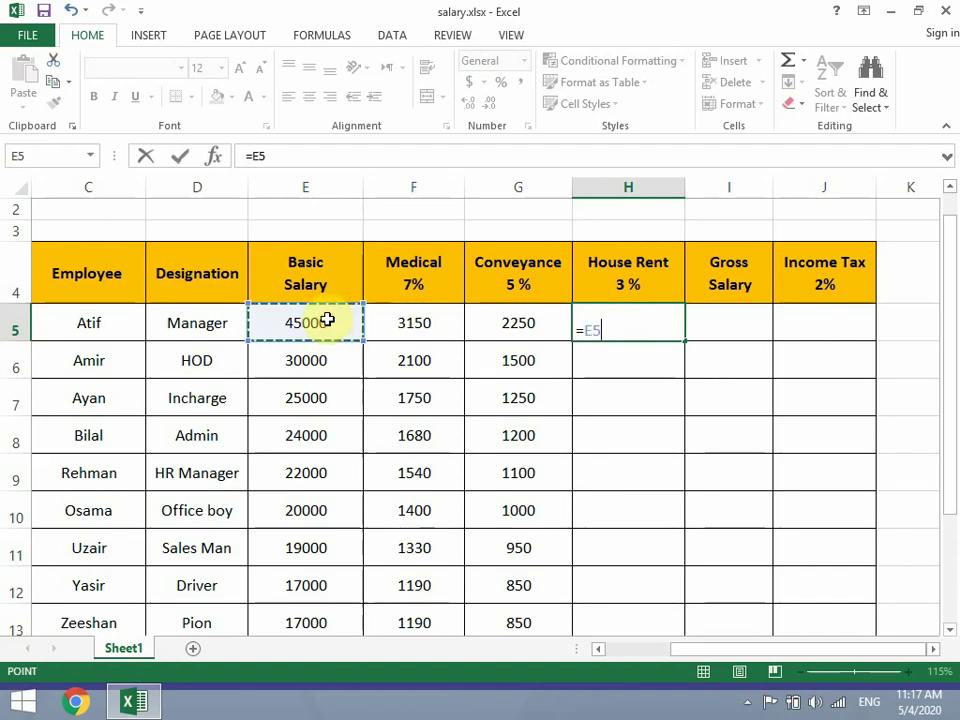
pyautogui.write('*')
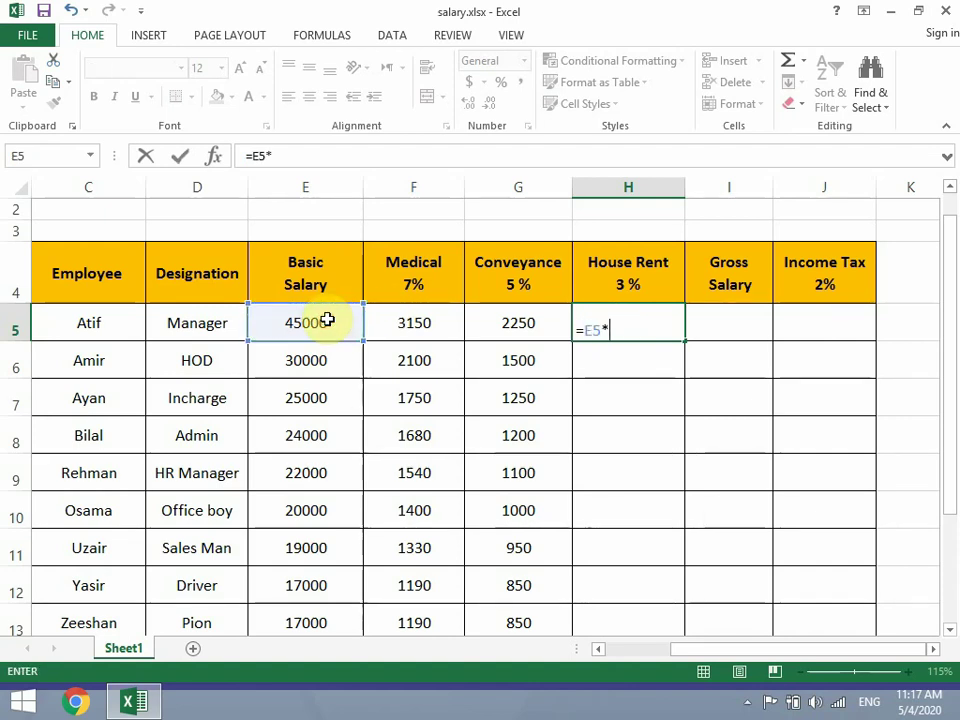
pyautogui.write('3%')
pyautogui.press('Return')
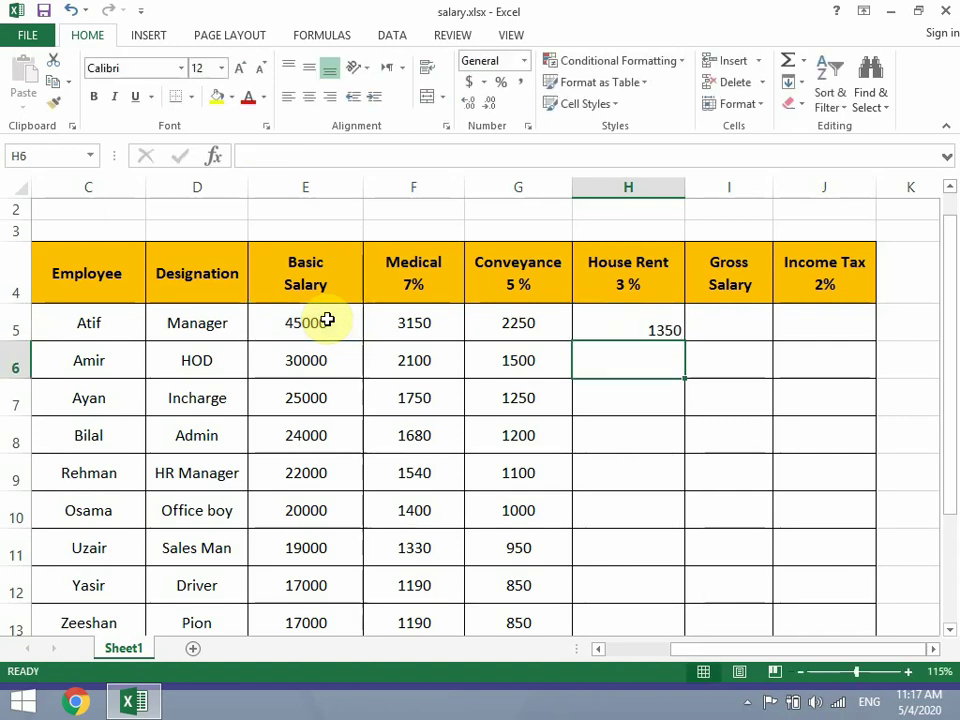
# Step: Fill the house rent formula from H5 down through H14 for all remaining employees
pyautogui.click(636, 319)
pyautogui.moveTo(689, 345); pyautogui.dragTo(690, 568)
pyautogui.scroll(1, 668, 503)
pyautogui.scroll(1, 668, 503)
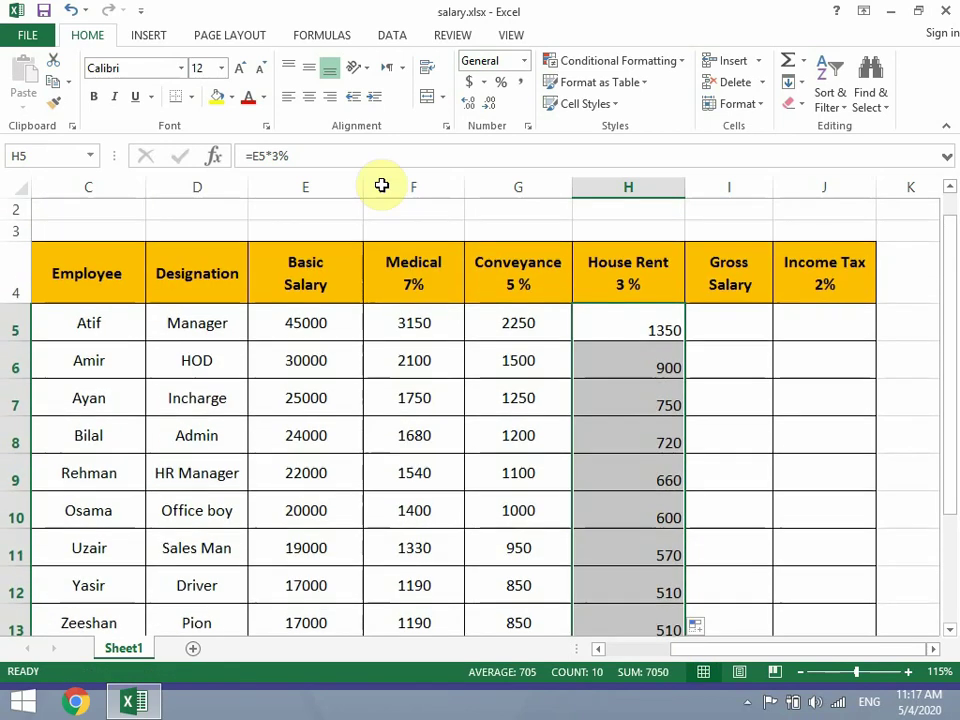
# Step: Center the house rent values in H5:H14 both horizontally and vertically
pyautogui.click(309, 97)
pyautogui.click(707, 326)
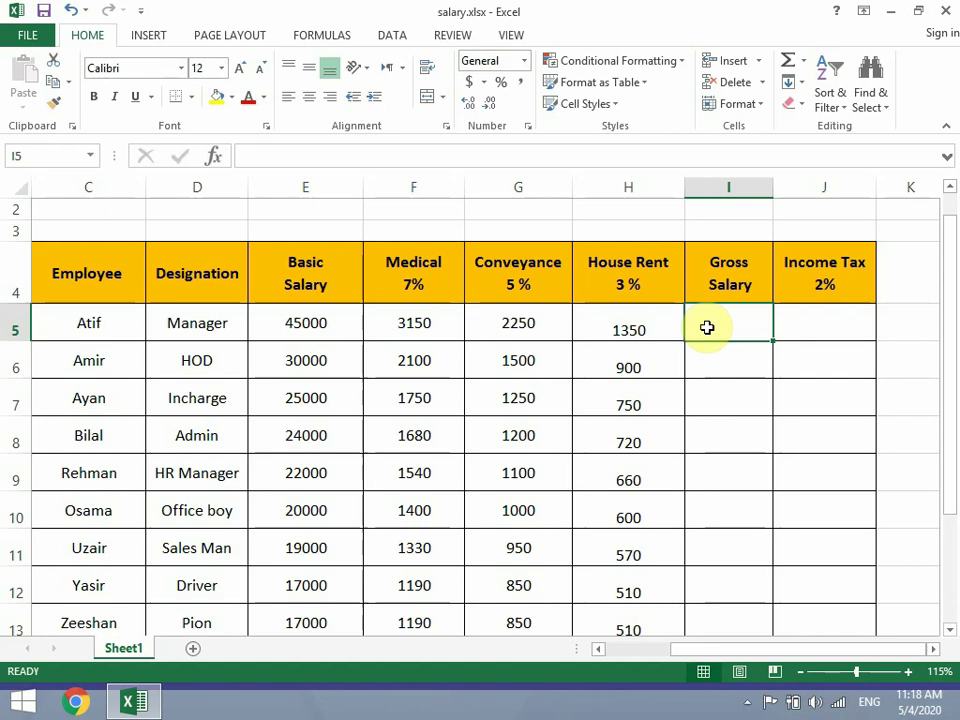
pyautogui.moveTo(656, 328); pyautogui.dragTo(673, 570)
pyautogui.scroll(1, 673, 567)
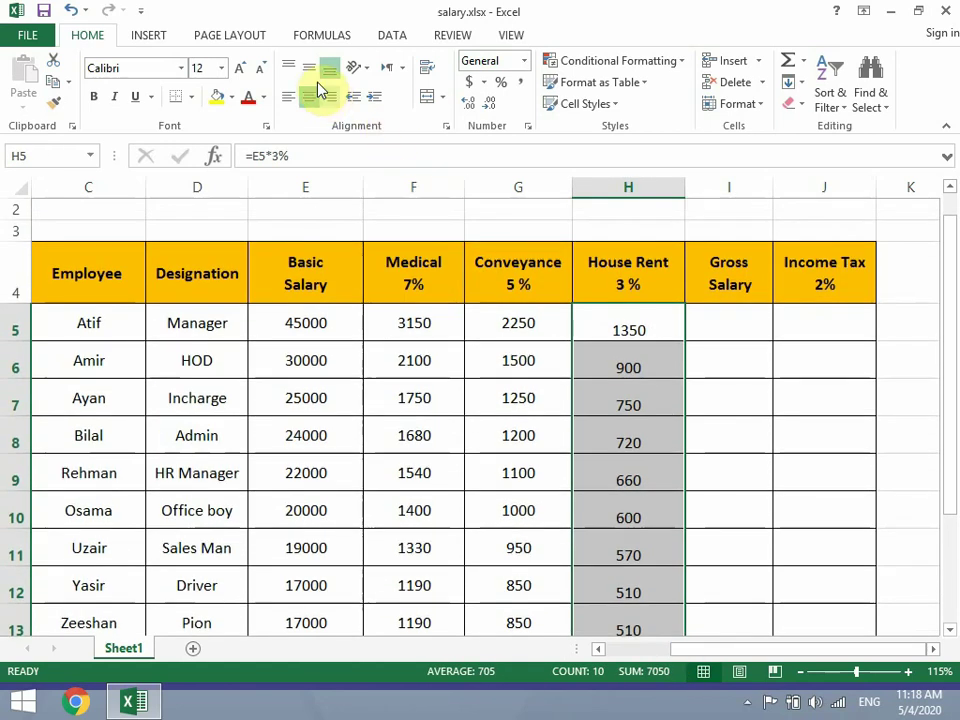
# Step: Calculate the first employee's gross salary in I5 by adding basic salary and allowances with the formula =SUM(E5:H5)
pyautogui.click(713, 332)
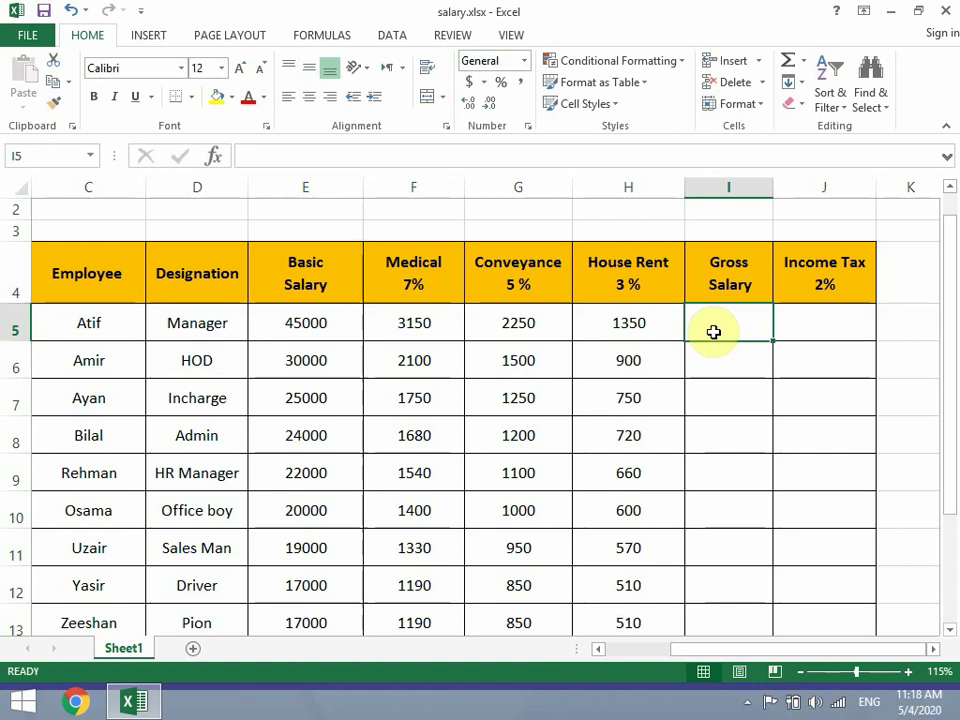
pyautogui.write('=sum')
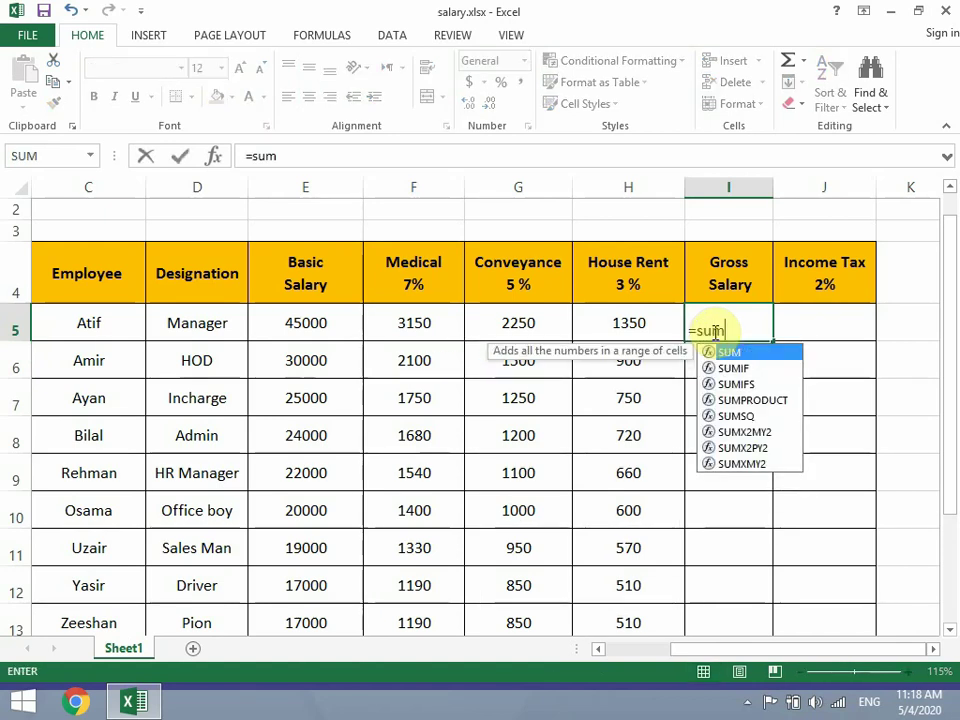
pyautogui.write('(')
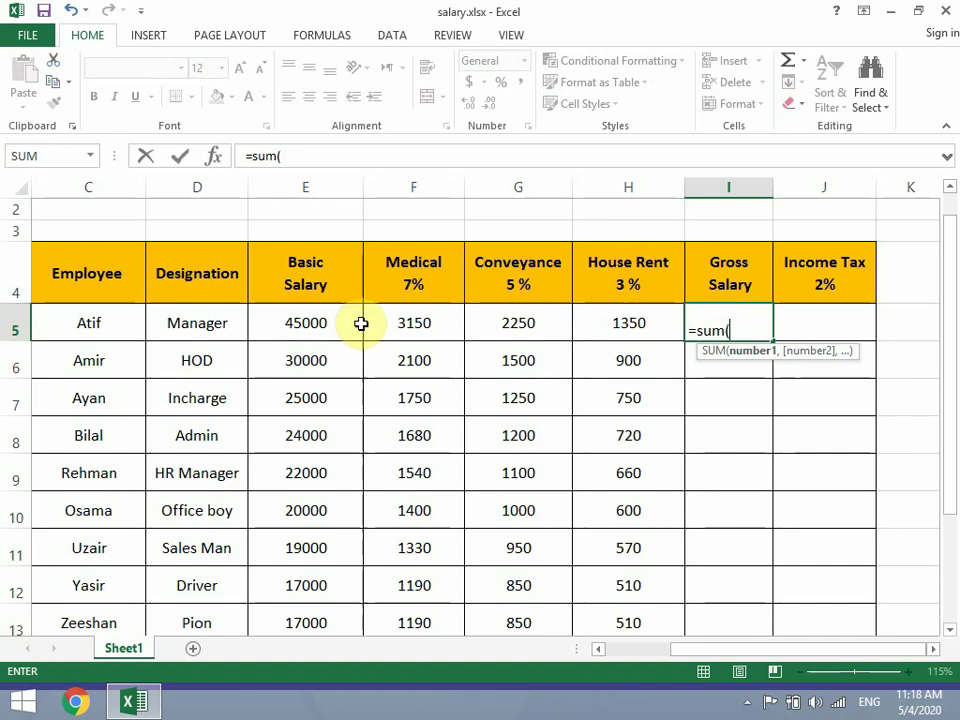
pyautogui.moveTo(313, 324); pyautogui.dragTo(601, 335)
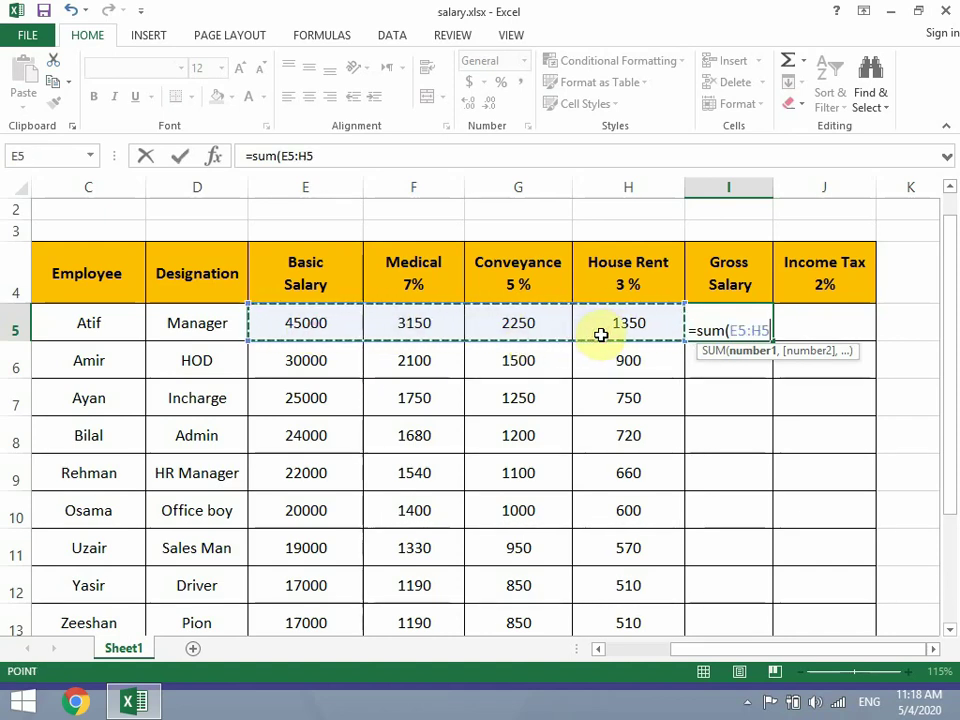
pyautogui.write(')')
pyautogui.press('Return')
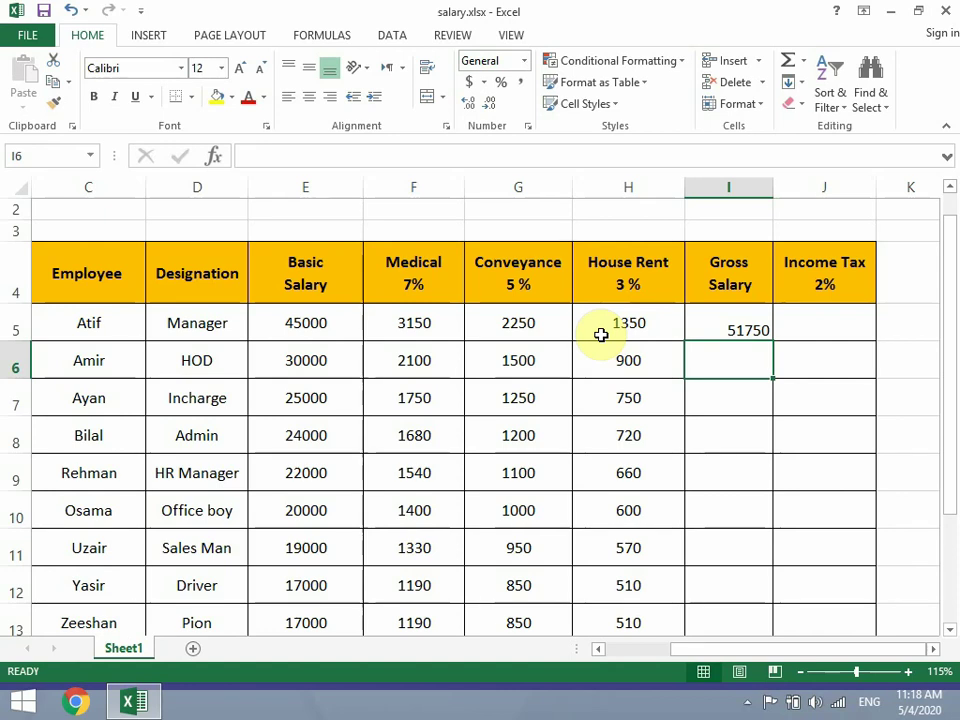
pyautogui.click(295, 322)
pyautogui.click(409, 333)
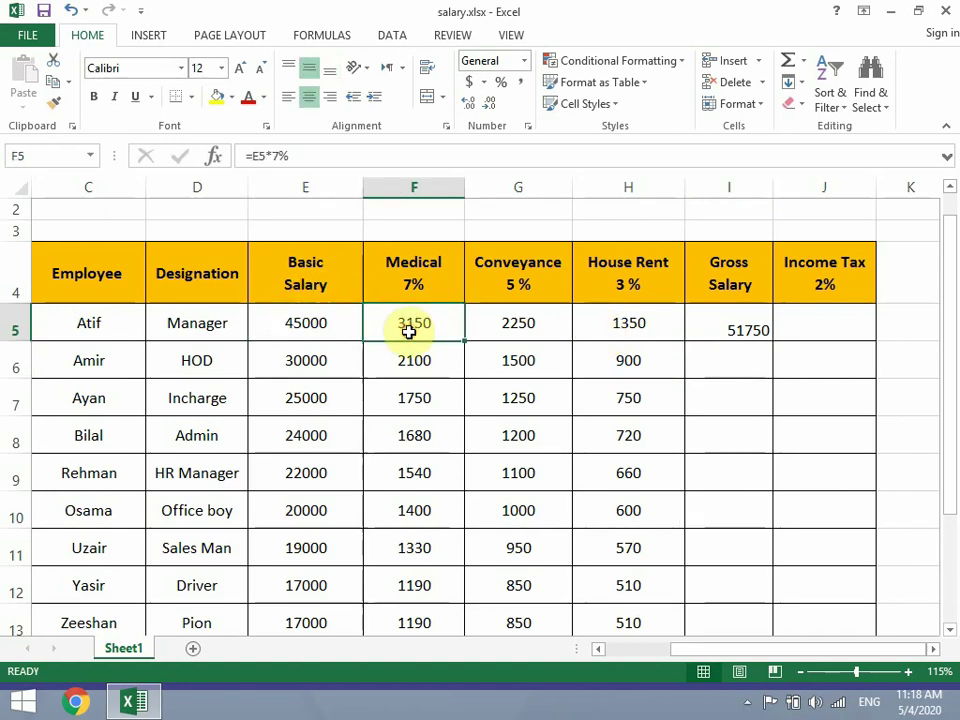
pyautogui.click(508, 321)
pyautogui.click(618, 316)
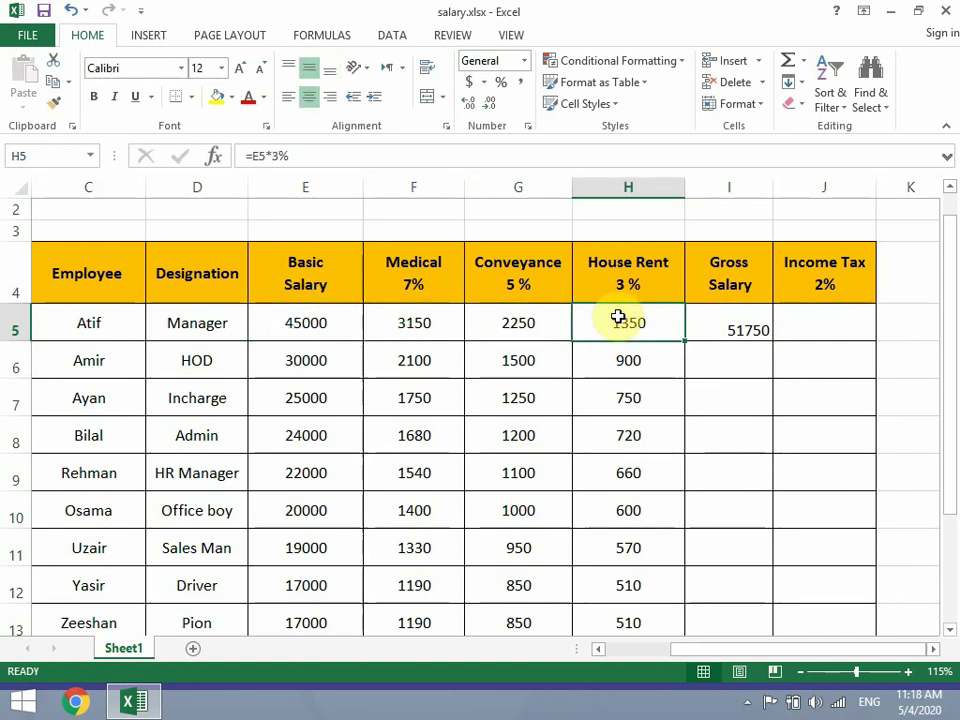
# Step: Fill the gross salary formula from I5 down through I14 and center the values horizontally and vertically
pyautogui.click(739, 322)
pyautogui.scroll(-1, 795, 338)
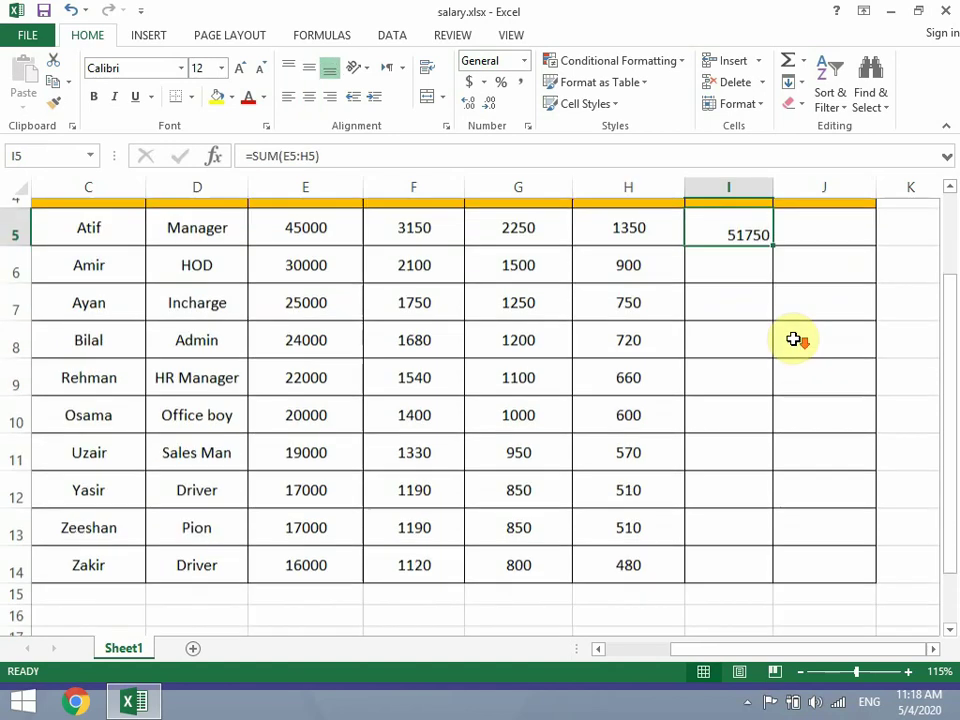
pyautogui.moveTo(772, 234); pyautogui.dragTo(776, 583)
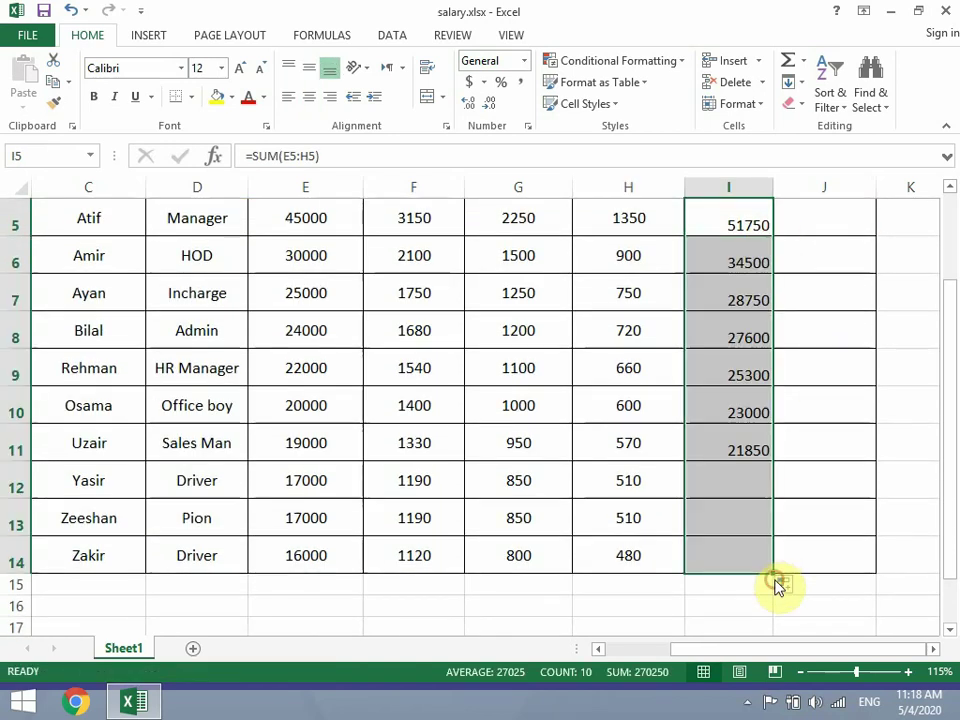
pyautogui.scroll(1, 703, 541)
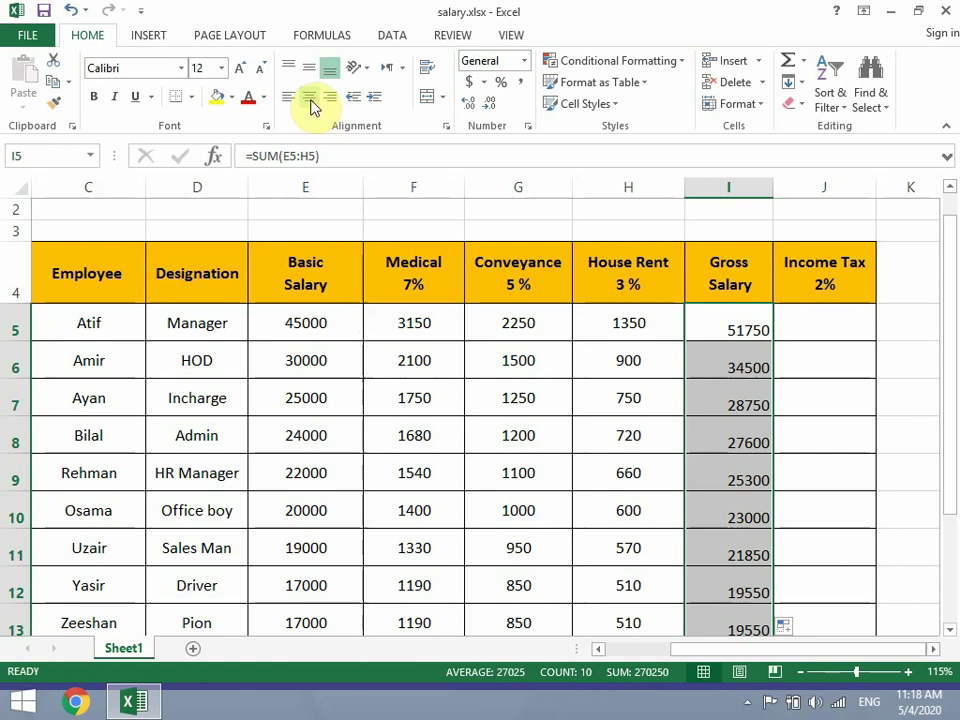
pyautogui.click(312, 68)
# Step: Enter the tax rule note ">30000 2%" as text in J3 above the Income Tax heading
pyautogui.click(821, 315)
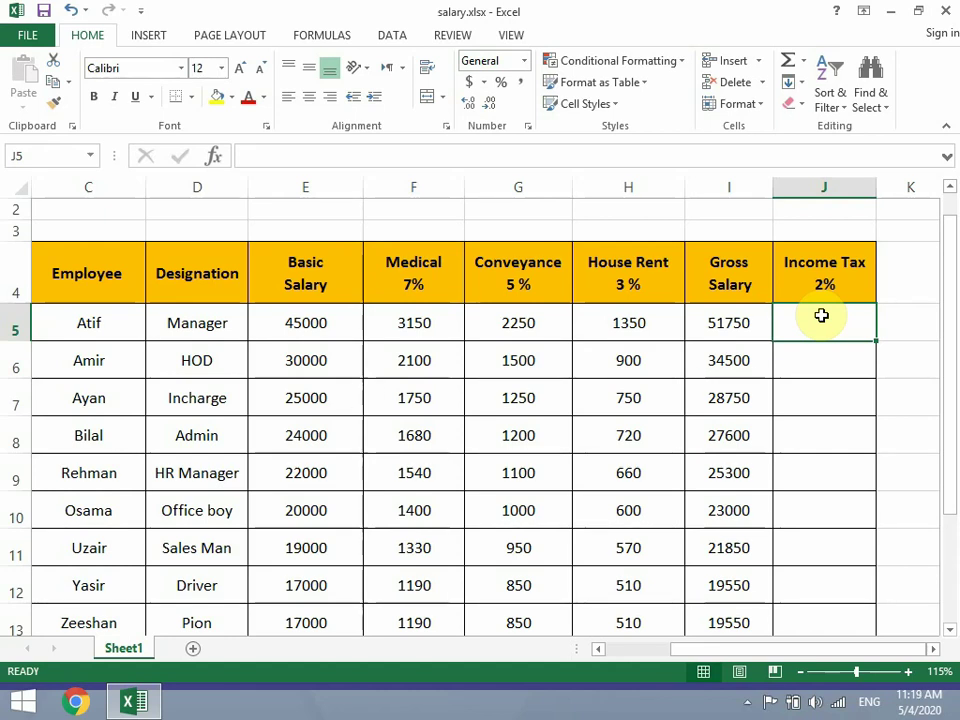
pyautogui.press('Up')
pyautogui.press('Up')
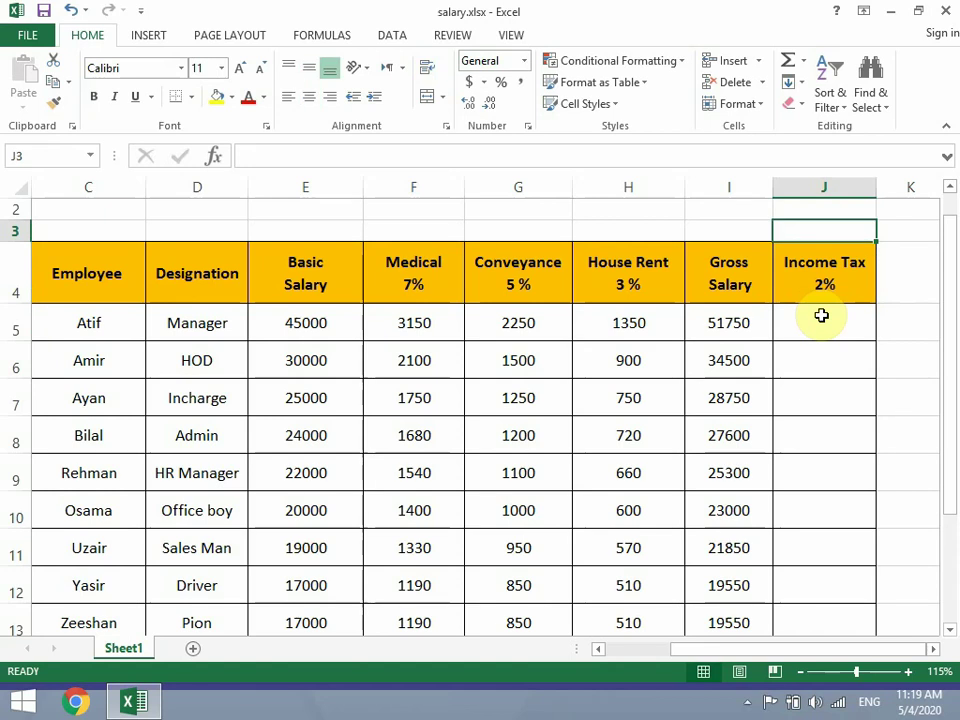
pyautogui.write("'>30")
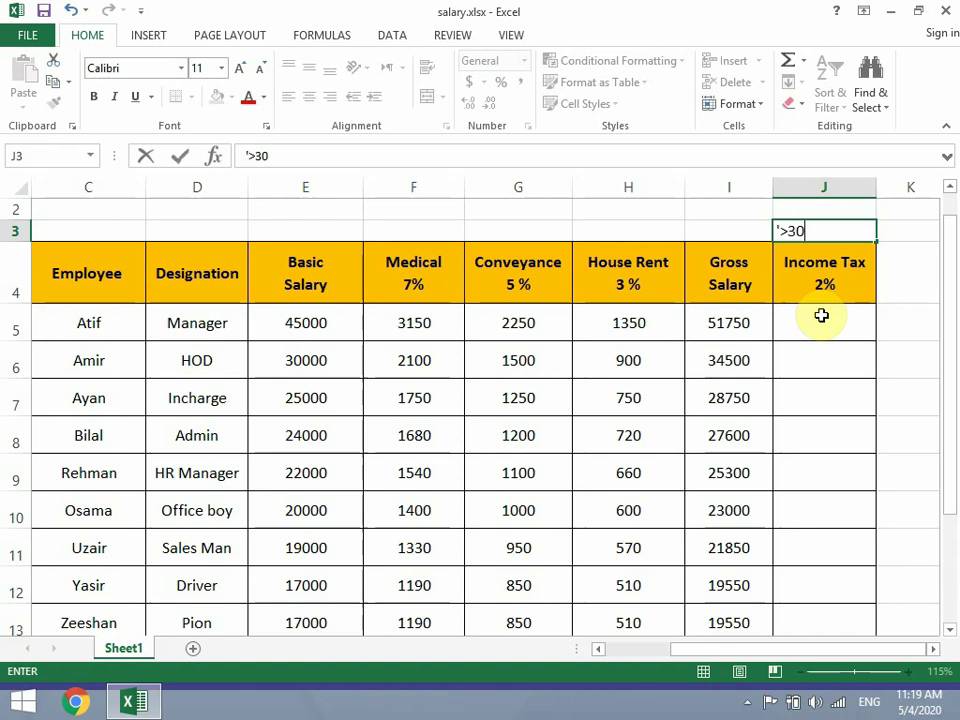
pyautogui.write('000 2%')
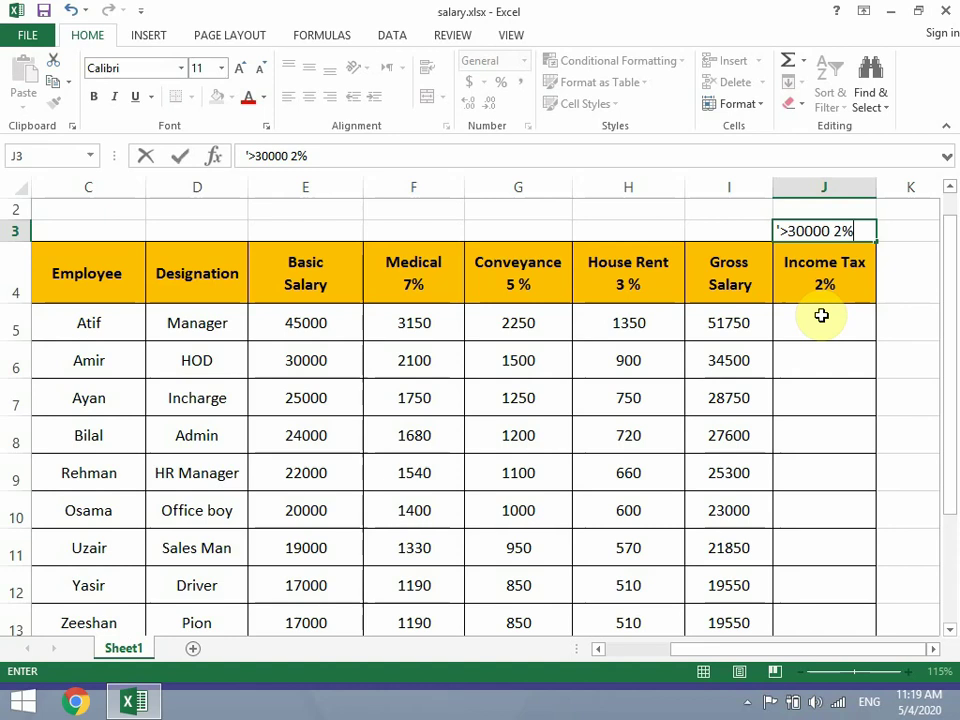
pyautogui.press('Return')
pyautogui.press('Return')
pyautogui.press('Return')
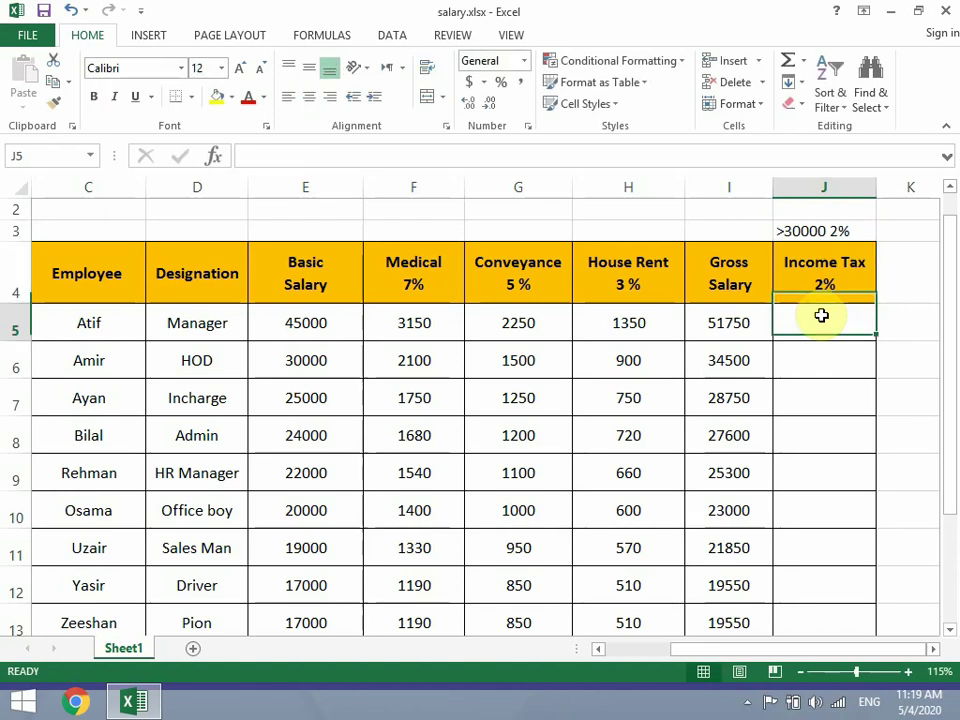
# Step: Calculate the first employee's income tax in J5 from the gross salary with the formula =IF(I5>30000,I5*2%,0)
pyautogui.click(821, 315)
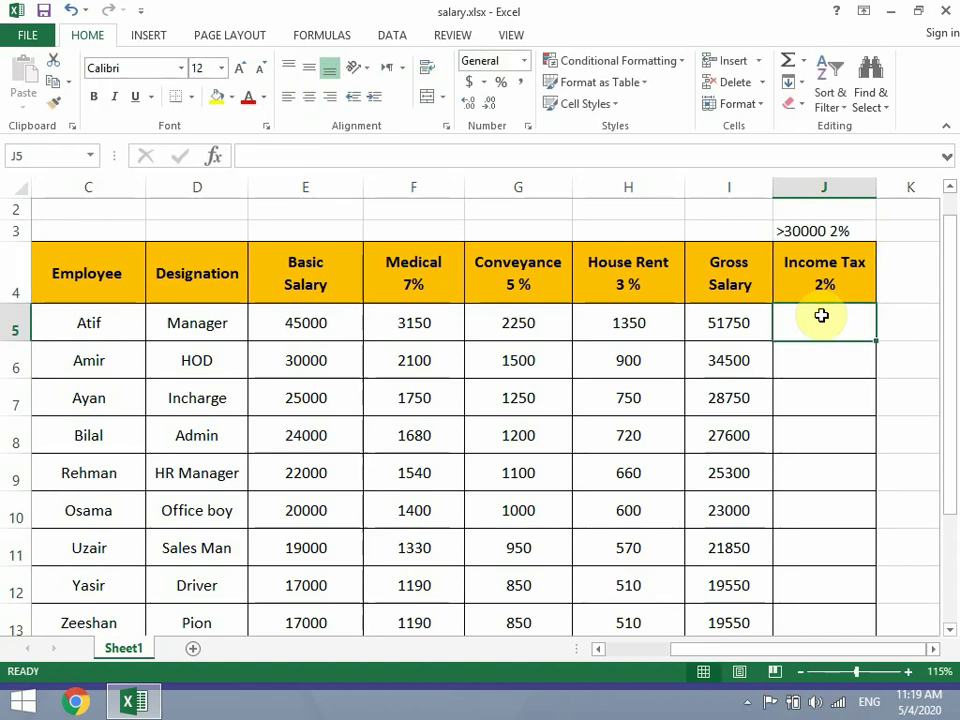
pyautogui.scroll(2, 821, 315)
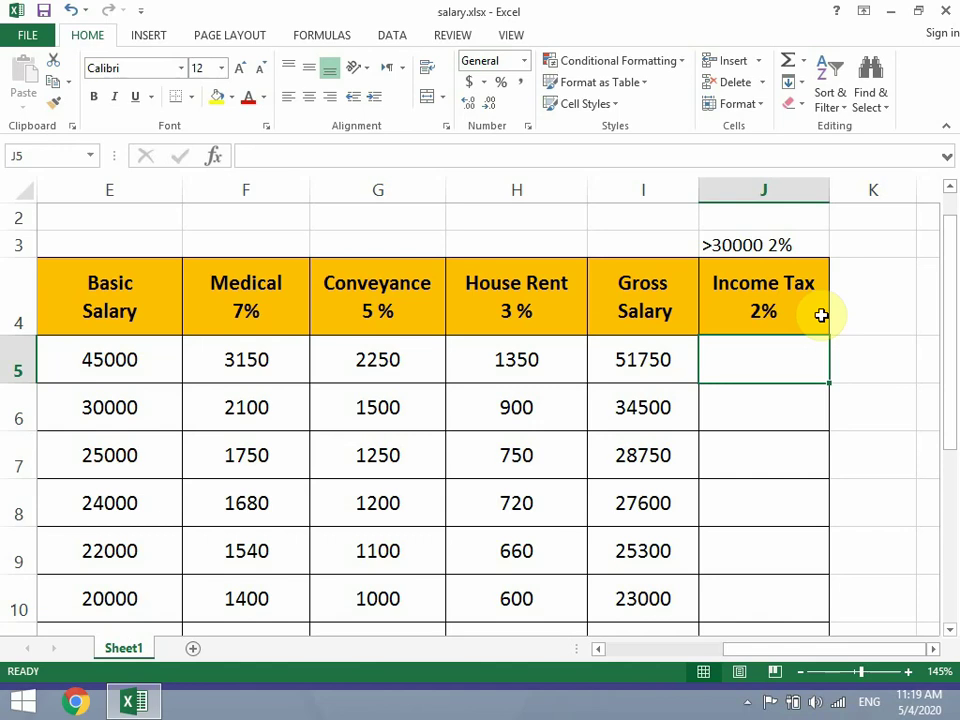
pyautogui.write('=')
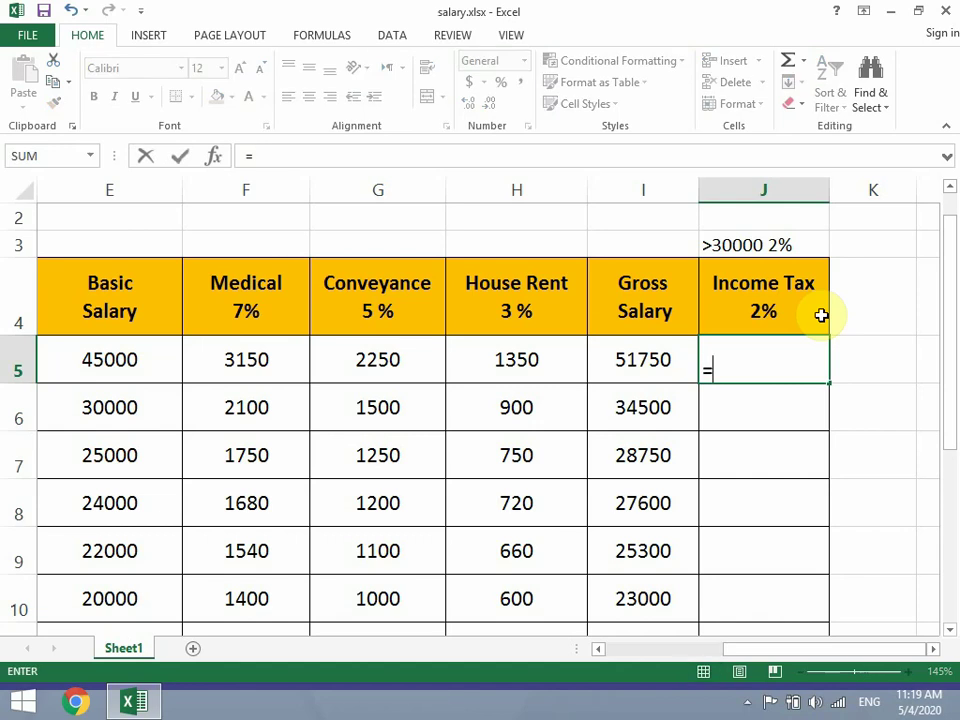
pyautogui.write('if')
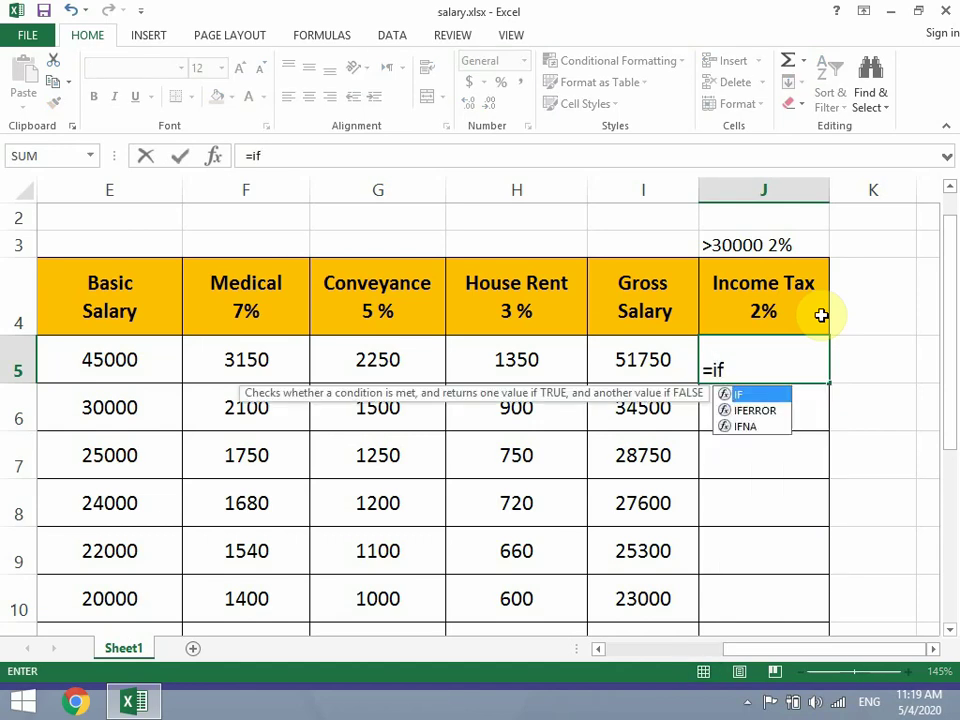
pyautogui.press('Tab')
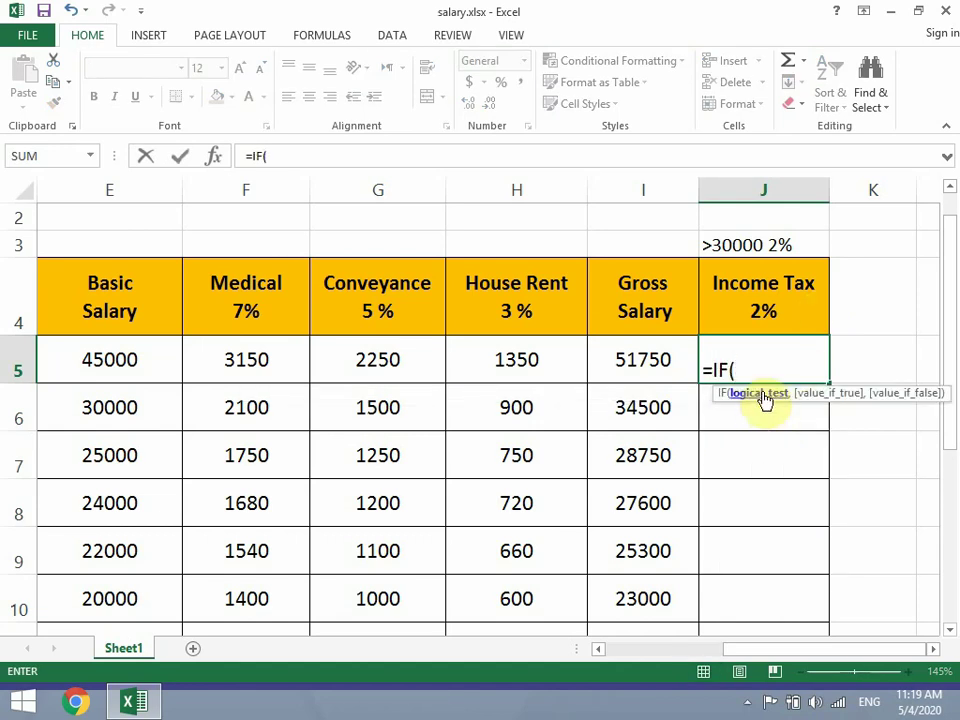
pyautogui.click(665, 345)
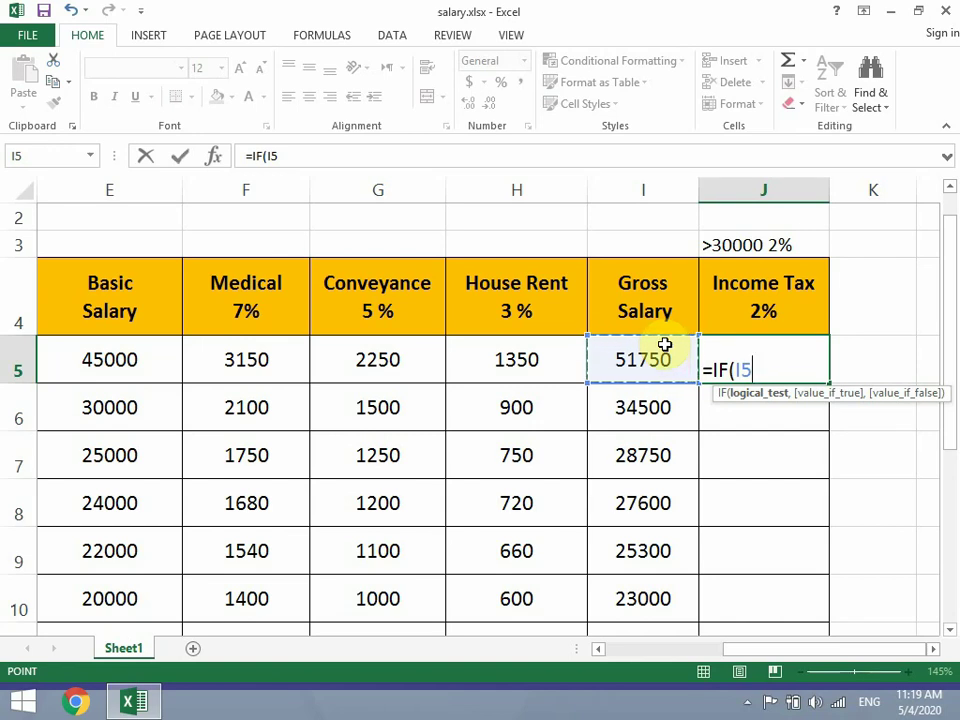
pyautogui.write('>')
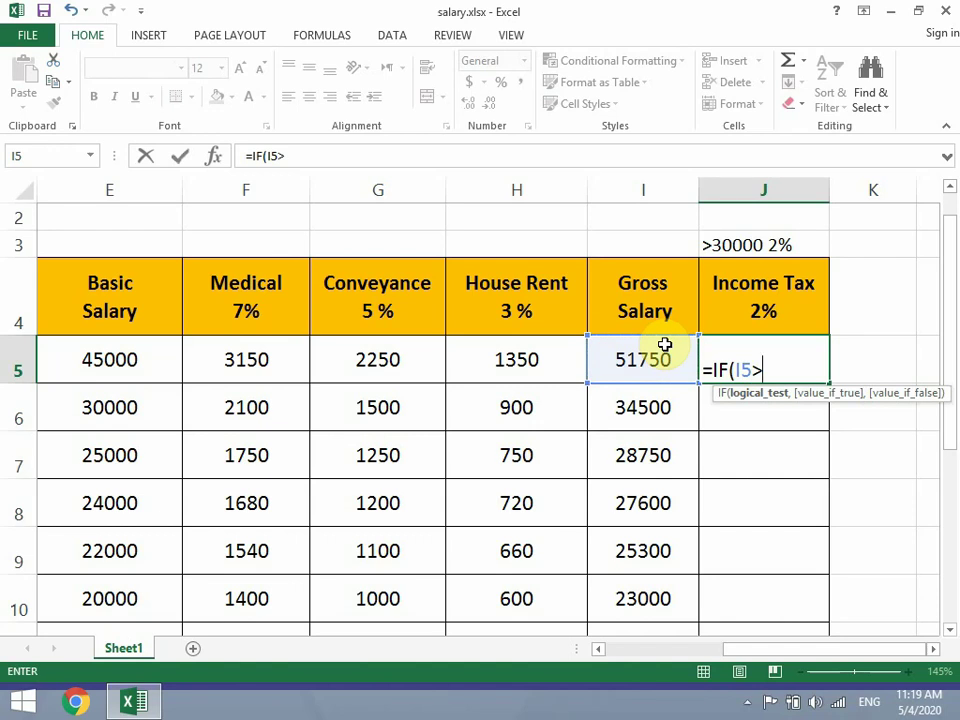
pyautogui.write('30000')
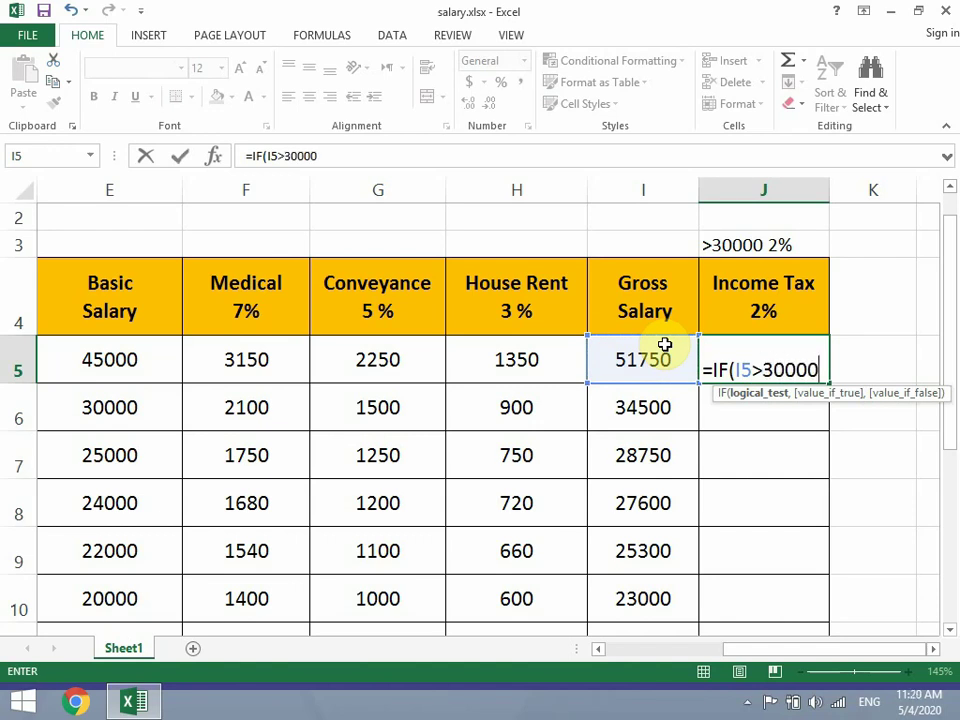
pyautogui.write(',')
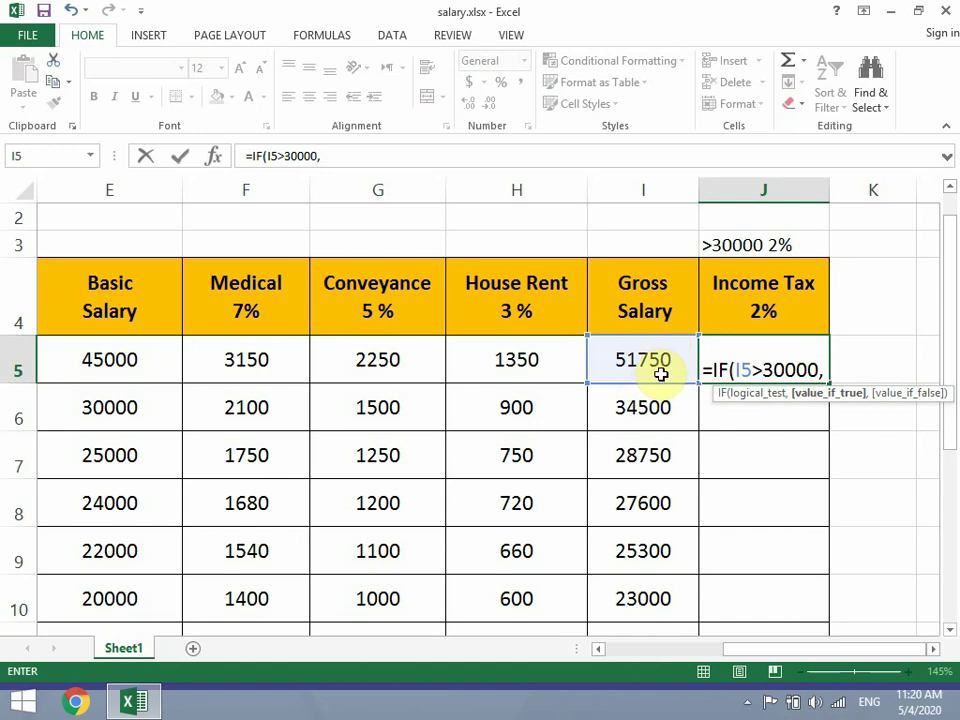
pyautogui.click(660, 371)
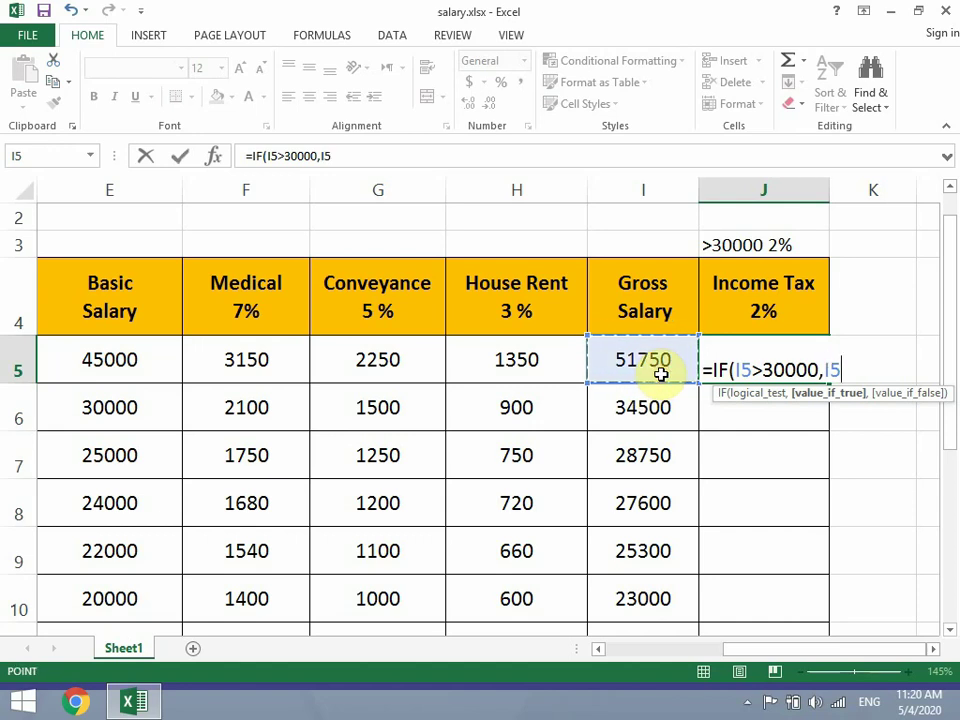
pyautogui.write('*2')
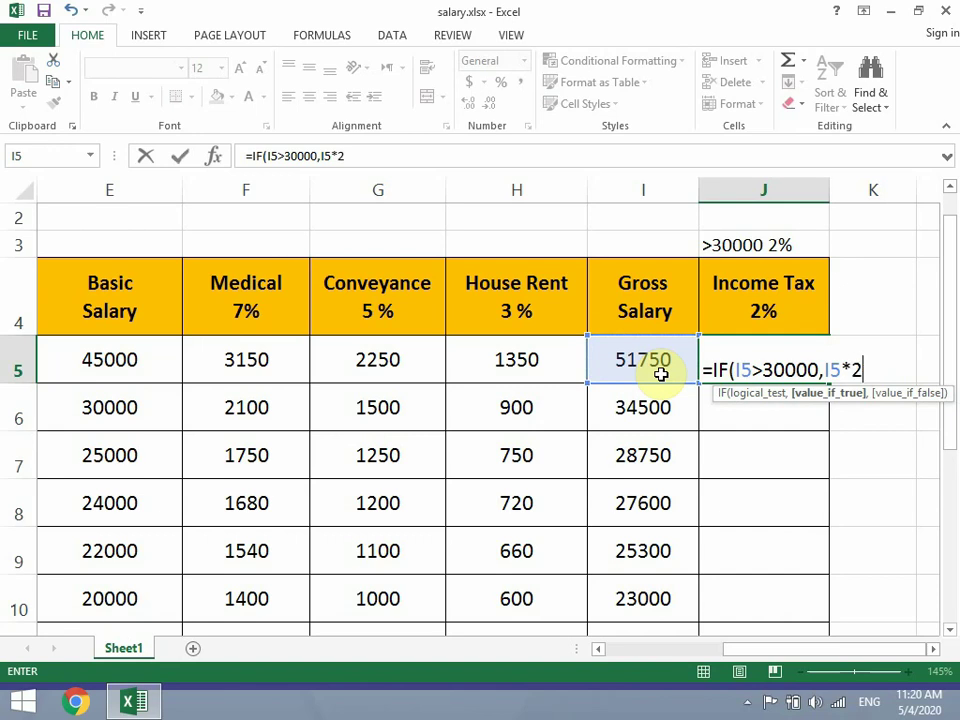
pyautogui.write('%')
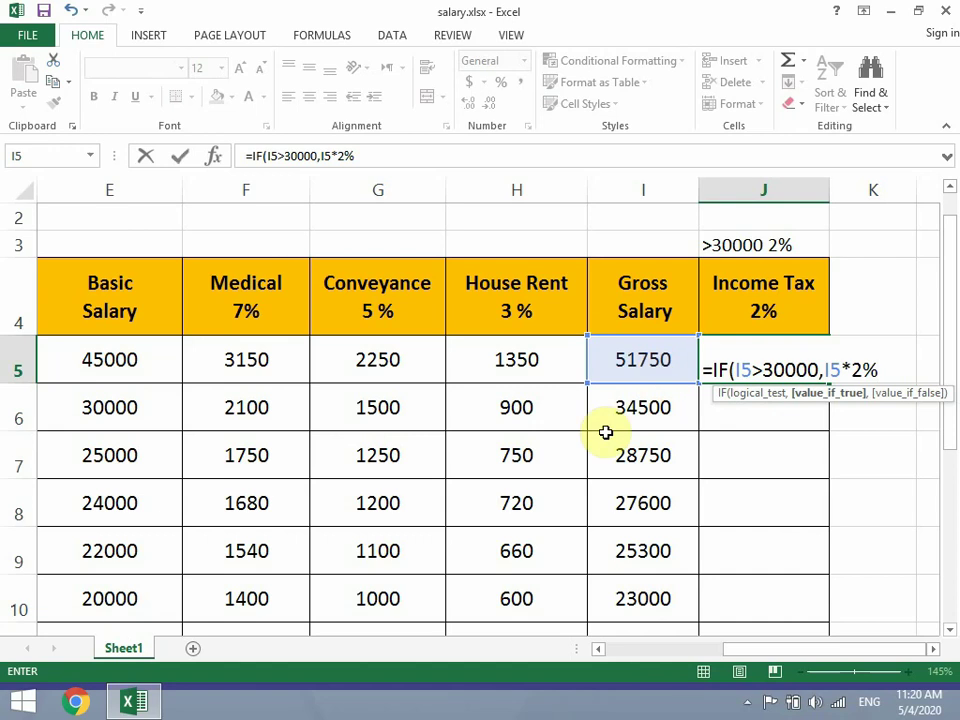
pyautogui.moveTo(763, 371); pyautogui.dragTo(820, 371)
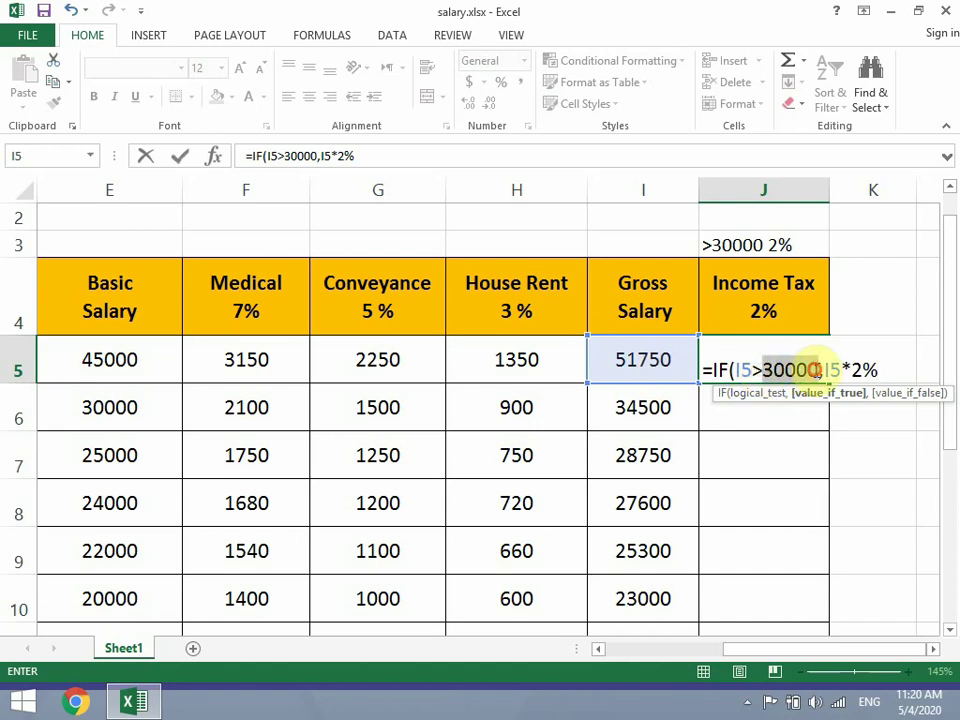
pyautogui.click(874, 369)
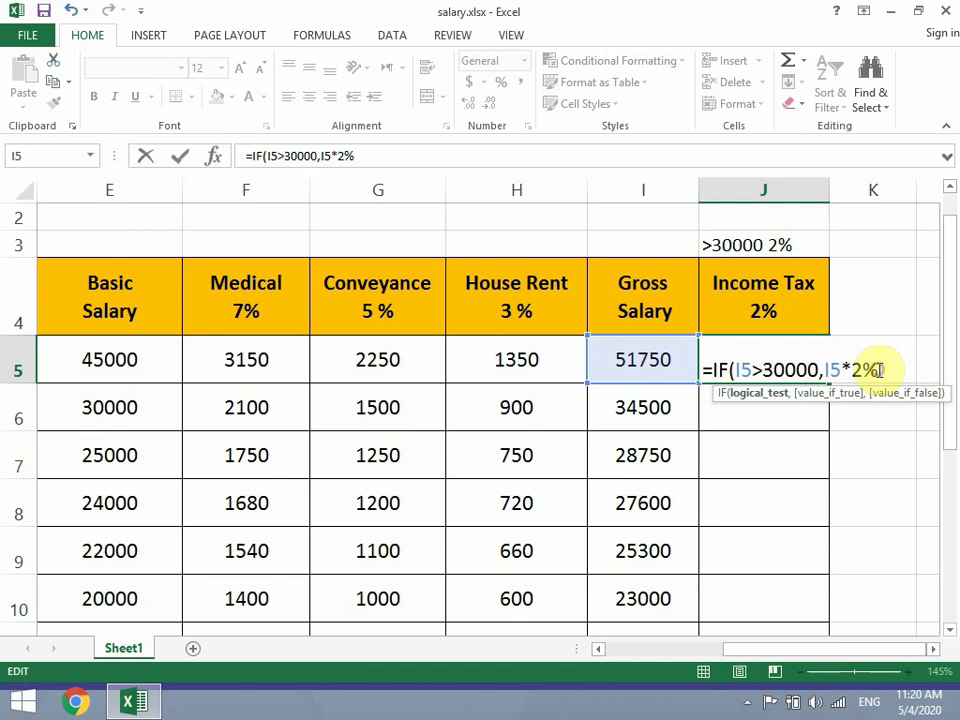
pyautogui.write(',')
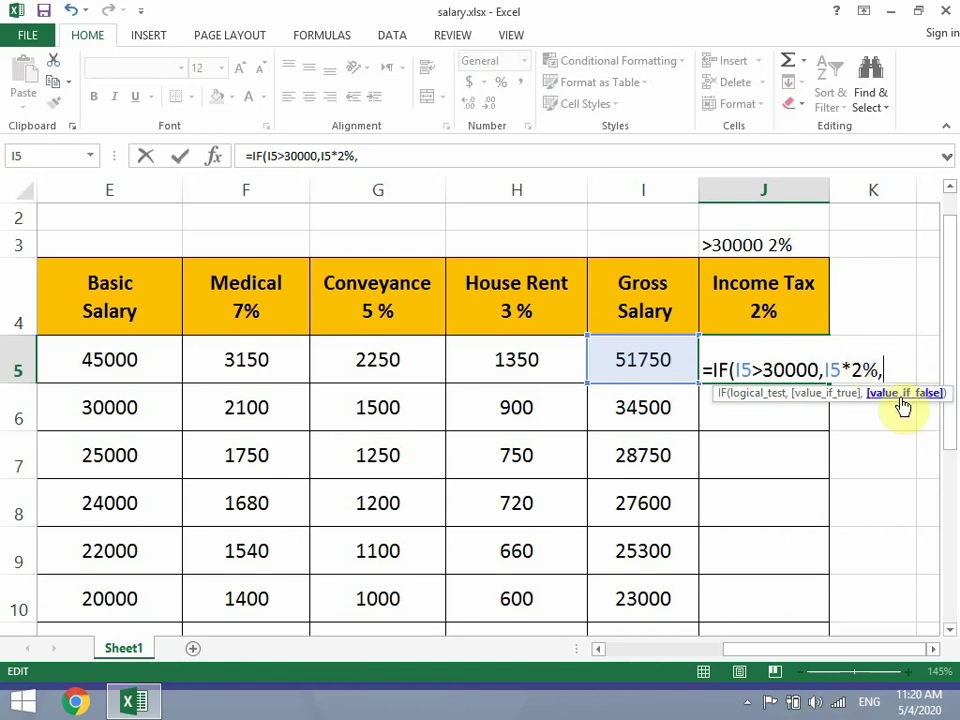
pyautogui.write('0')
pyautogui.write(')')
pyautogui.press('Return')
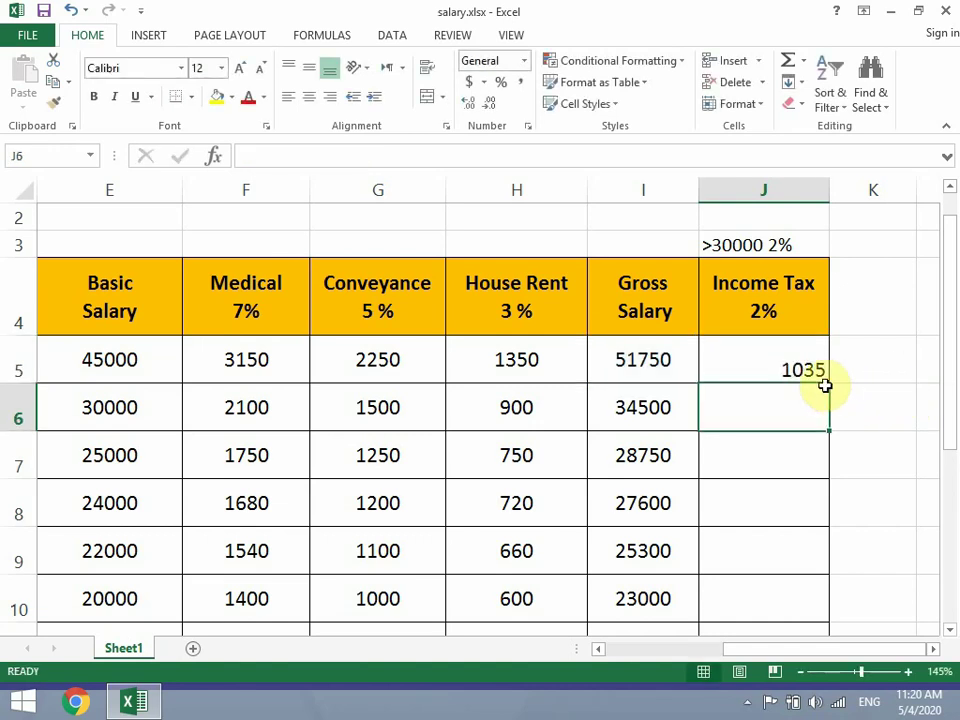
# Step: Center the first employee's income tax value in J5 horizontally and vertically
pyautogui.scroll(-2, 808, 369)
pyautogui.click(804, 349)
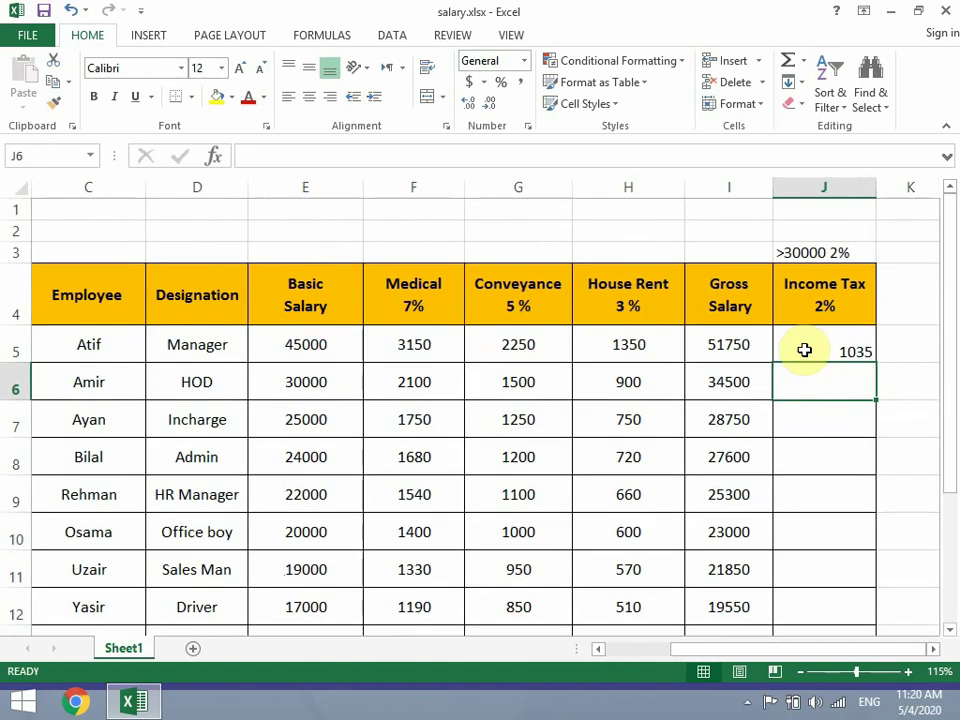
pyautogui.click(308, 97)
pyautogui.click(309, 68)
pyautogui.scroll(-1, 834, 288)
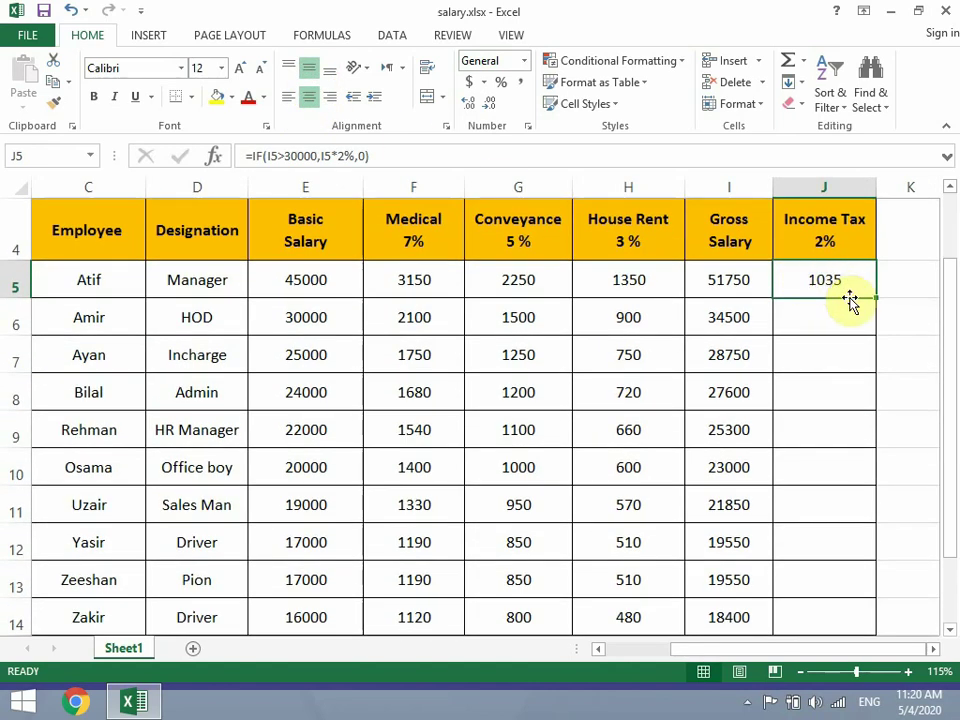
# Step: Fill the income tax formula from J5 down through J14
pyautogui.moveTo(876, 298); pyautogui.dragTo(853, 604)
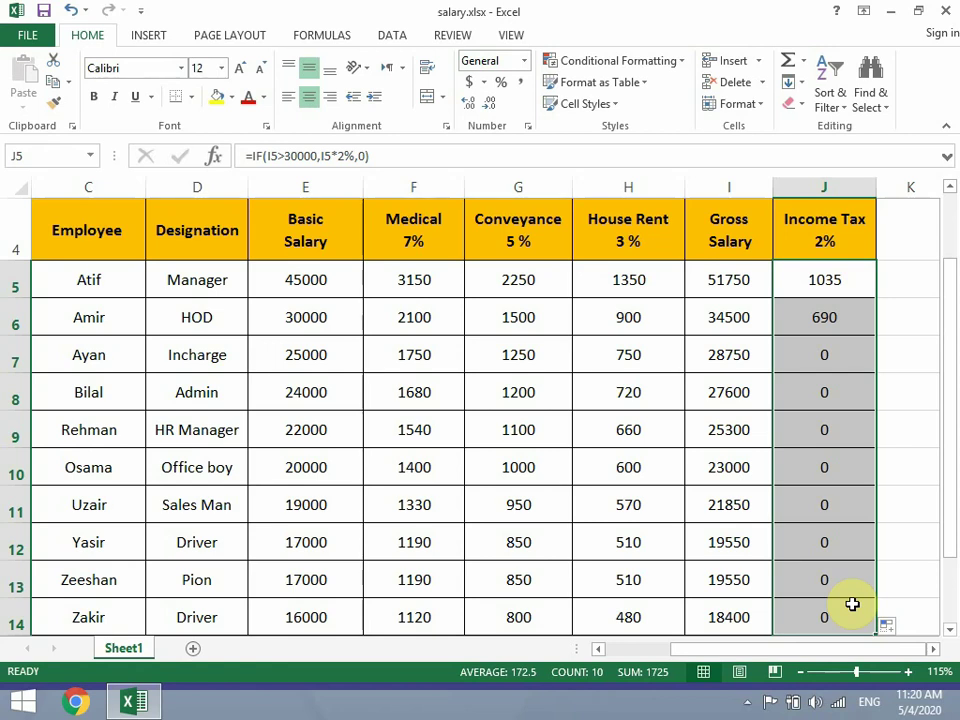
# Step: Set the Sales Man's basic salary in E11 to 25000 to test the income tax formula
pyautogui.click(318, 509)
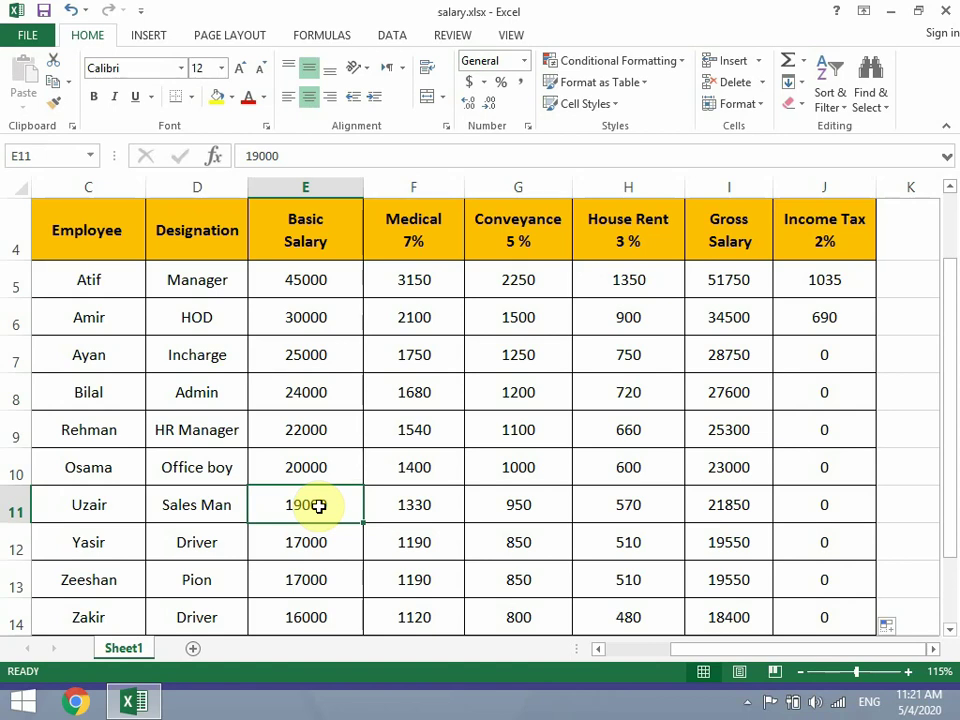
pyautogui.write('25000')
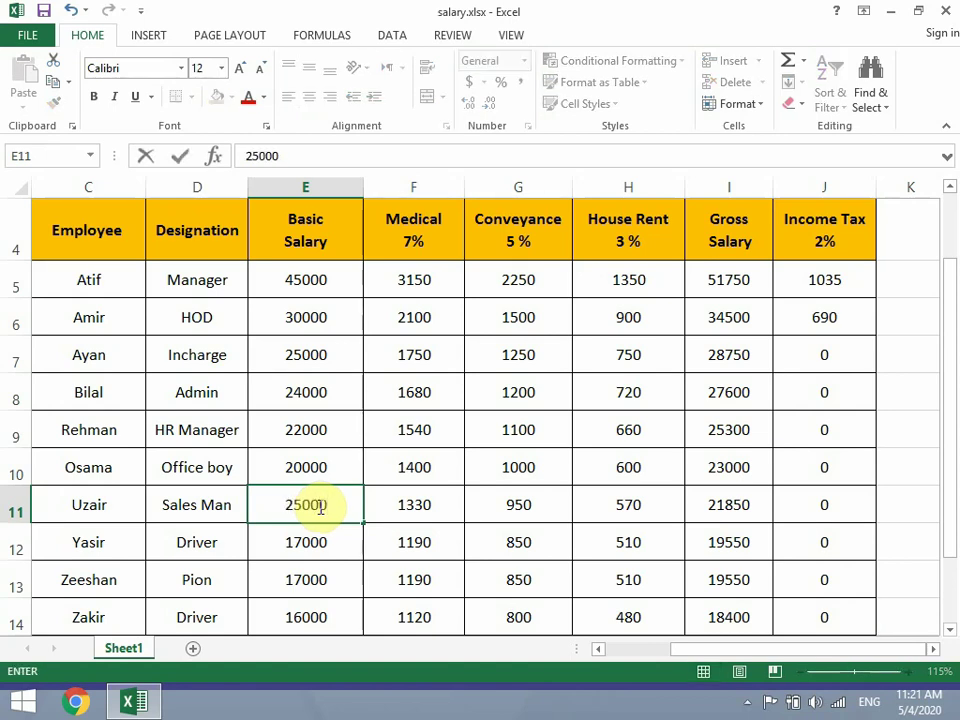
pyautogui.press('Return')
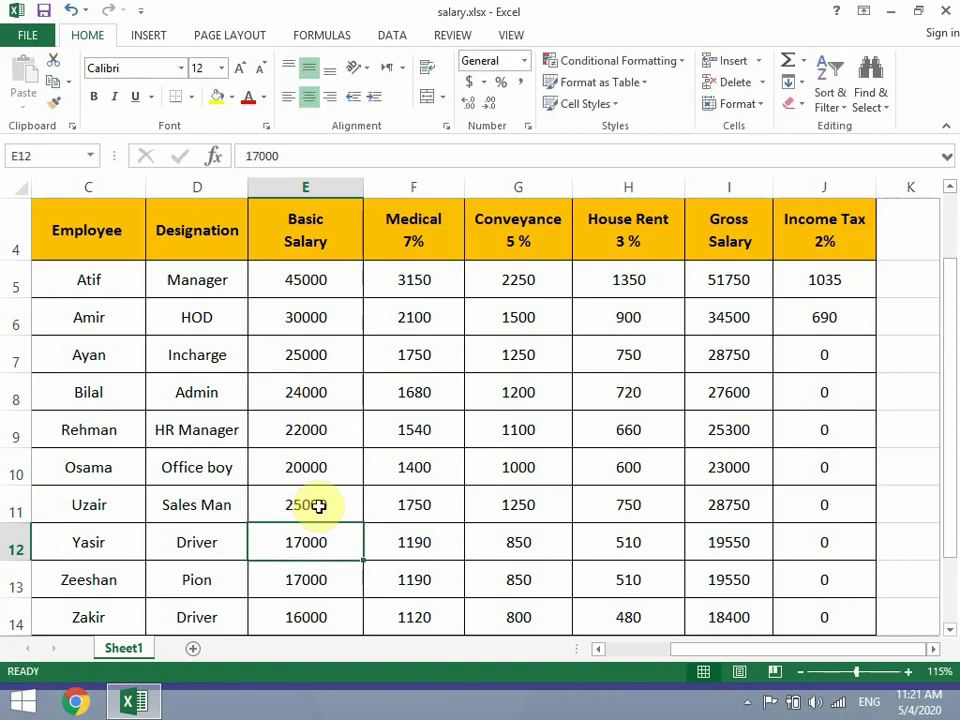
# Step: Set the Sales Man's basic salary in E11 to 28000
pyautogui.click(318, 506)
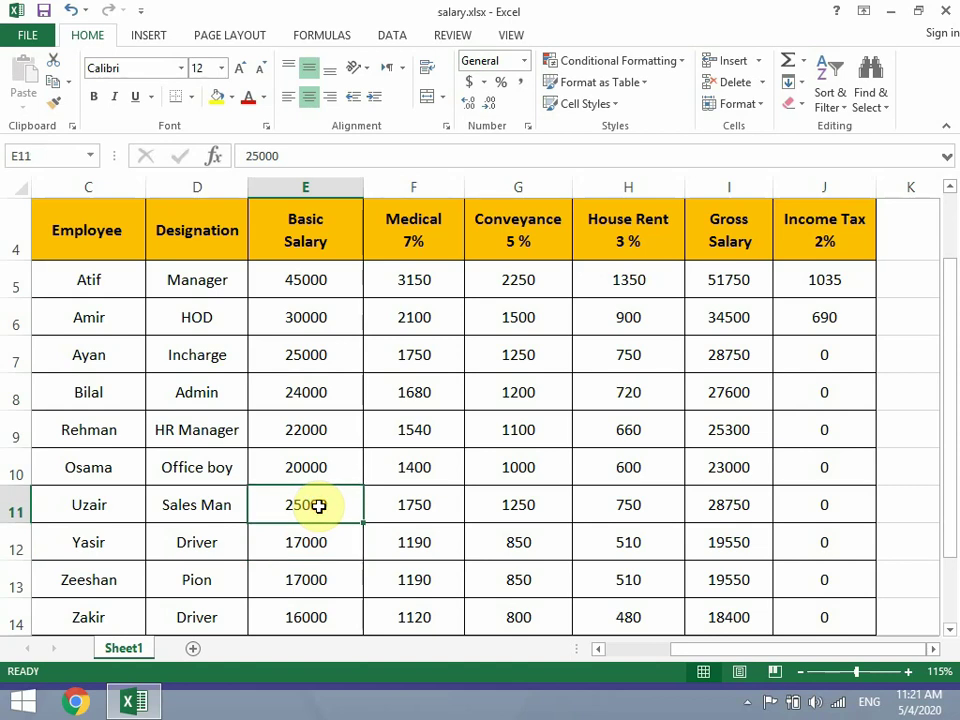
pyautogui.write('2')
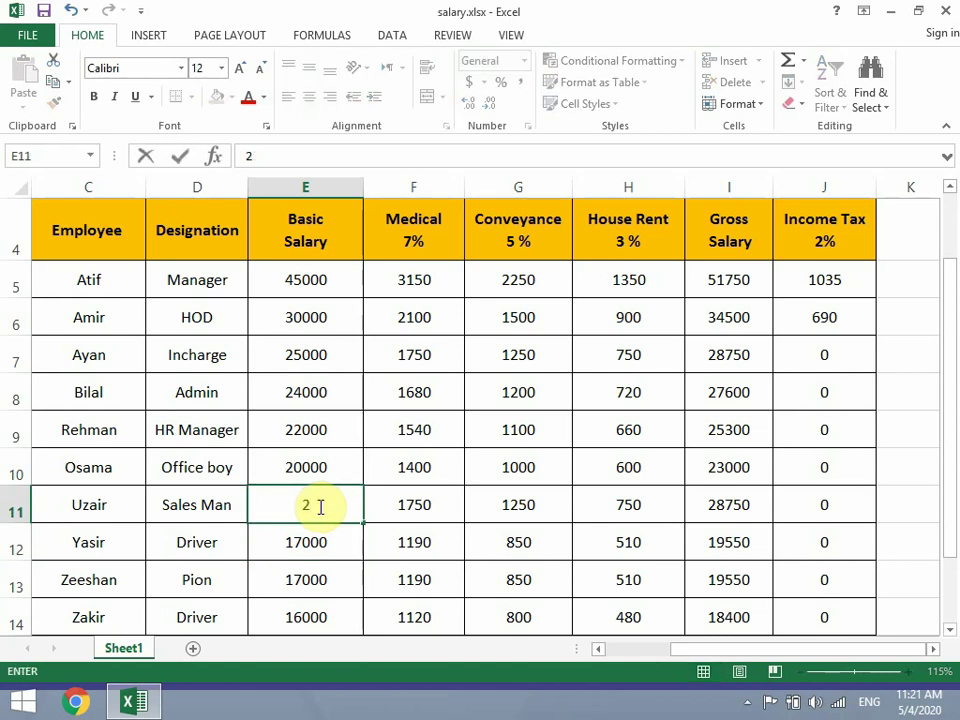
pyautogui.write('8000')
pyautogui.press('Return')
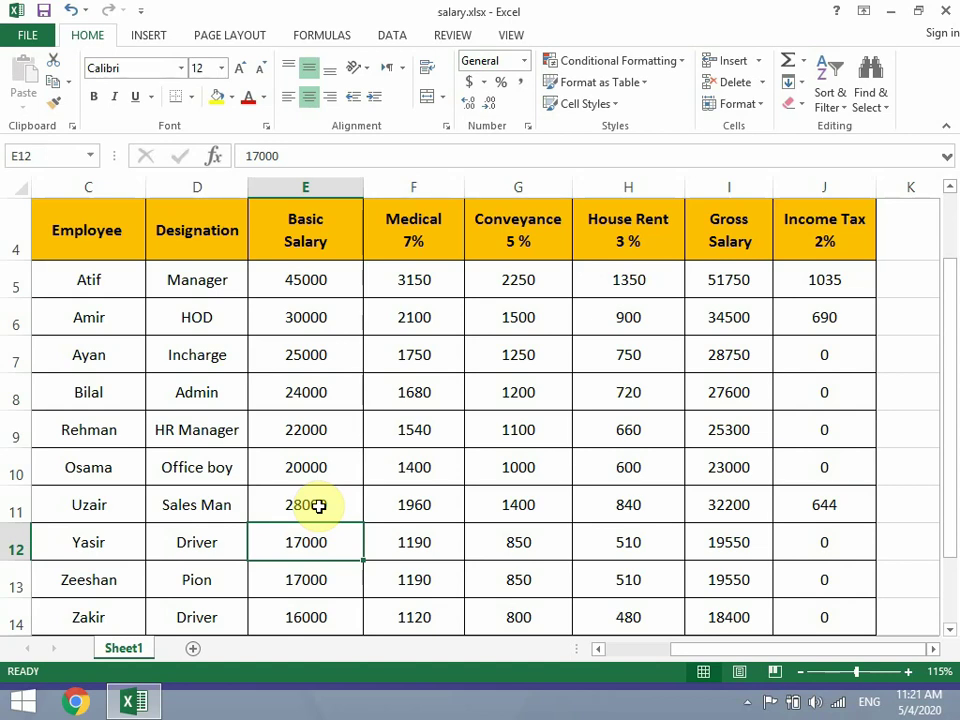
# Step: Add the column heading "Net Salary" in K4 next to the Income Tax heading
pyautogui.click(879, 243)
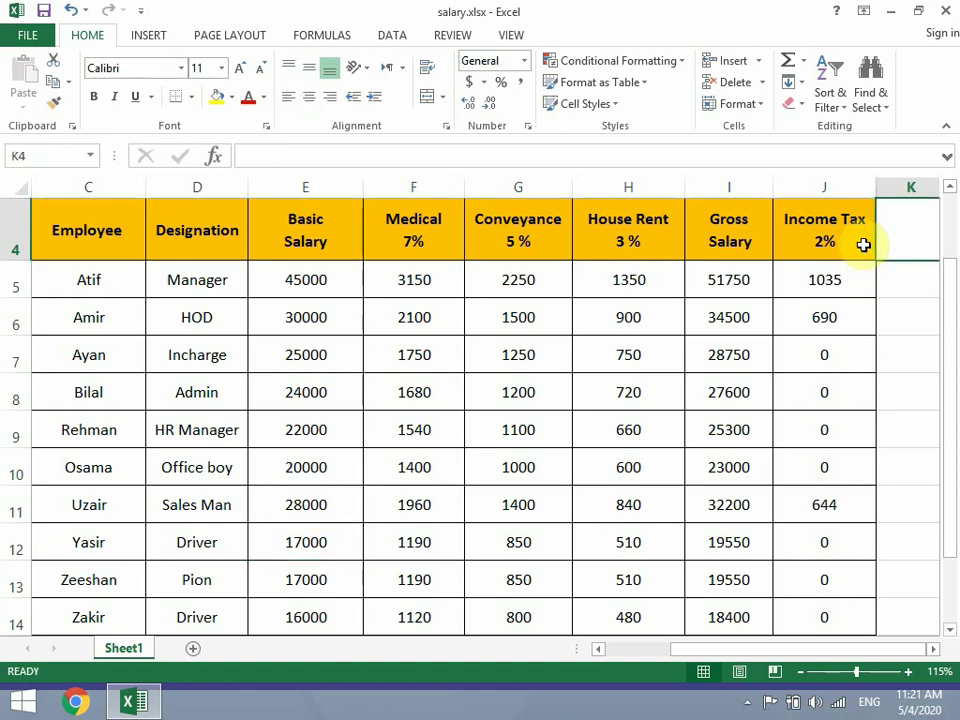
pyautogui.press('Right')
pyautogui.press('Up')
pyautogui.press('Left')
pyautogui.press('Up')
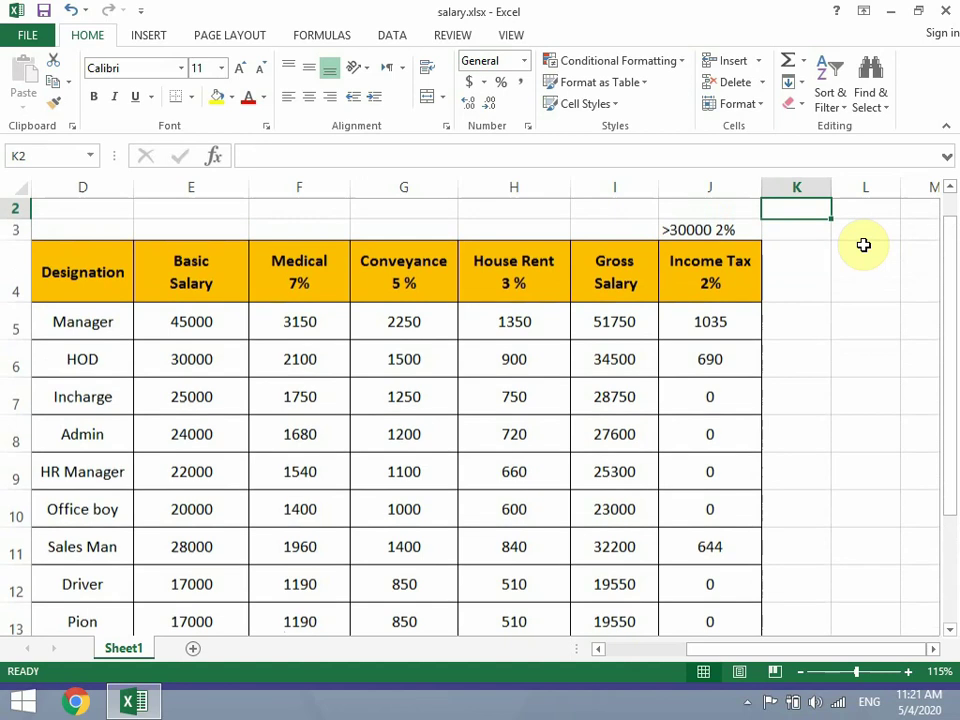
pyautogui.press('Down')
pyautogui.press('Down')
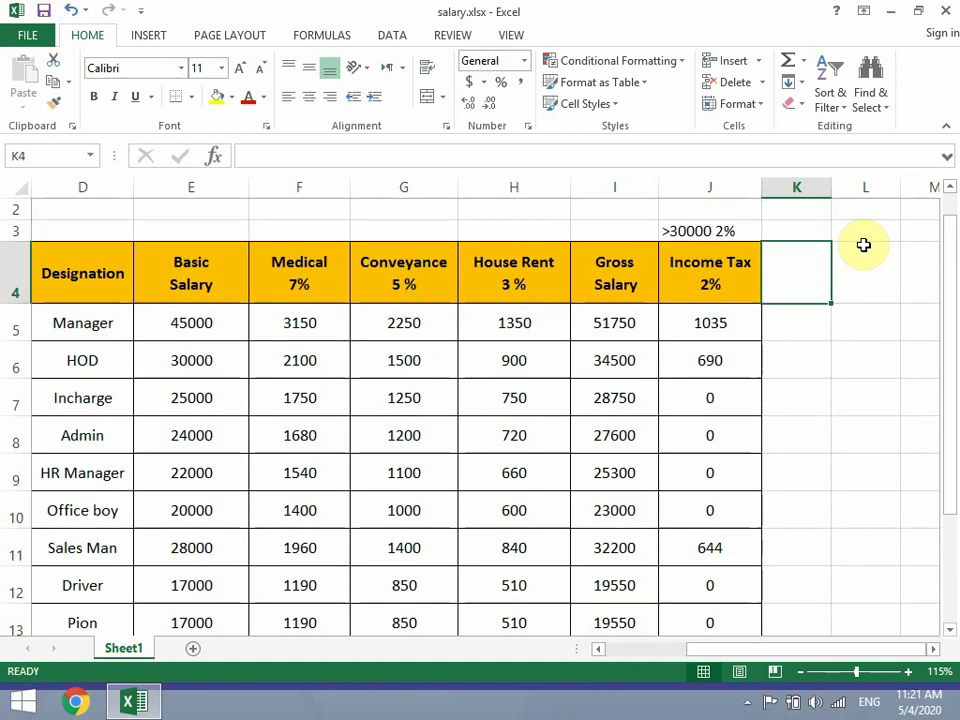
pyautogui.write('Net')
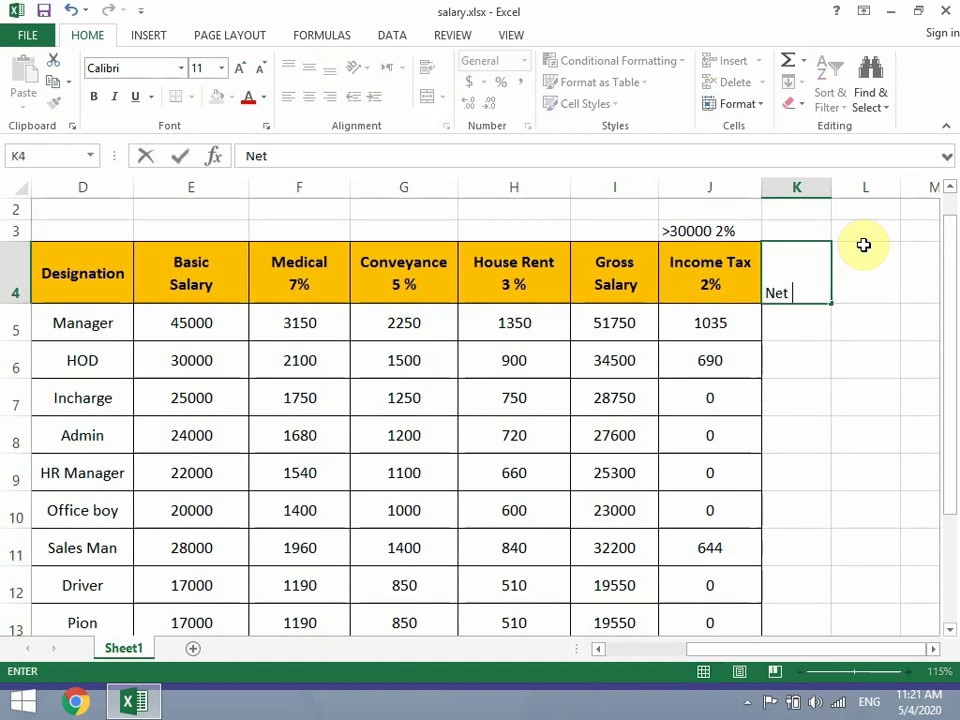
pyautogui.write(' Salary')
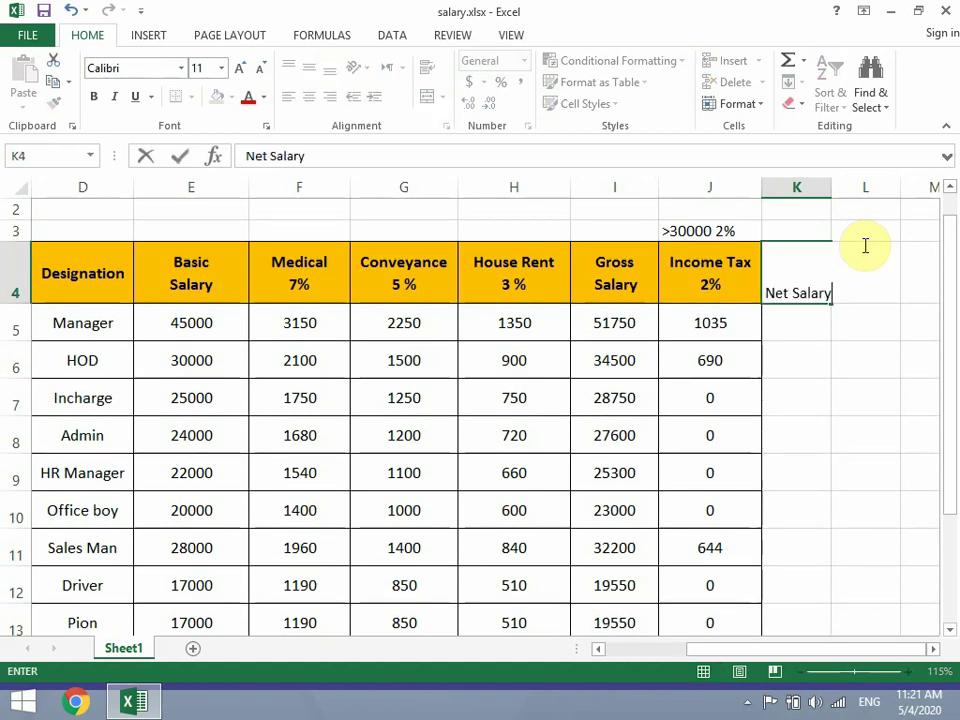
pyautogui.press('Return')
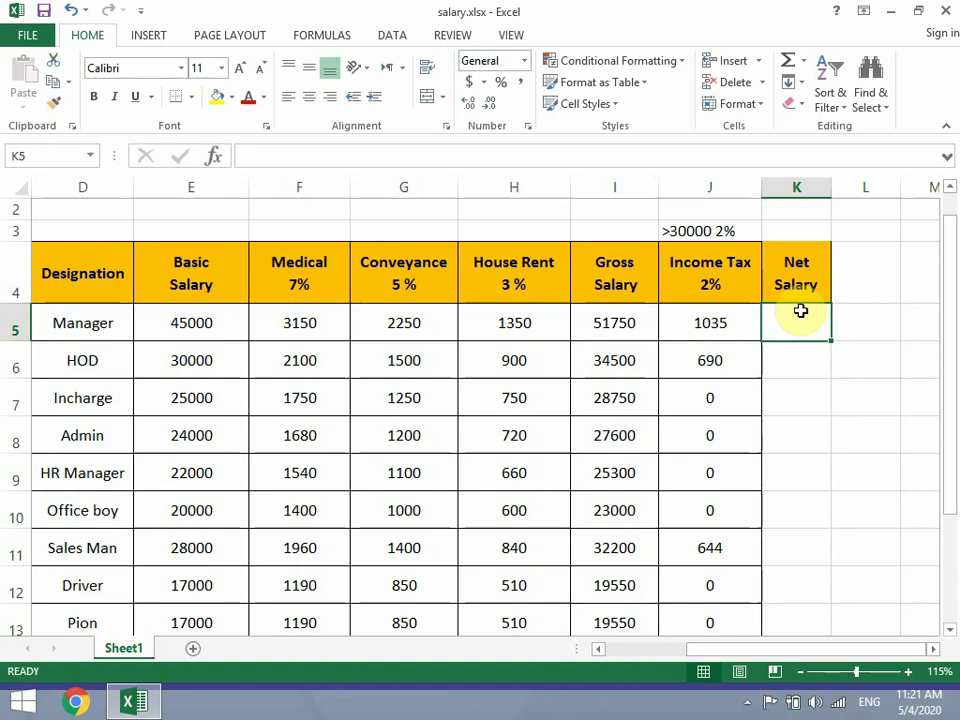
# Step: Calculate the first employee's net salary in K5 by subtracting income tax from gross salary with the formula =I5-J5
pyautogui.write('=')
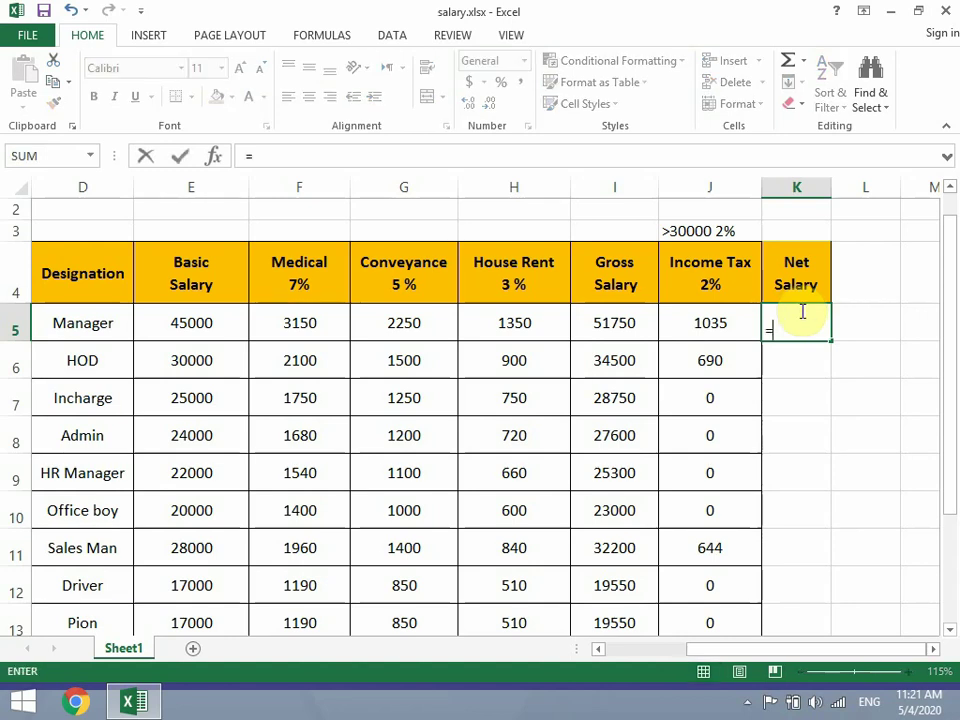
pyautogui.click(614, 325)
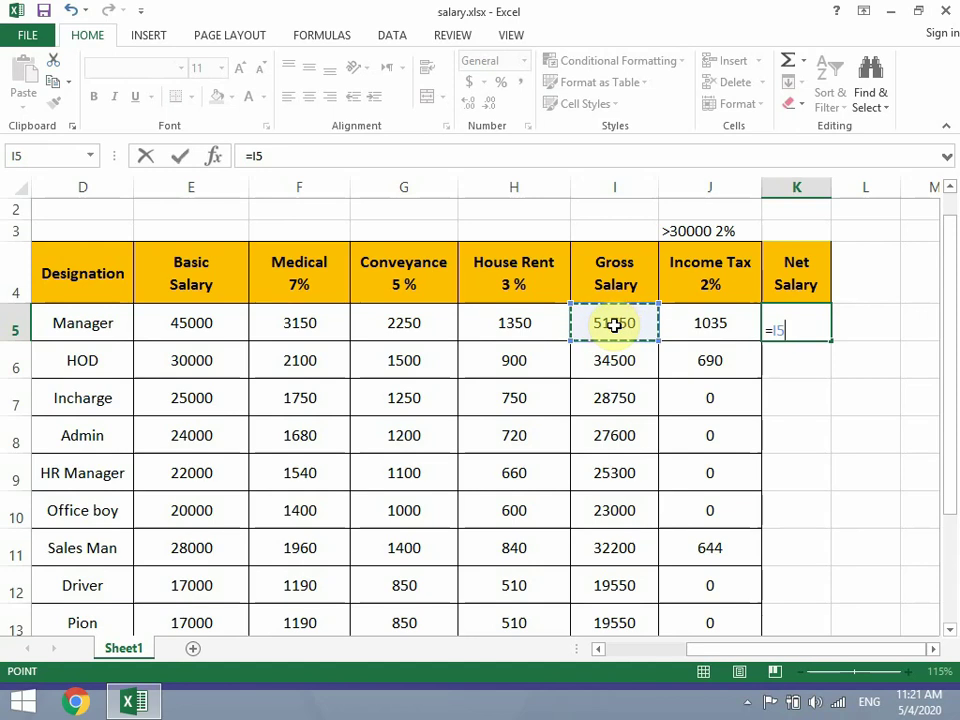
pyautogui.write('-')
pyautogui.click(677, 325)
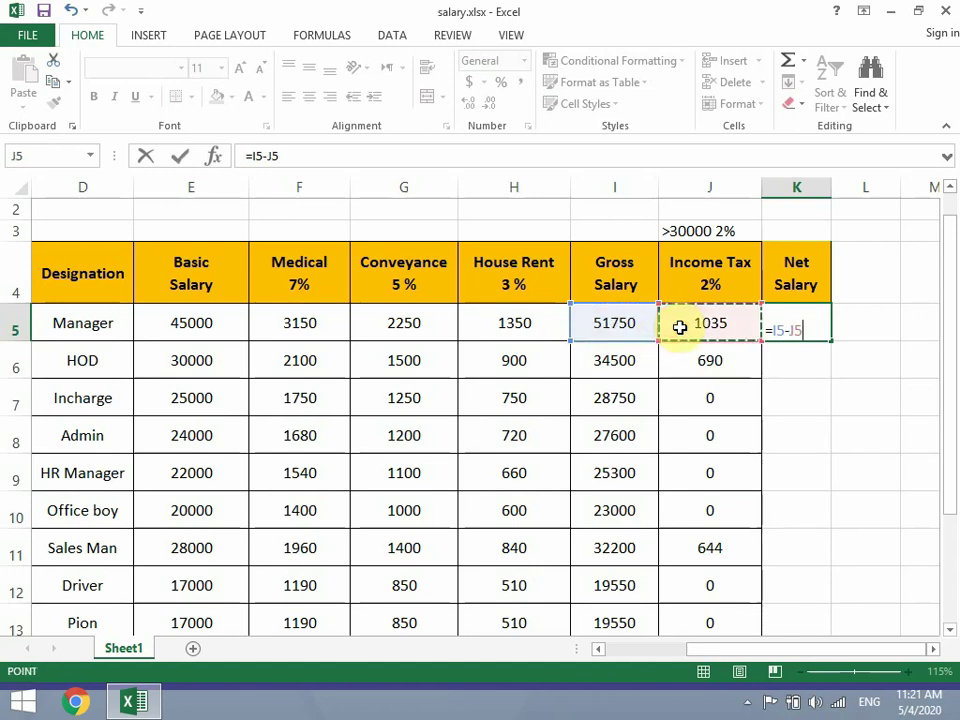
pyautogui.press('Return')
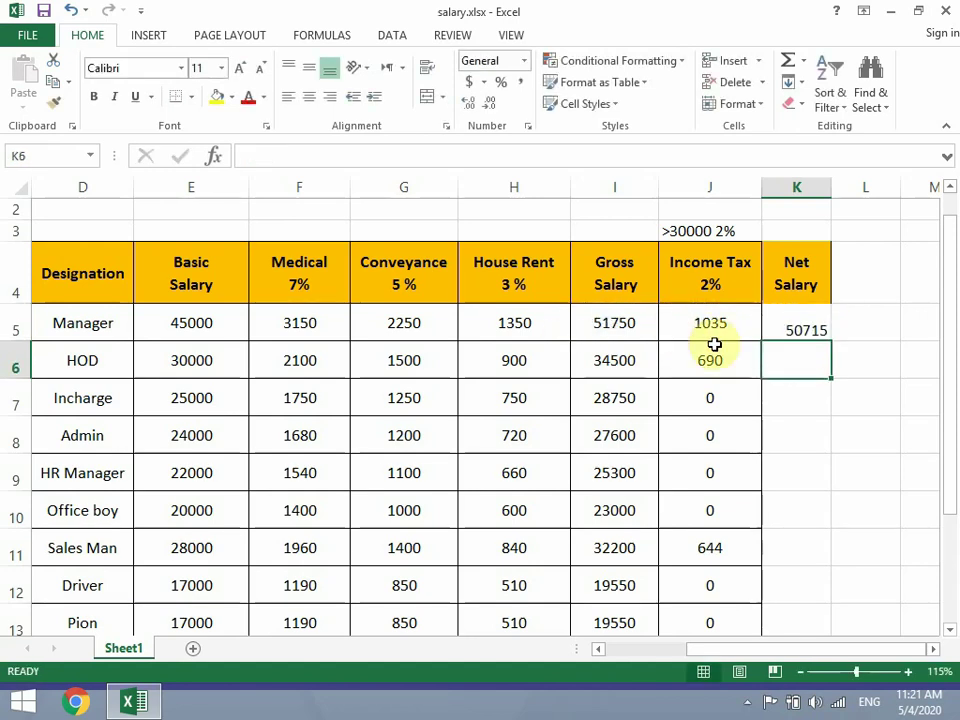
# Step: Widen column K so its heading fits on one line and center the K5 value horizontally and vertically
pyautogui.click(779, 308)
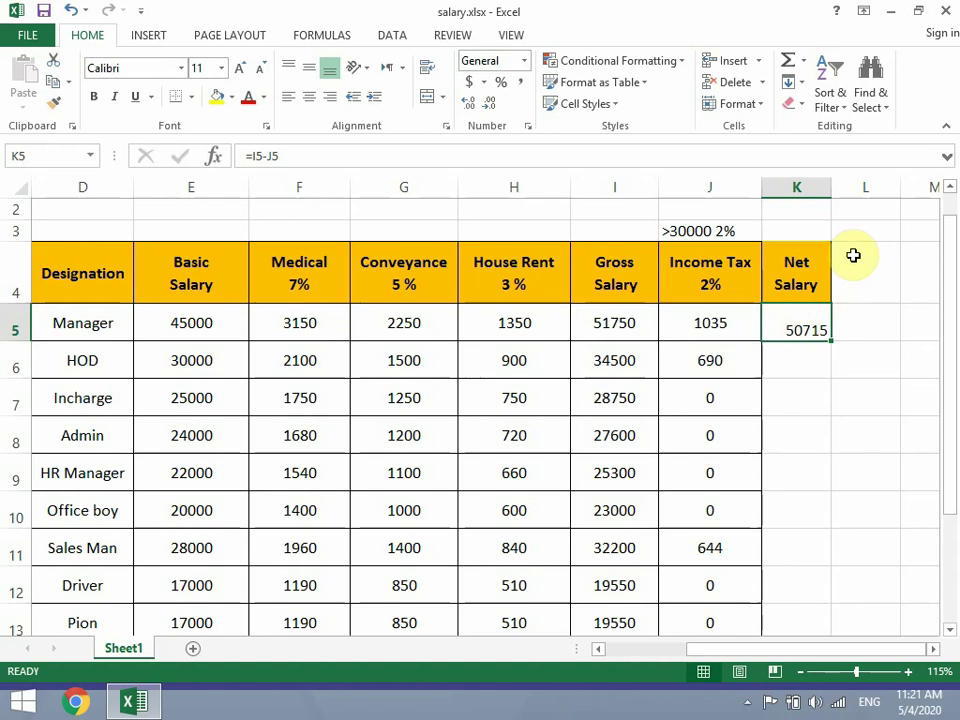
pyautogui.moveTo(831, 185); pyautogui.dragTo(854, 192)
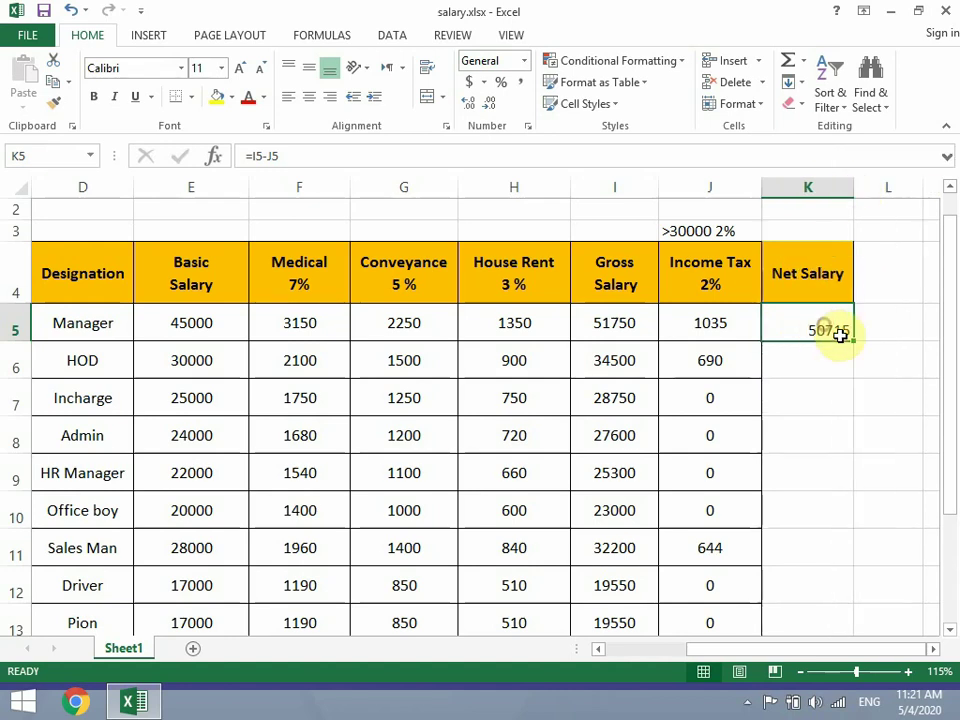
pyautogui.click(309, 96)
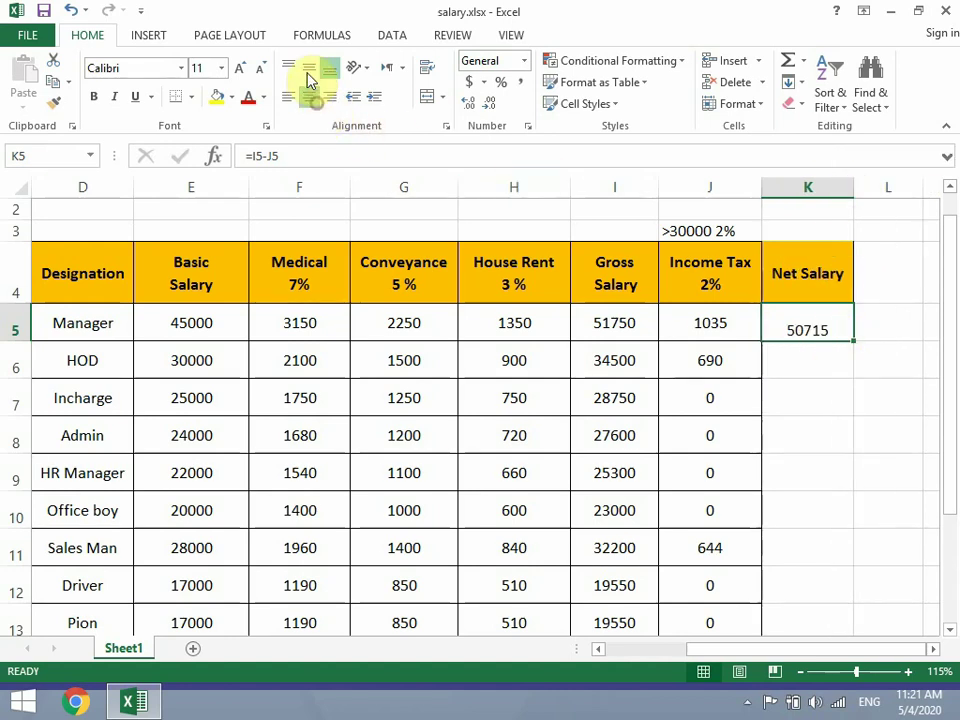
pyautogui.click(309, 67)
# Step: Fill the net salary formula from K5 down through K14
pyautogui.moveTo(855, 339); pyautogui.dragTo(827, 574)
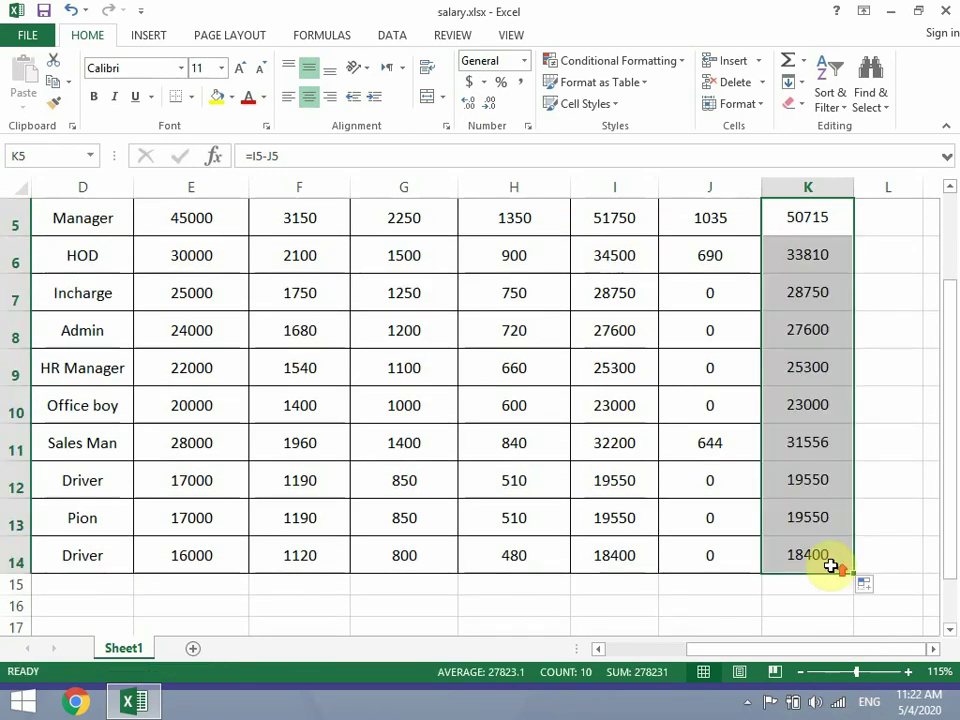
pyautogui.scroll(1, 830, 566)
pyautogui.click(792, 292)
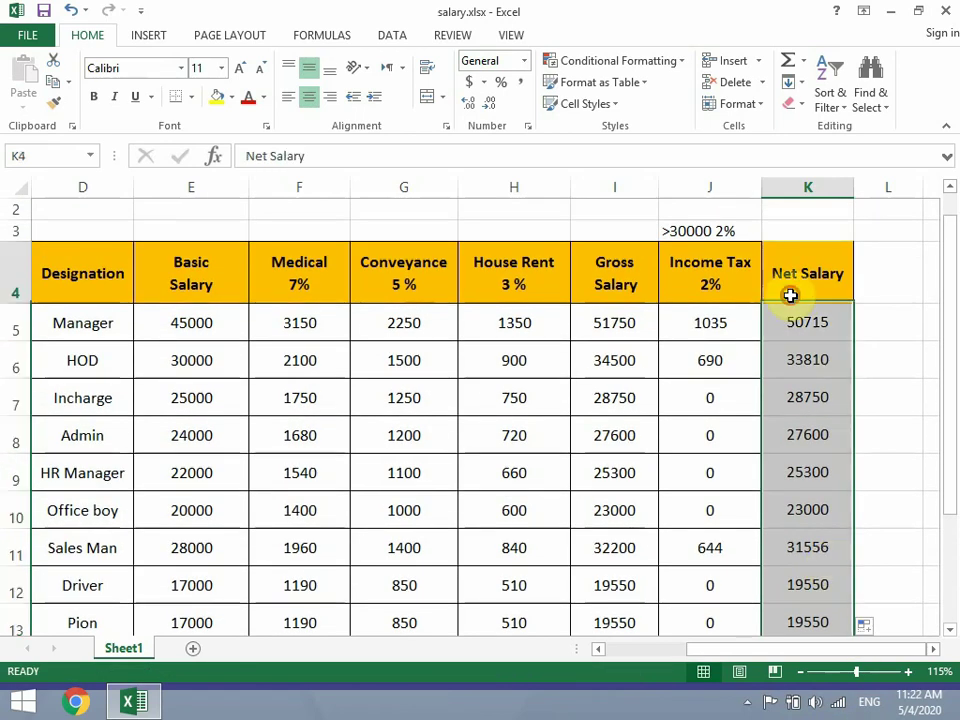
pyautogui.click(881, 278)
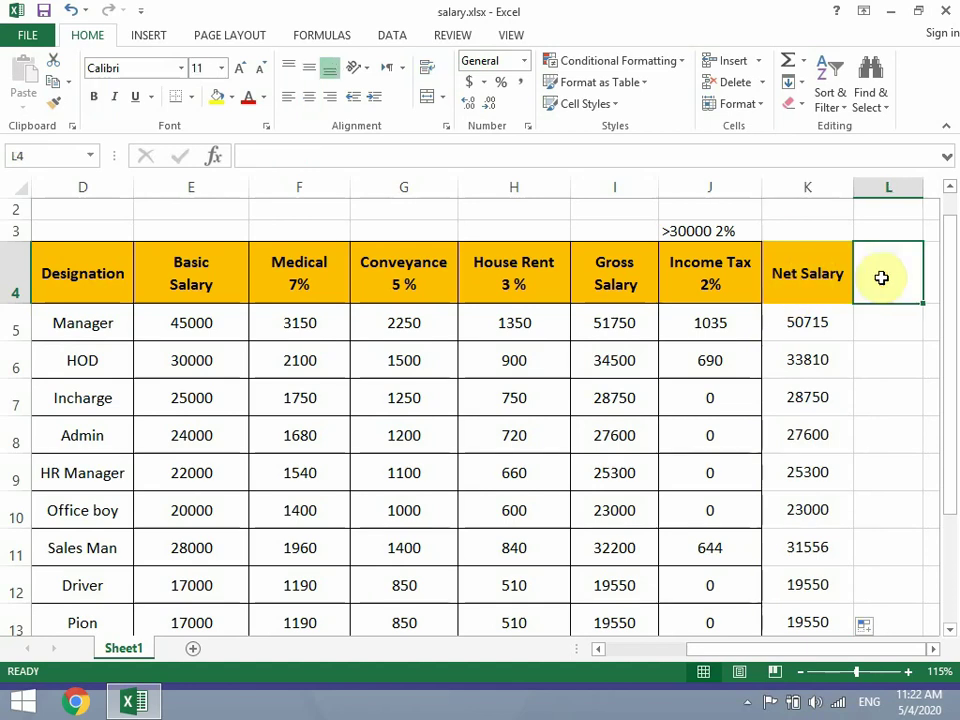
# Step: Apply All Borders to the Net Salary column from K4 to K14
pyautogui.moveTo(825, 274); pyautogui.dragTo(814, 561)
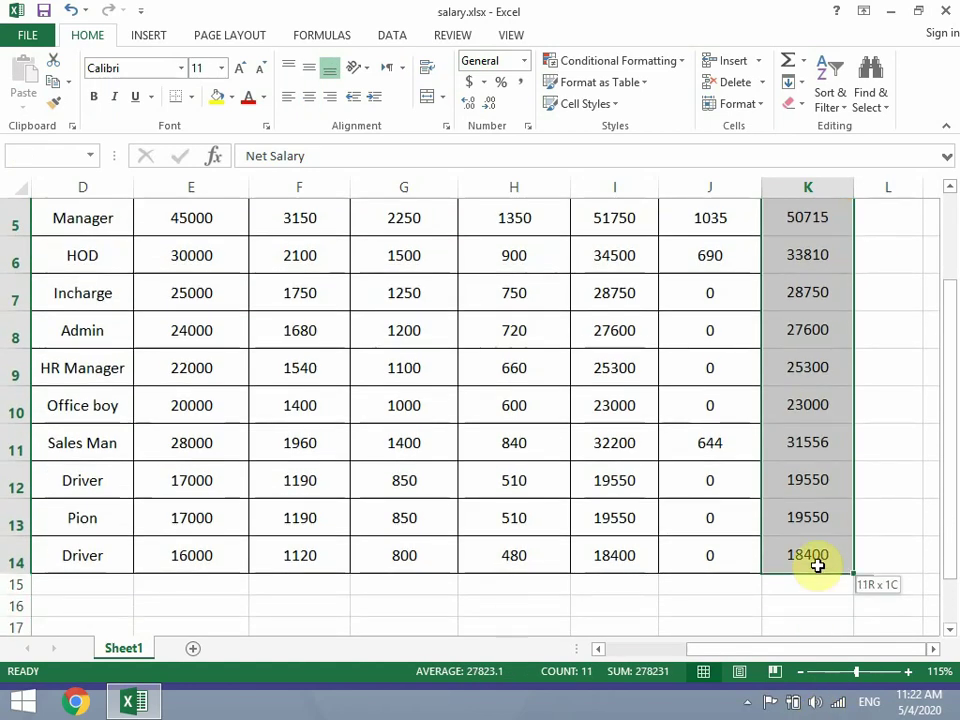
pyautogui.click(191, 99)
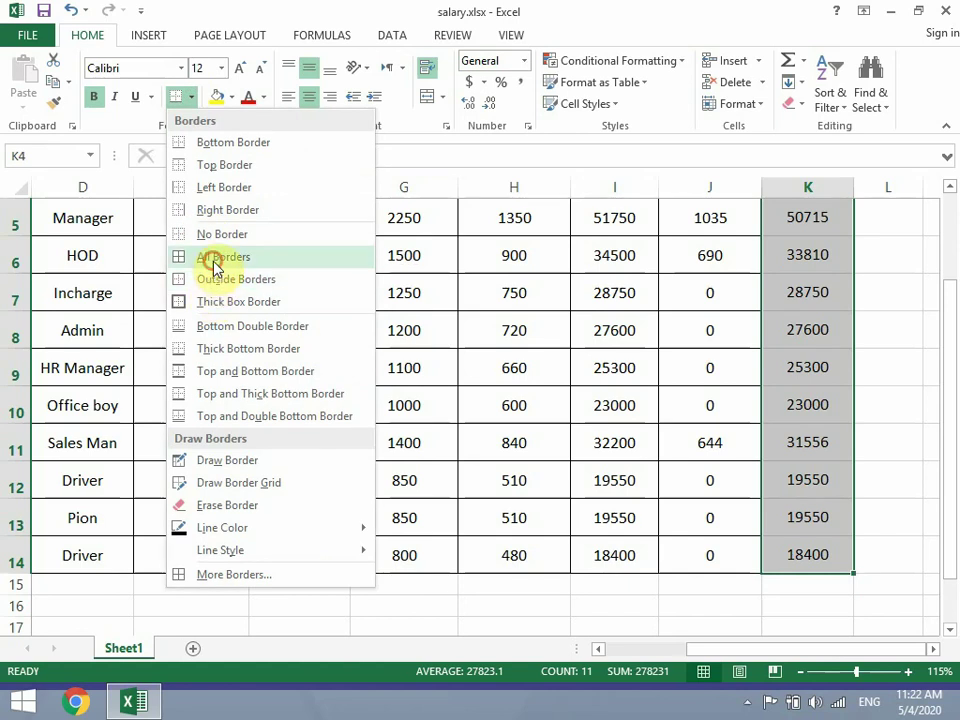
pyautogui.click(222, 257)
pyautogui.scroll(2, 669, 315)
pyautogui.click(669, 315)
# Step: Add the column heading "Per Day" in L4 next to the Net Salary heading
pyautogui.click(867, 318)
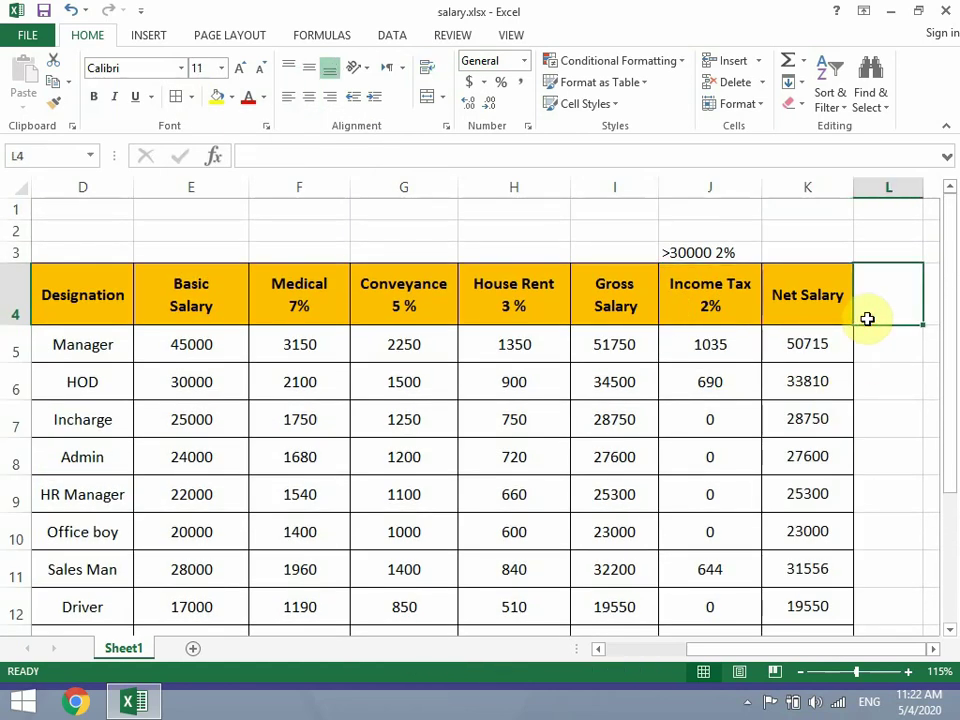
pyautogui.write('Per Day')
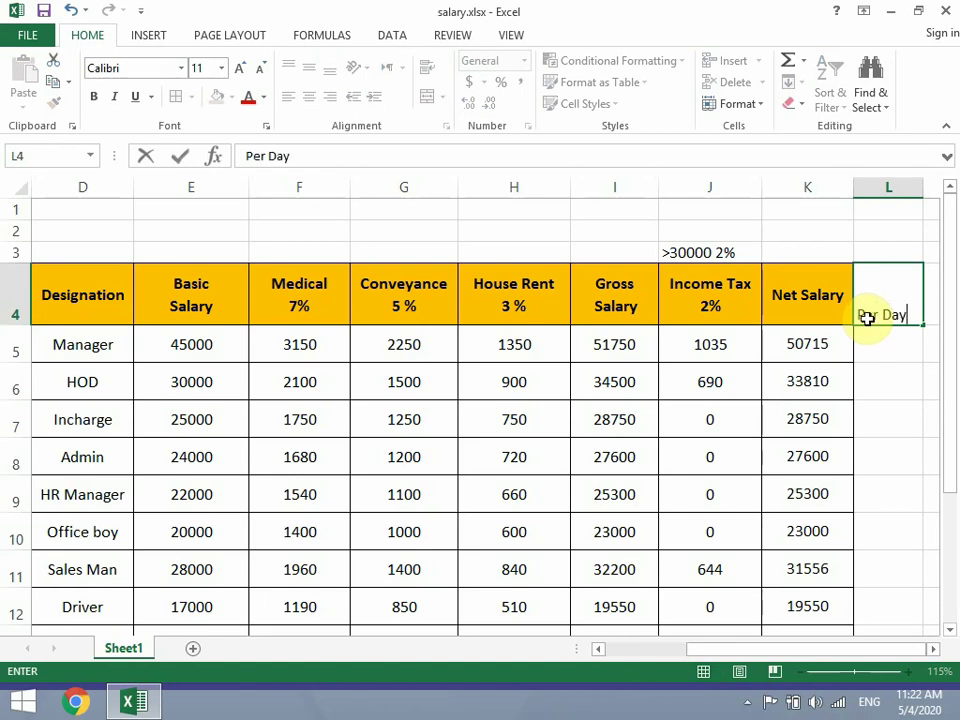
pyautogui.press('Return')
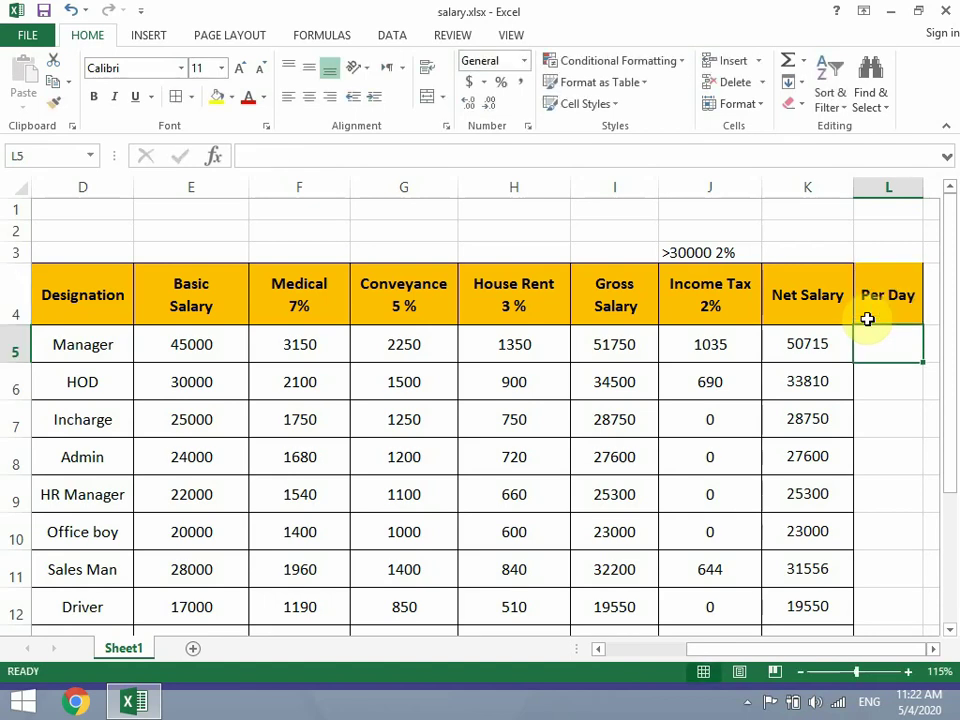
pyautogui.click(869, 306)
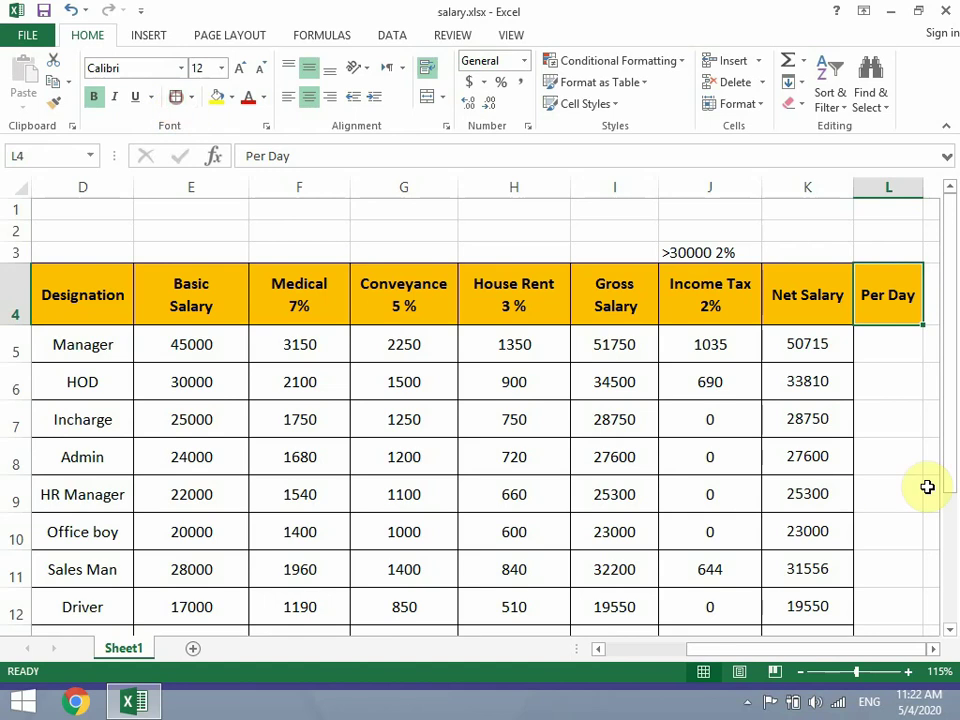
# Step: Calculate the per-day pay in L5 with =E5/30 and fill the formula down through L14
pyautogui.click(878, 356)
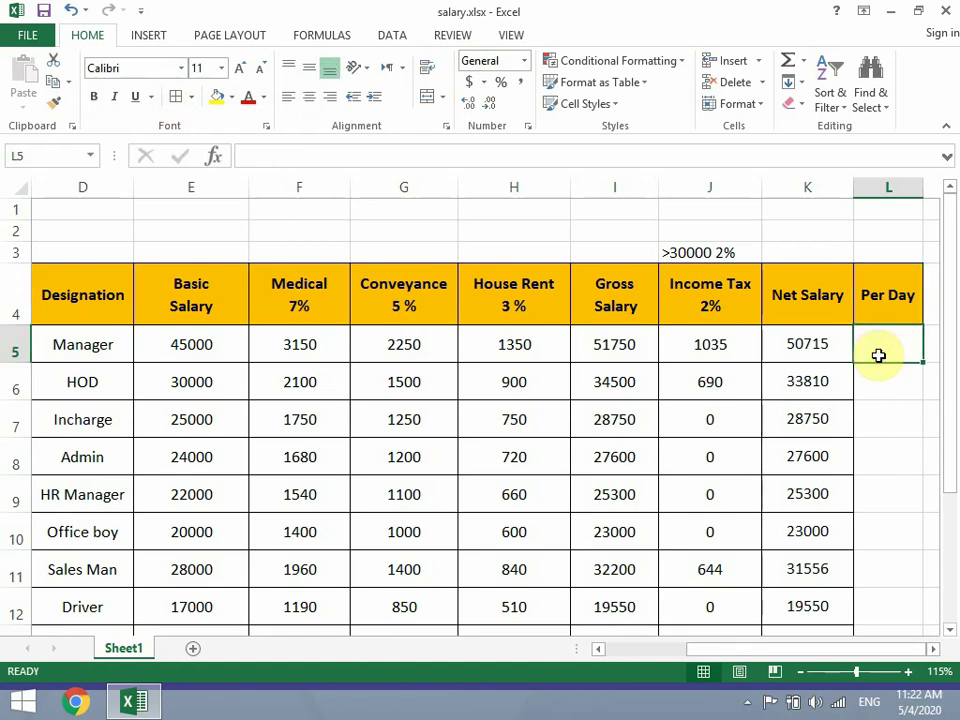
pyautogui.click(192, 340)
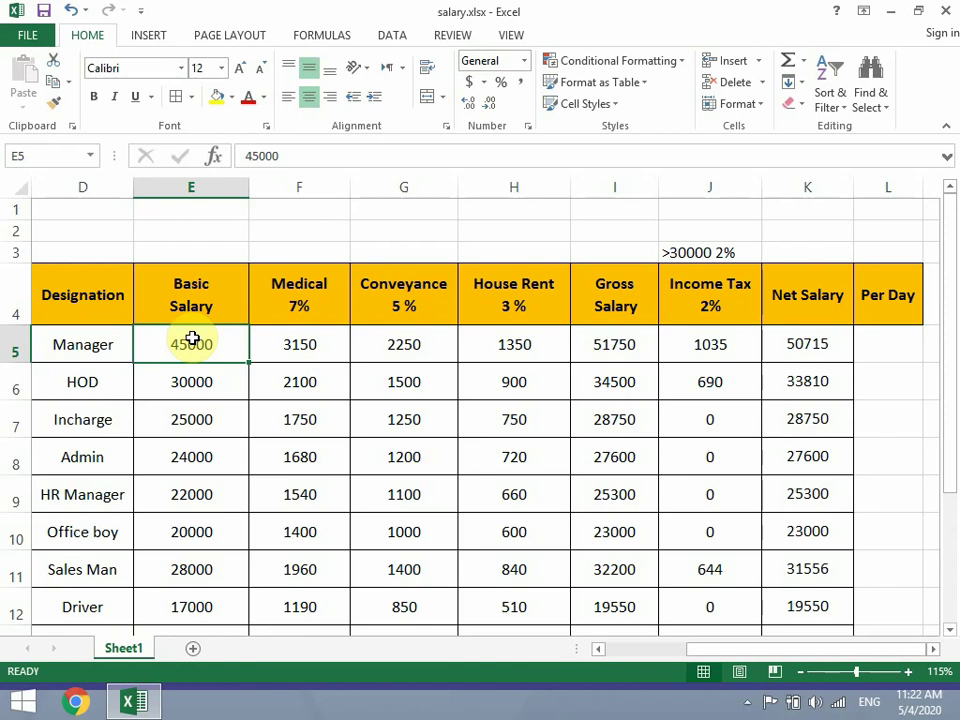
pyautogui.click(878, 340)
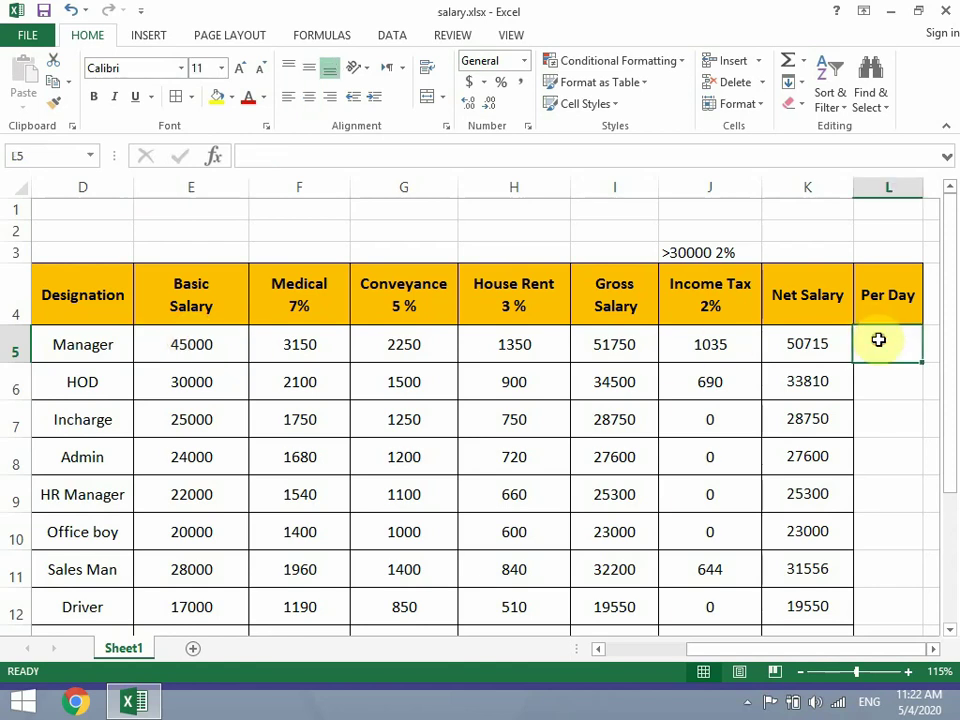
pyautogui.write('=')
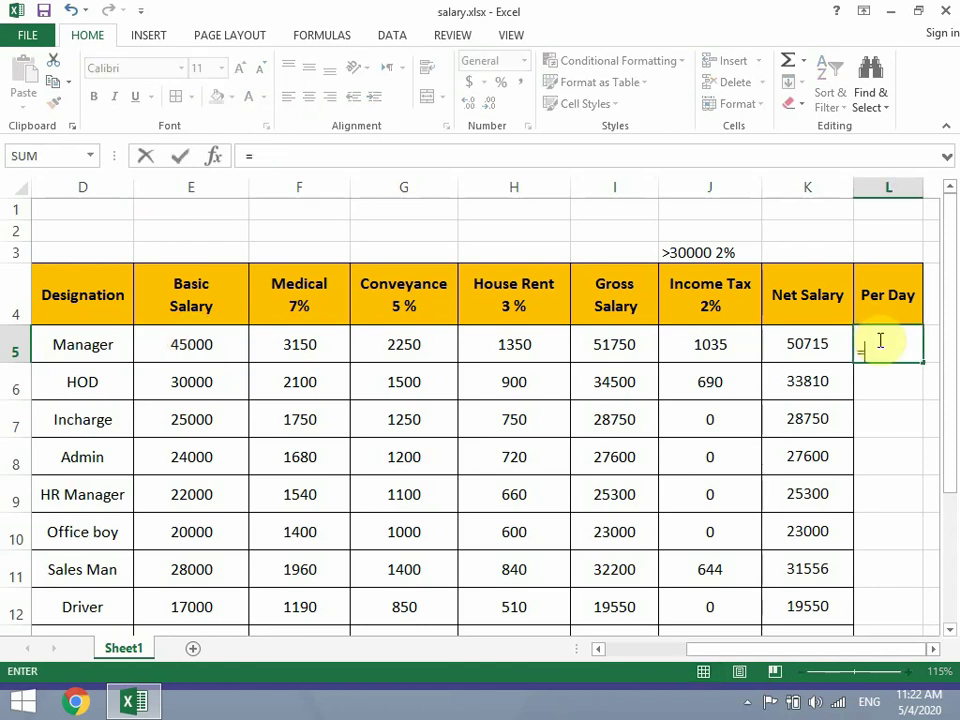
pyautogui.click(182, 337)
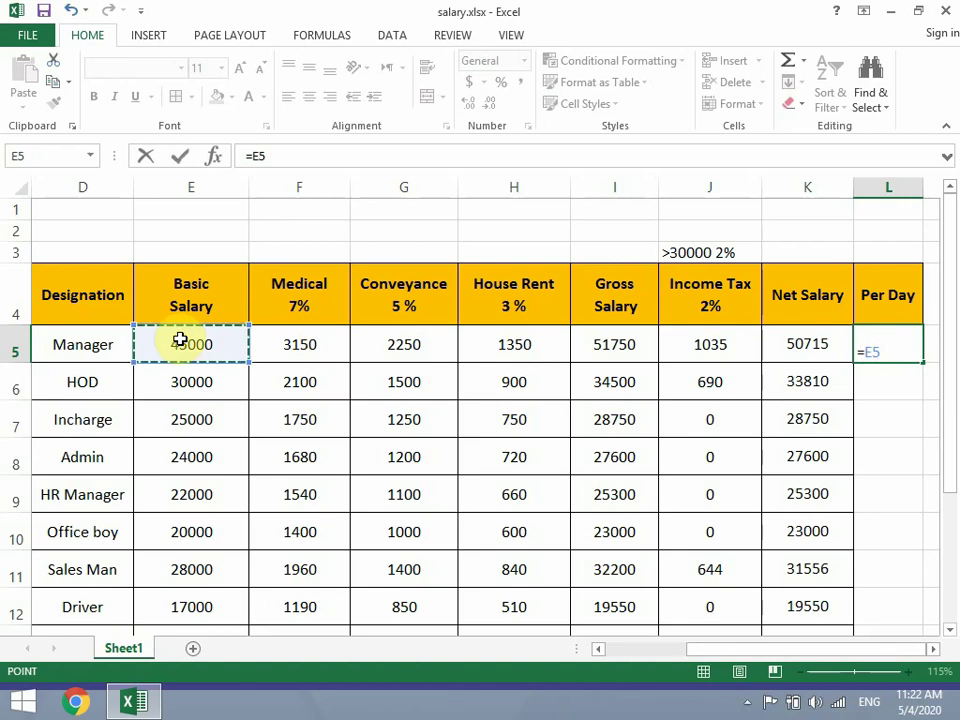
pyautogui.write('/')
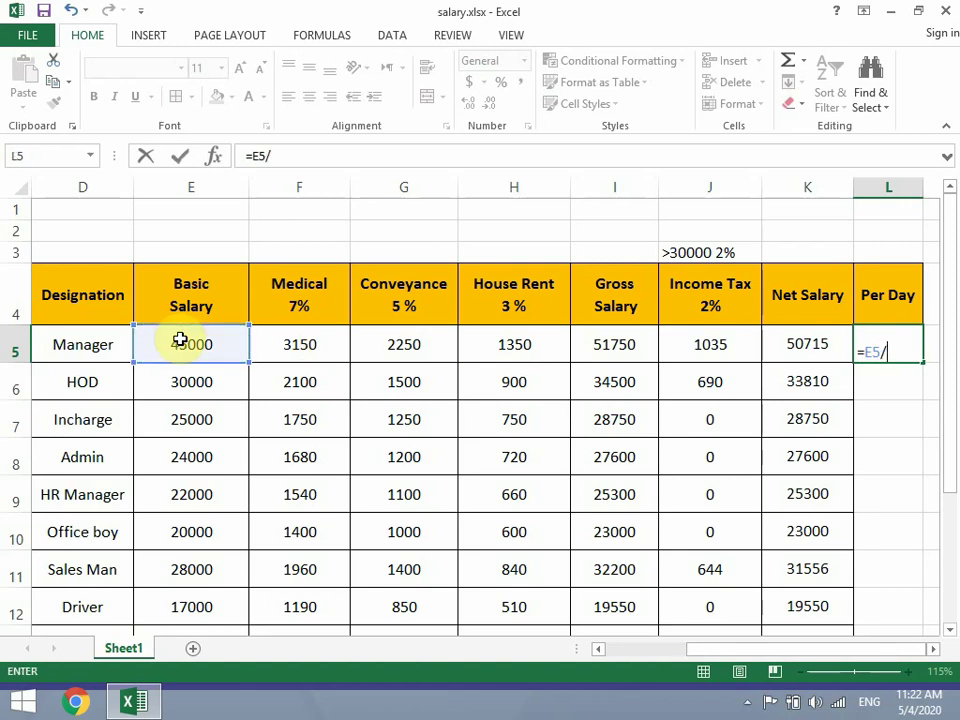
pyautogui.write('30')
pyautogui.press('Return')
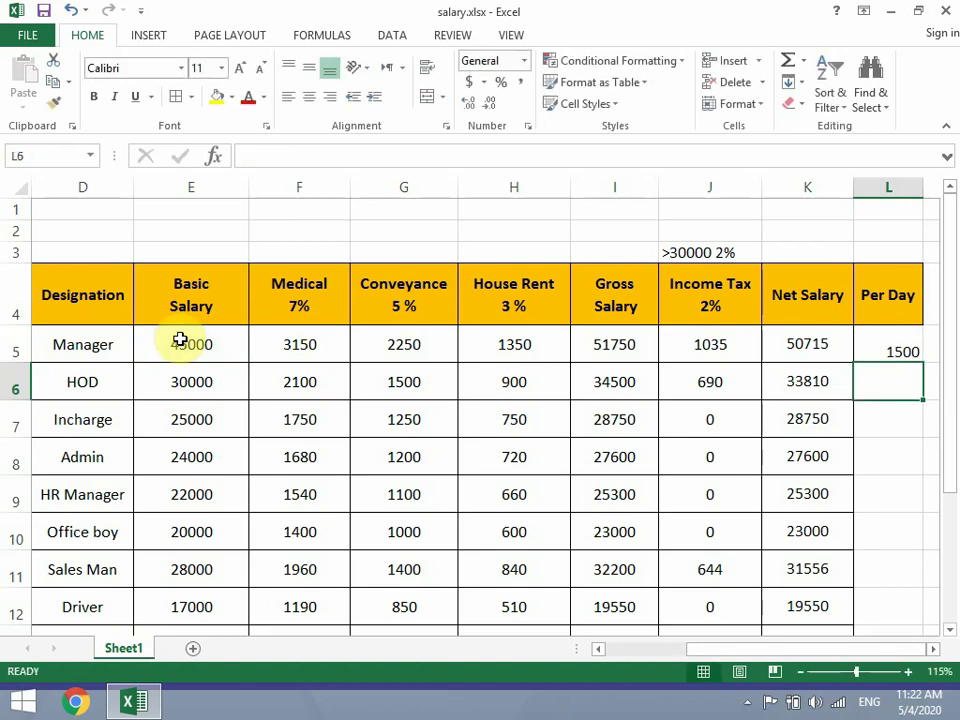
pyautogui.press('Up')
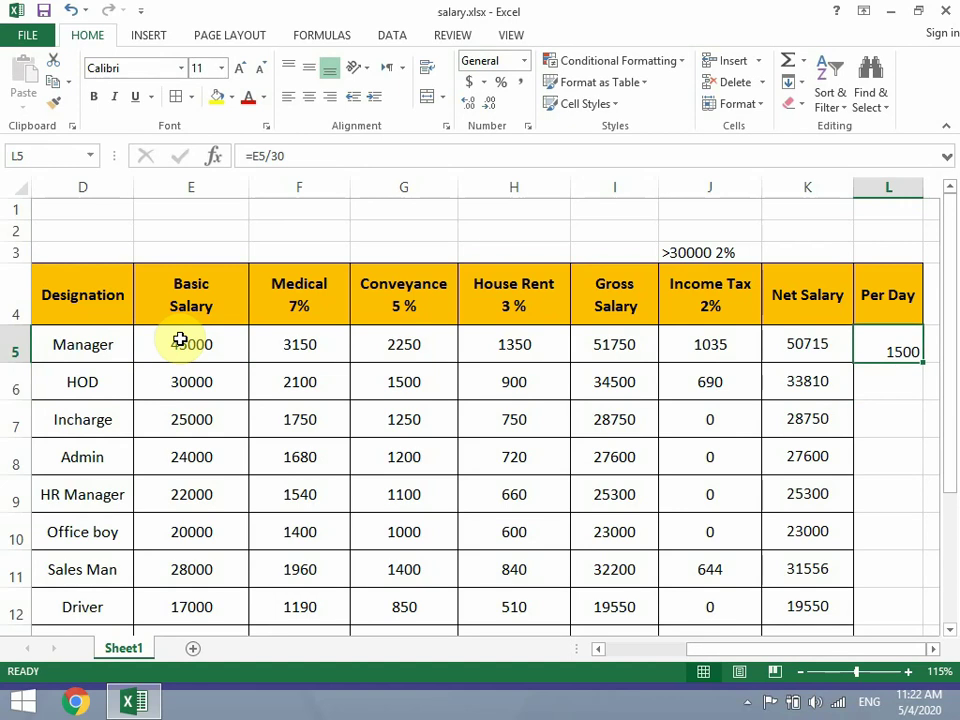
pyautogui.moveTo(922, 366); pyautogui.dragTo(911, 570)
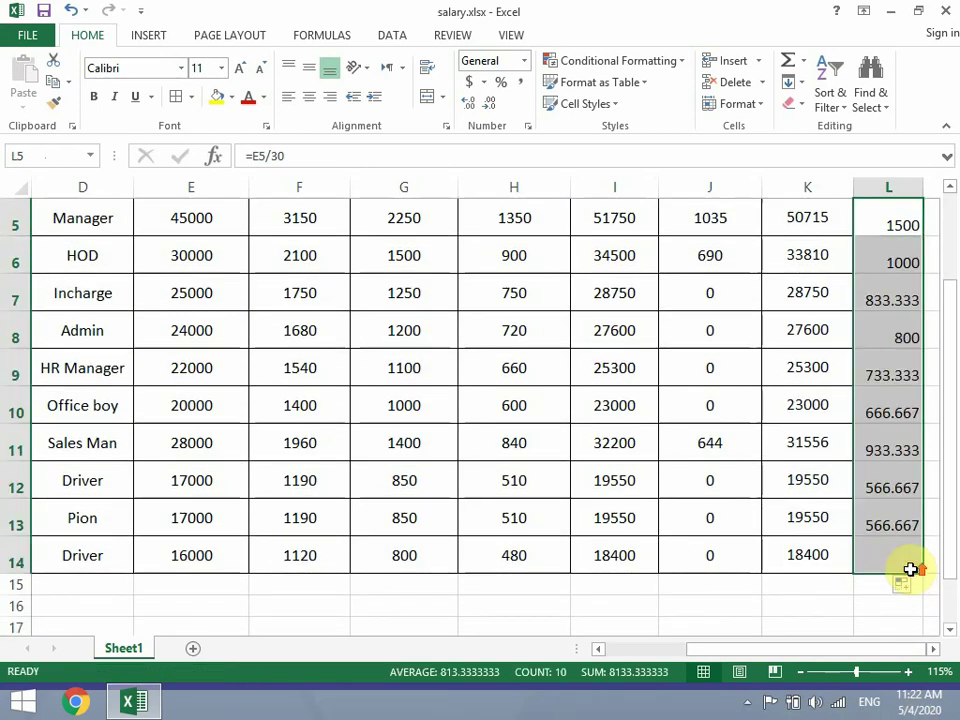
# Step: Center the Per Day values in L5:L14 horizontally and vertically
pyautogui.scroll(1, 906, 568)
pyautogui.click(311, 97)
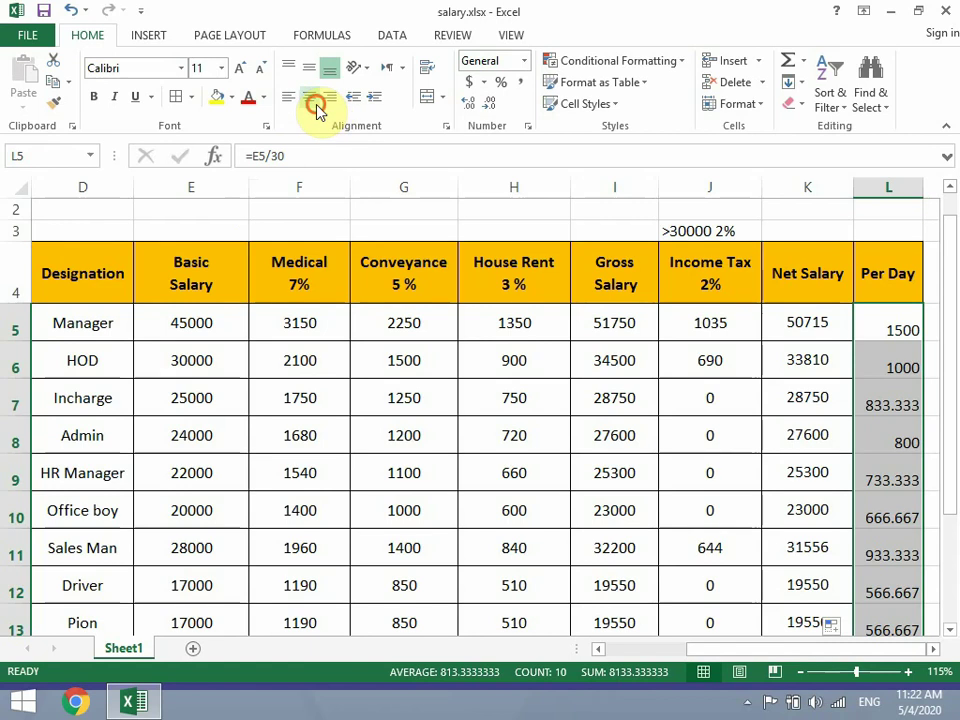
pyautogui.click(310, 70)
pyautogui.click(836, 399)
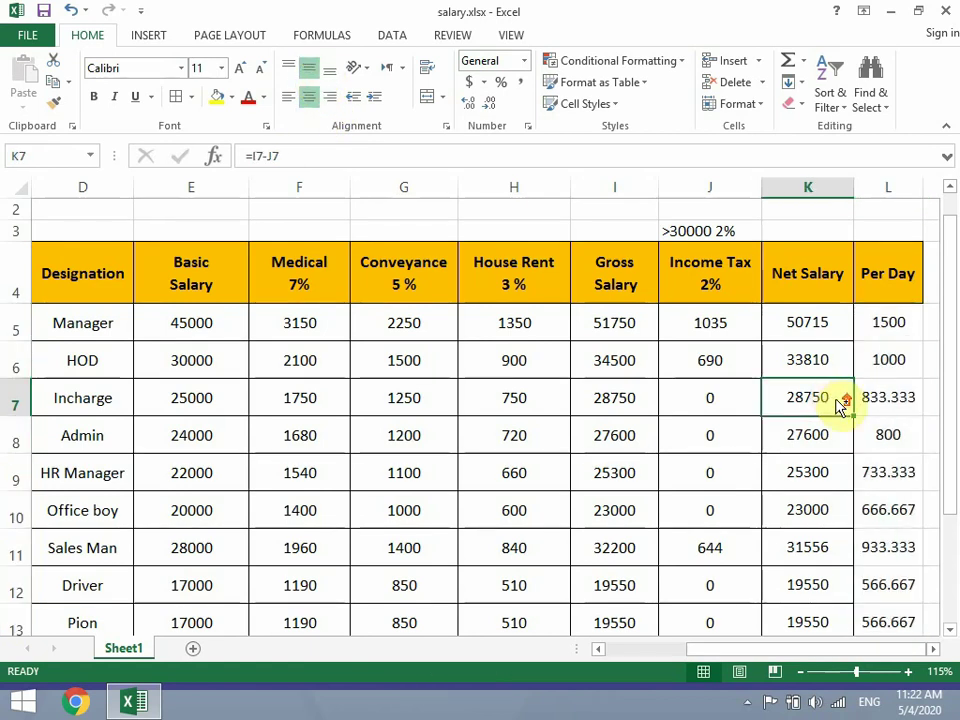
# Step: Reduce the Per Day values in L5:L14 to whole numbers without decimal places
pyautogui.keyDown('ctrl'); pyautogui.scroll(3, 840, 405); pyautogui.keyUp('ctrl')
pyautogui.scroll(1, 840, 456)
pyautogui.scroll(-1, 849, 465)
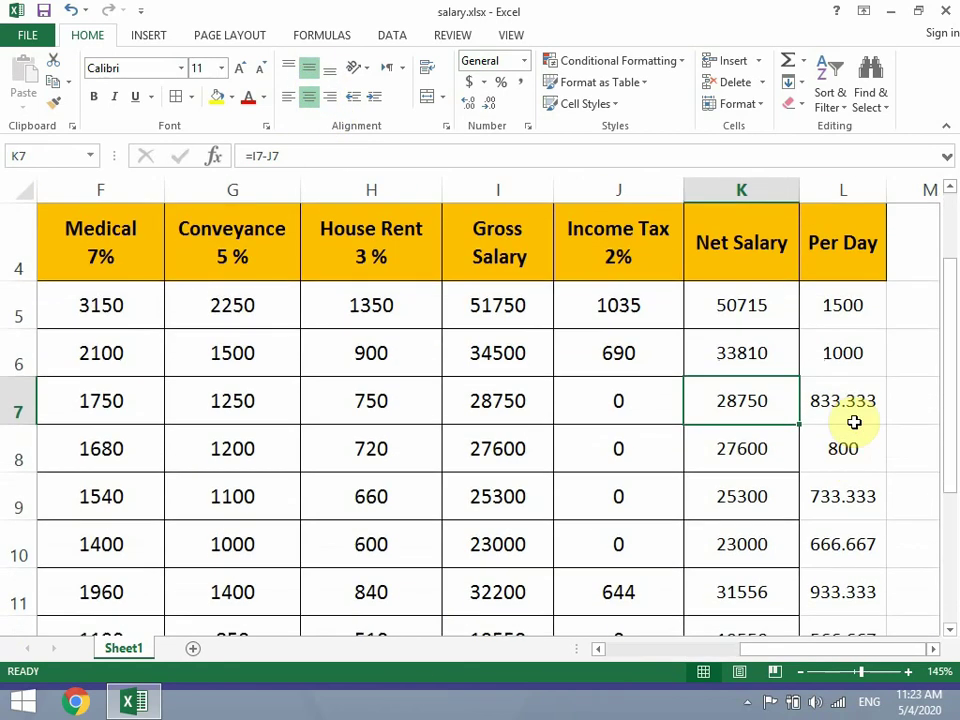
pyautogui.click(857, 426)
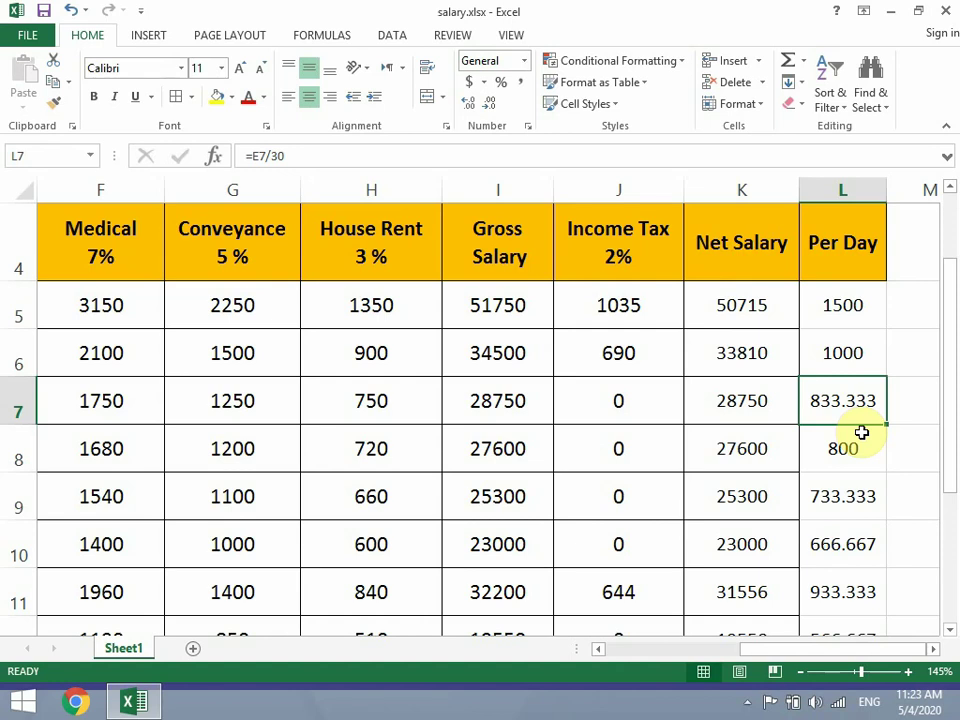
pyautogui.click(831, 450)
pyautogui.click(831, 401)
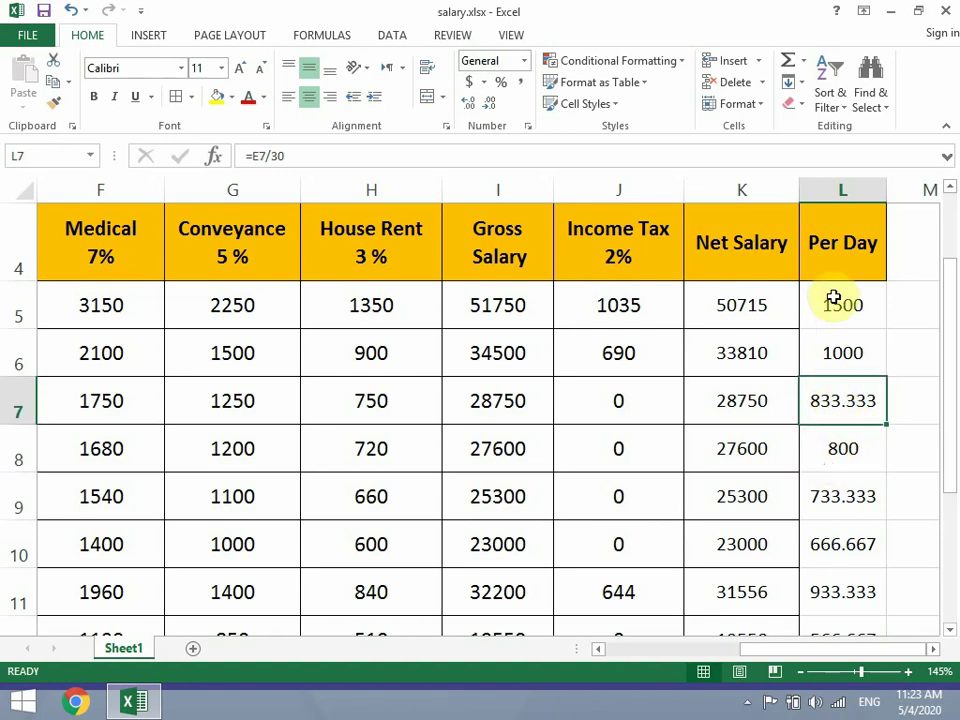
pyautogui.moveTo(833, 298); pyautogui.dragTo(843, 568)
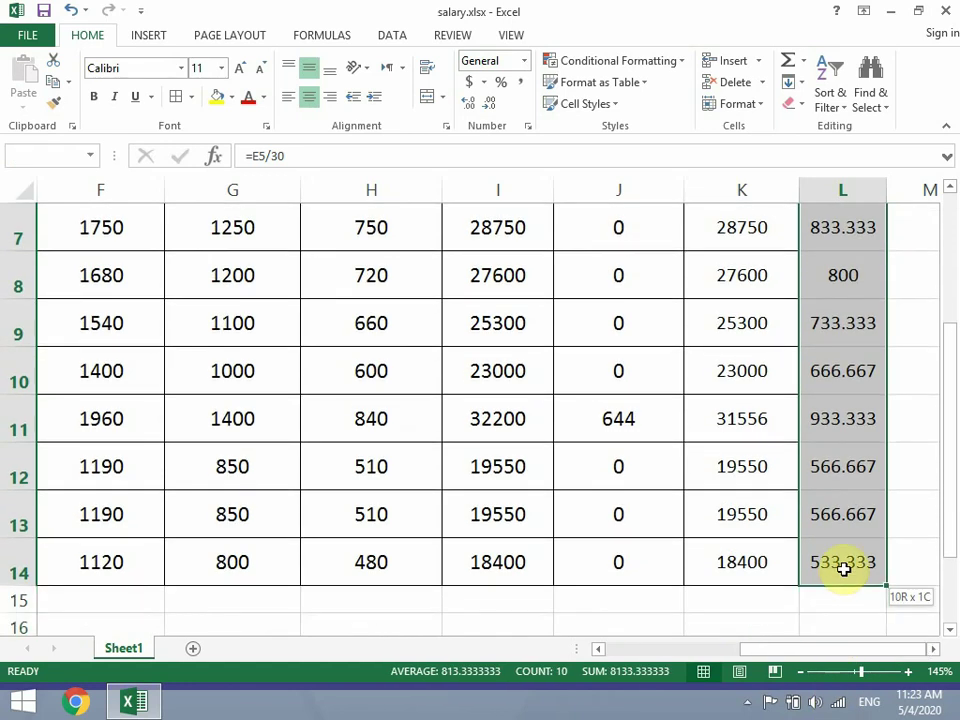
pyautogui.scroll(2, 760, 420)
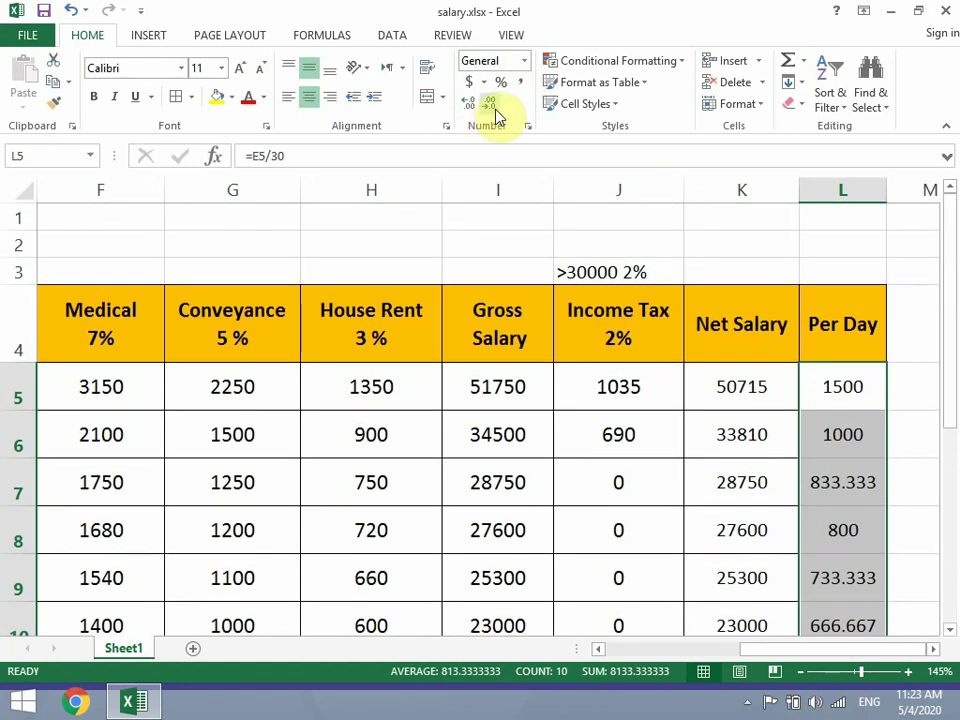
pyautogui.click(496, 115)
pyautogui.click(496, 115)
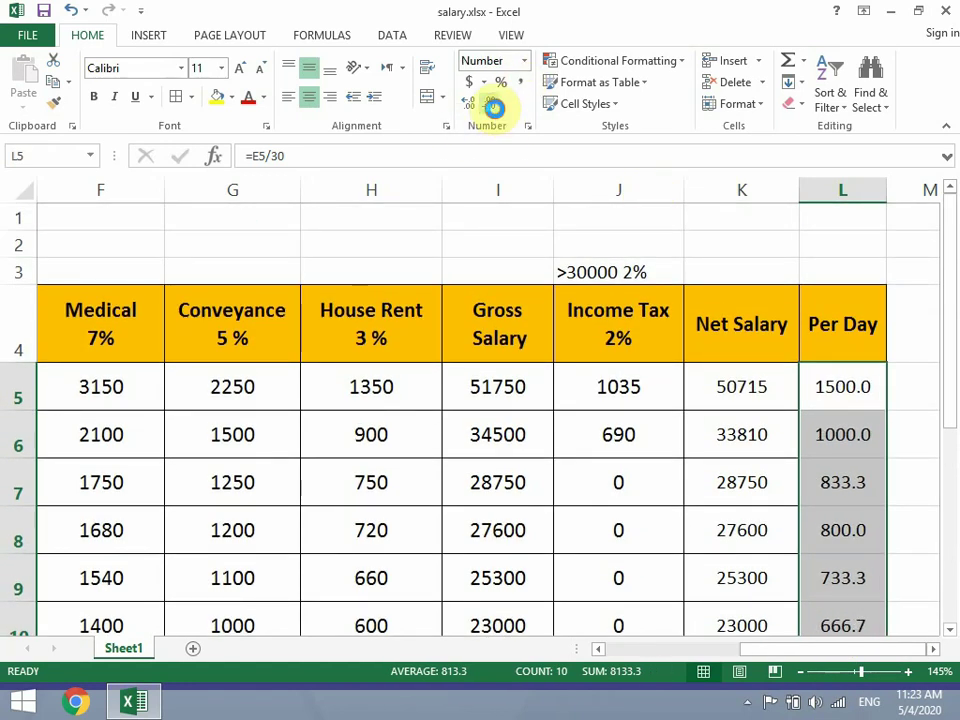
pyautogui.click(496, 115)
# Step: Increase the Per Day values to three decimal places and reduce them back to whole numbers
pyautogui.click(471, 112)
pyautogui.click(471, 112)
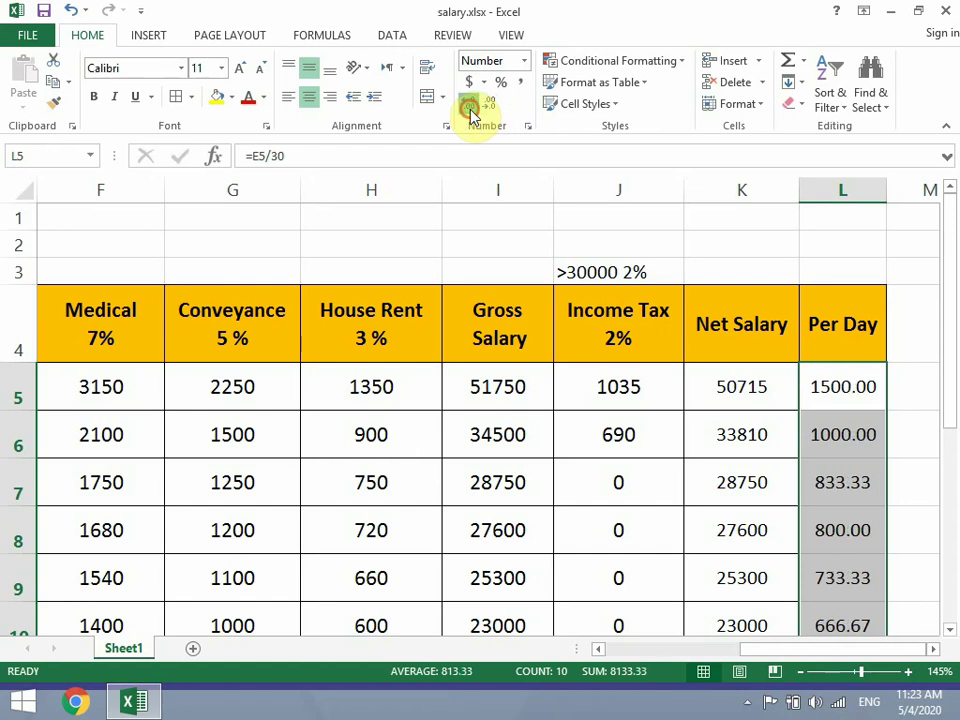
pyautogui.click(471, 112)
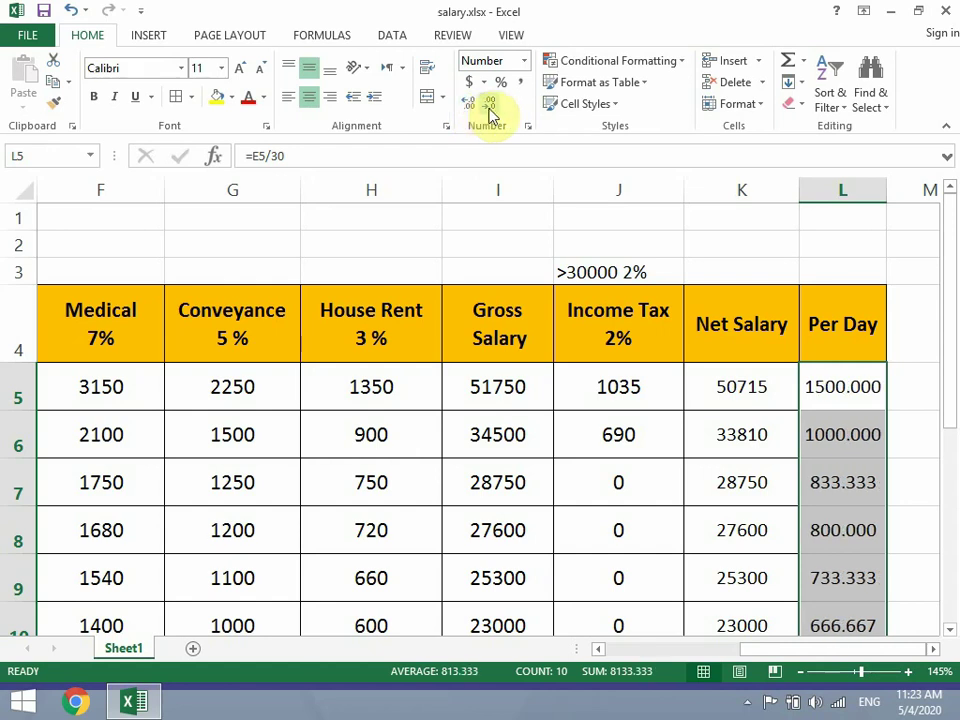
pyautogui.click(489, 110)
pyautogui.click(489, 110)
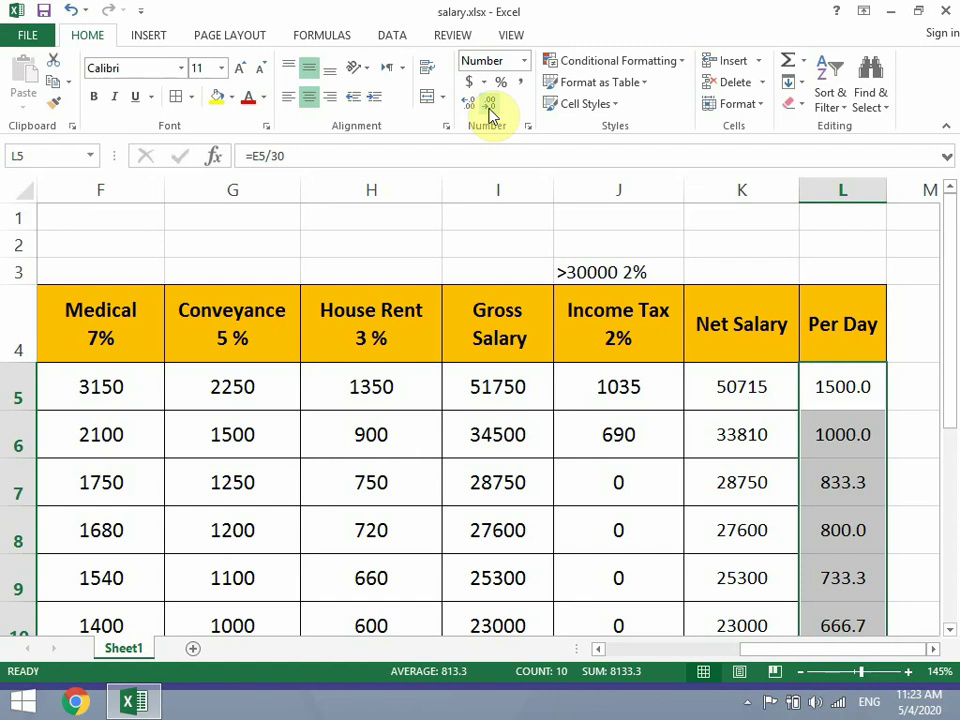
pyautogui.click(489, 110)
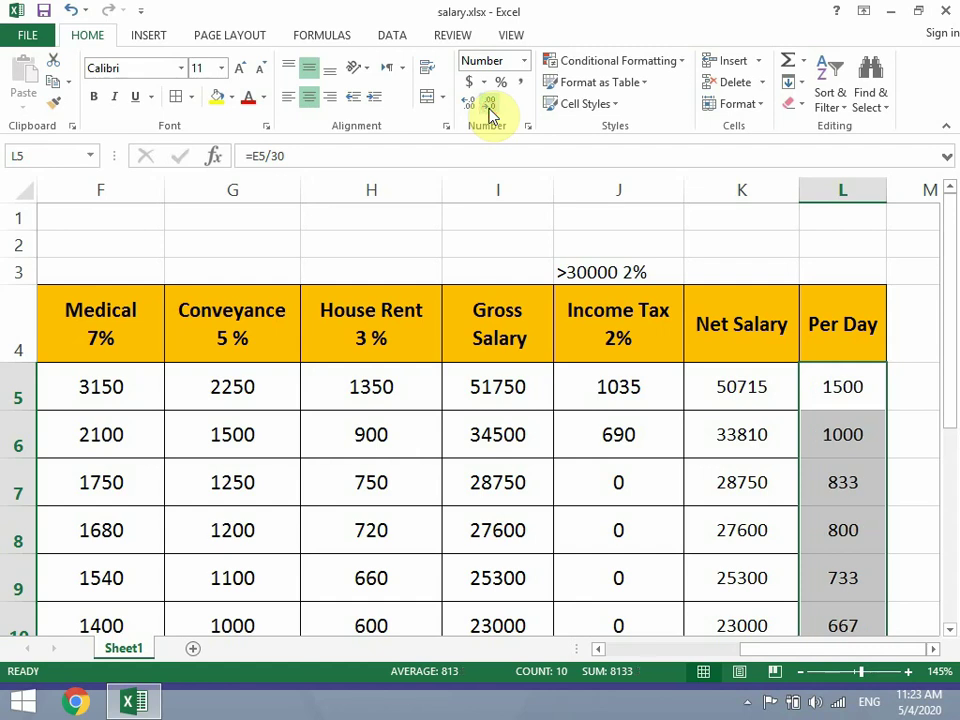
# Step: Apply All Borders to the Per Day column from L4 to L14
pyautogui.click(830, 388)
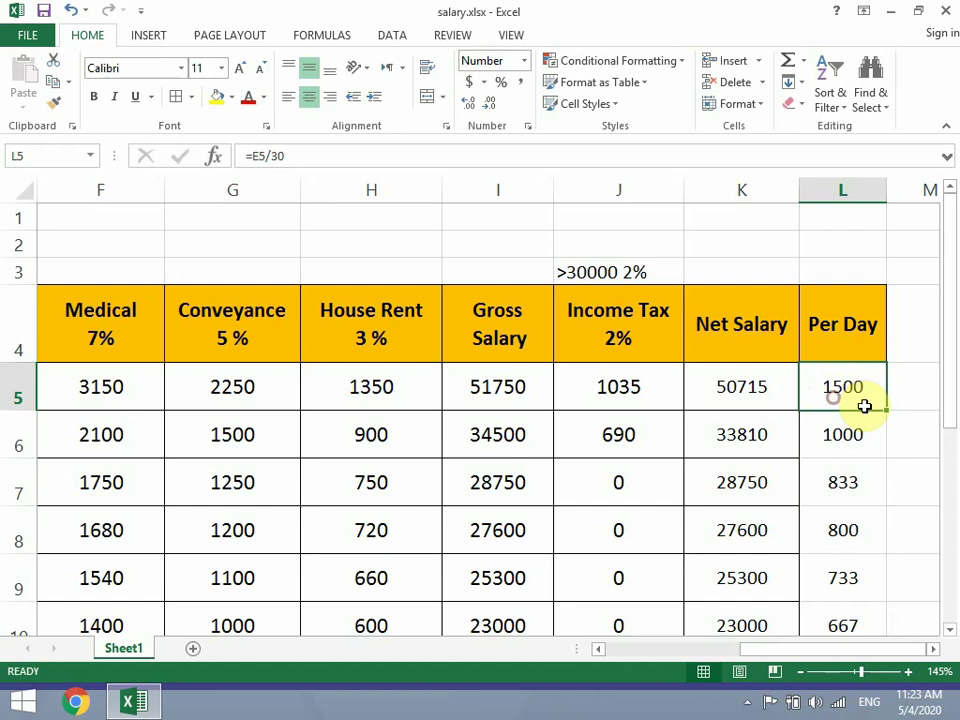
pyautogui.click(889, 347)
pyautogui.press('Right')
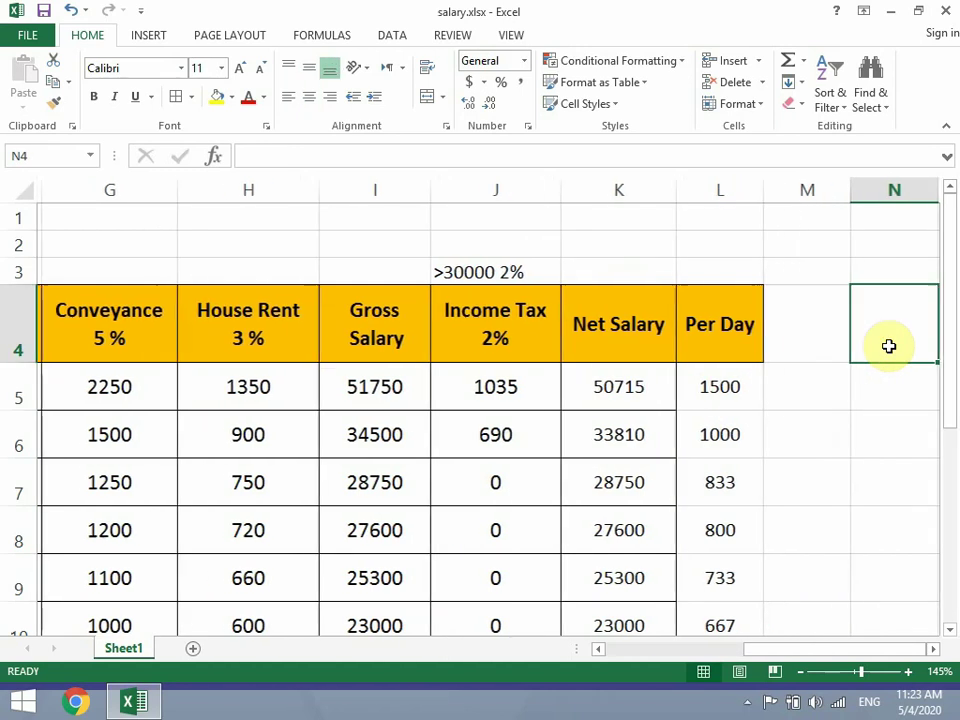
pyautogui.press('Left')
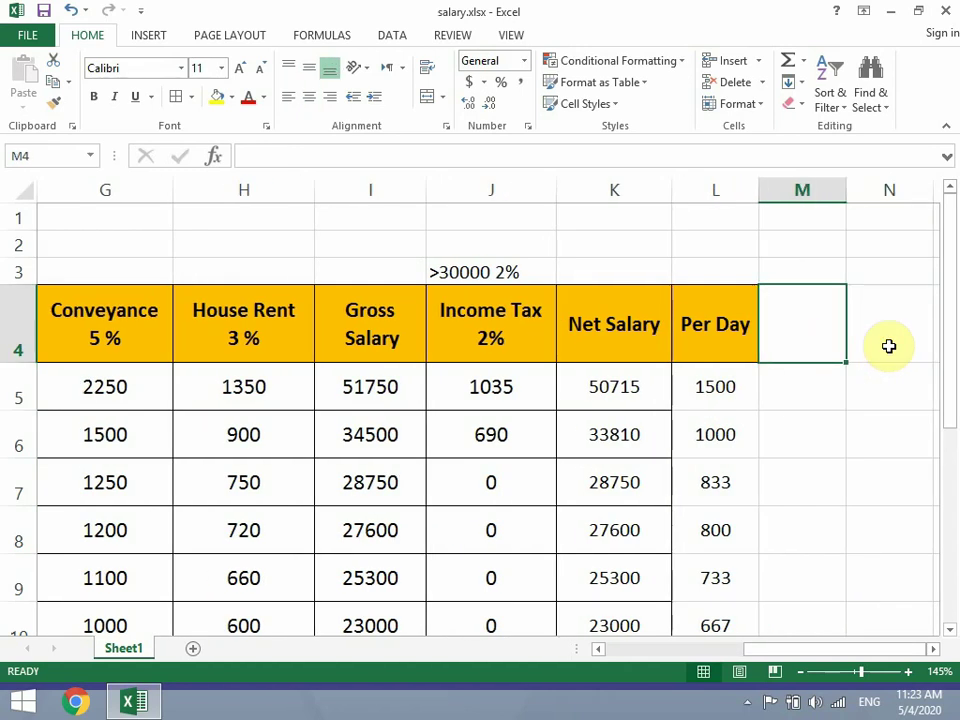
pyautogui.moveTo(728, 336); pyautogui.dragTo(722, 572)
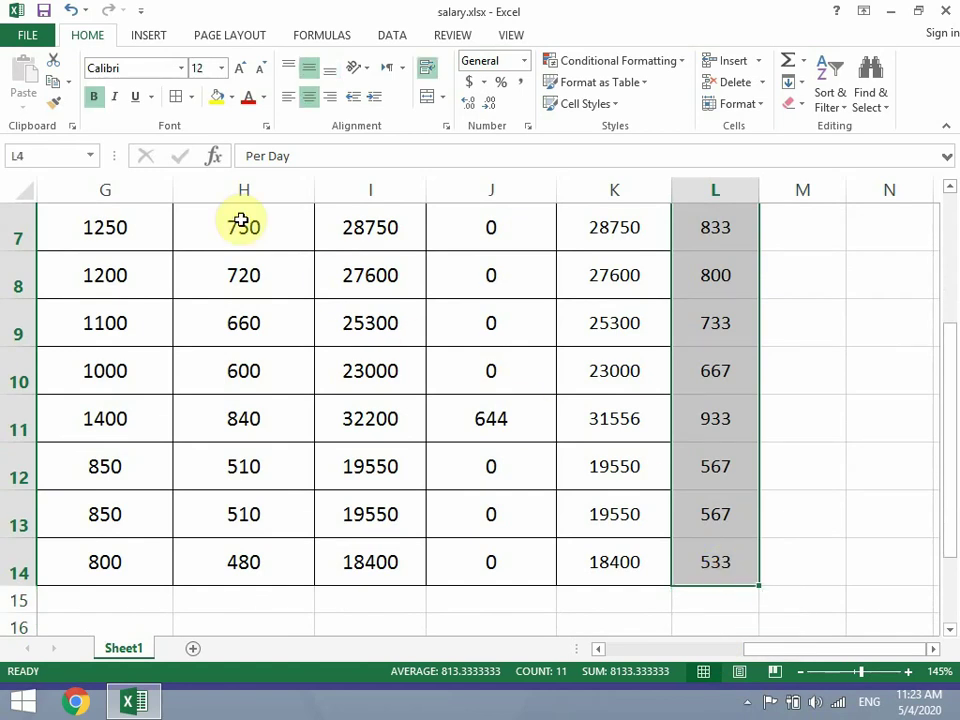
pyautogui.scroll(2, 664, 339)
# Step: Add the column heading "Per Hour" in M4 next to the Per Day heading
pyautogui.click(771, 332)
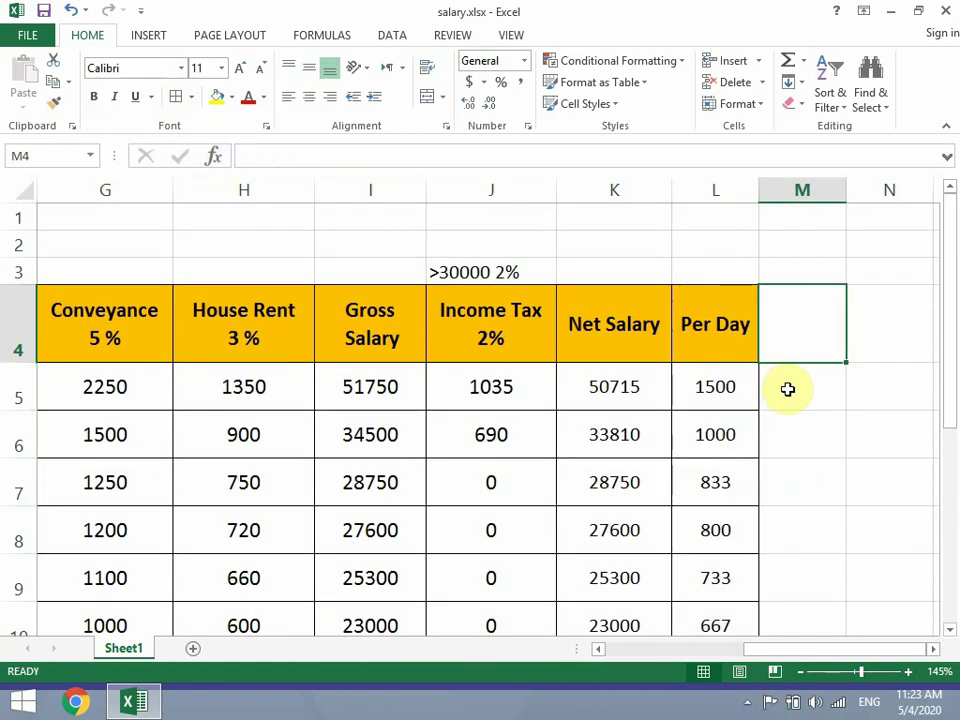
pyautogui.write('Per')
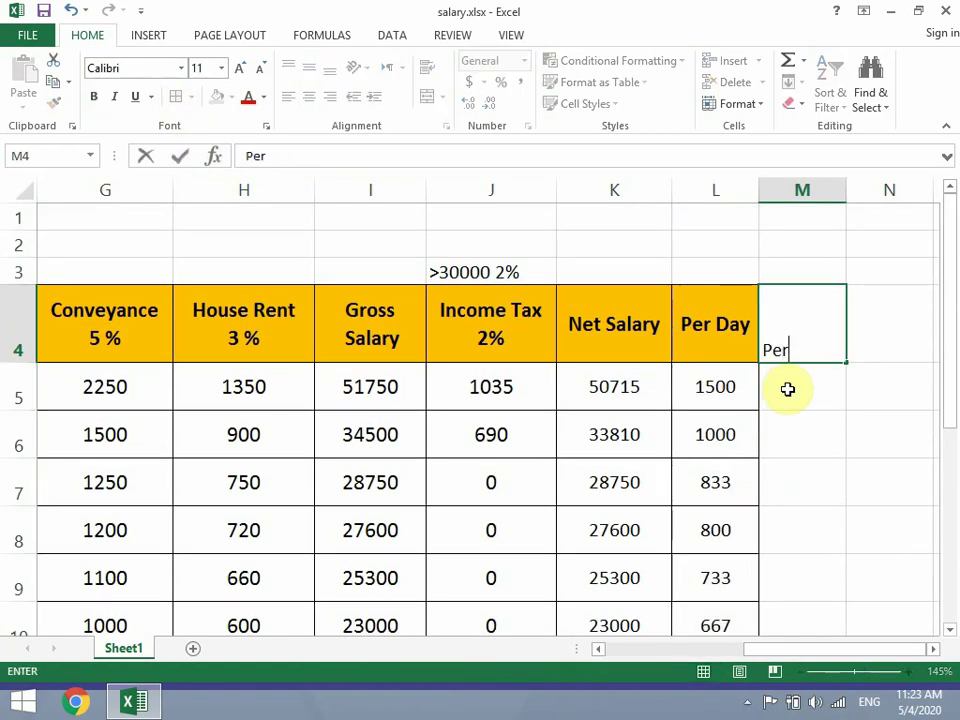
pyautogui.write(' Hour')
pyautogui.press('Return')
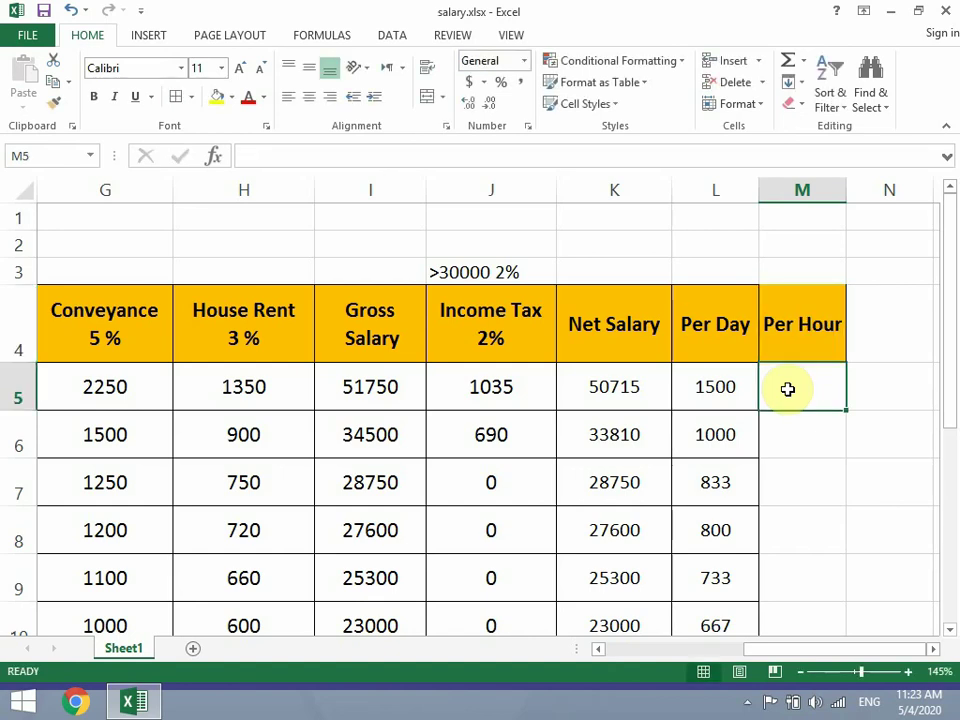
# Step: Calculate the hourly pay in M5 with =L5/8 and fill the formula down through M14
pyautogui.write('=')
pyautogui.click(740, 390)
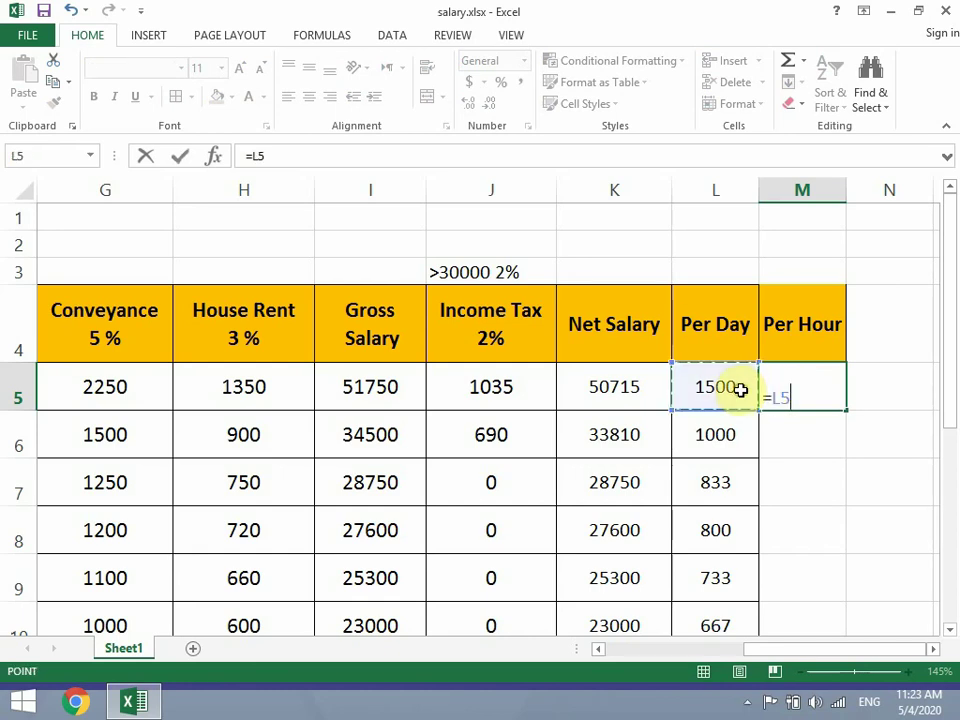
pyautogui.write('/8')
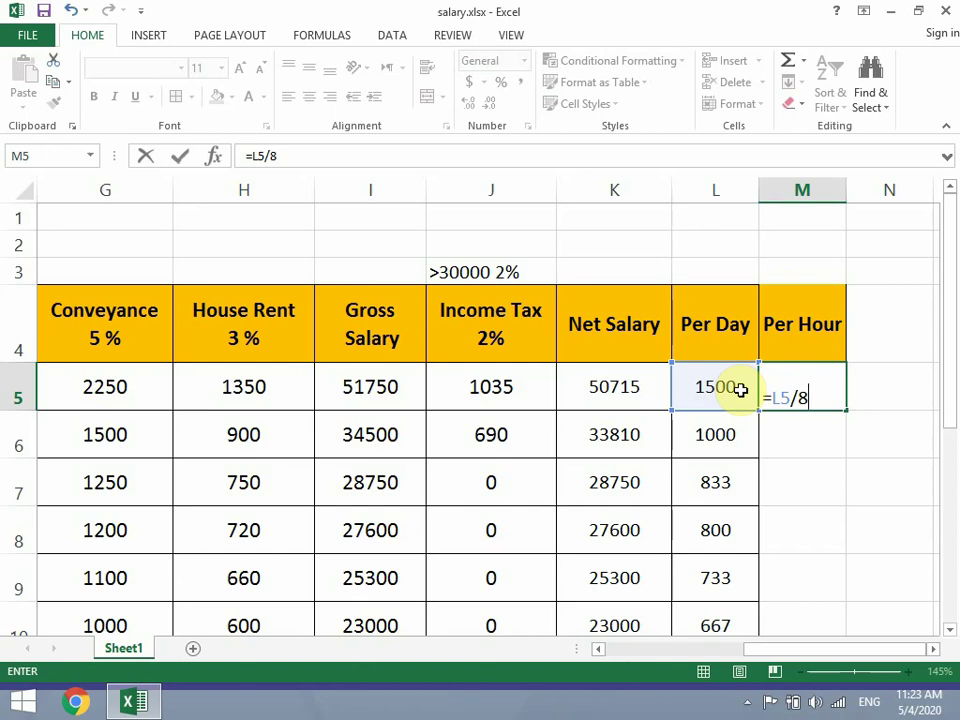
pyautogui.press('Return')
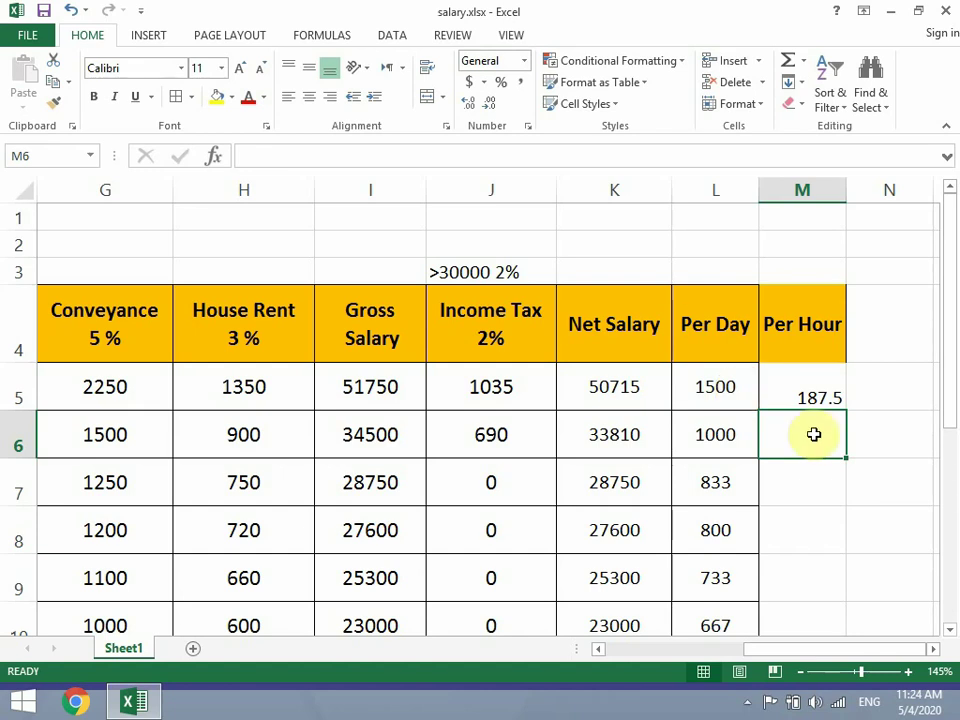
pyautogui.click(803, 395)
pyautogui.moveTo(846, 410); pyautogui.dragTo(836, 590)
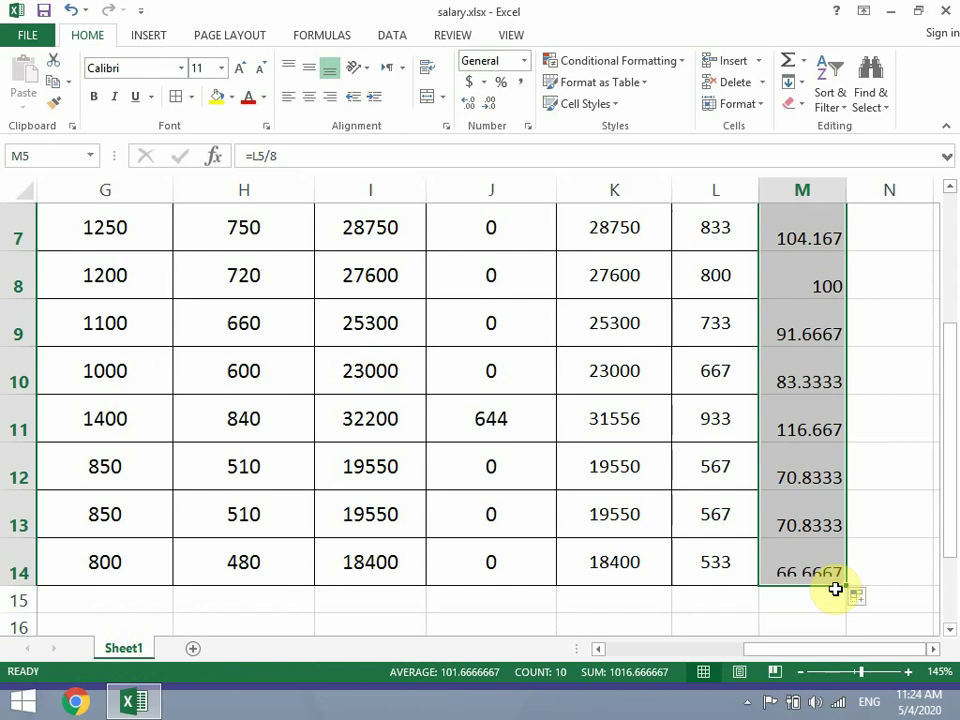
# Step: Center the Per Hour values in M5:M14 both ways and show them without decimal places
pyautogui.scroll(2, 790, 560)
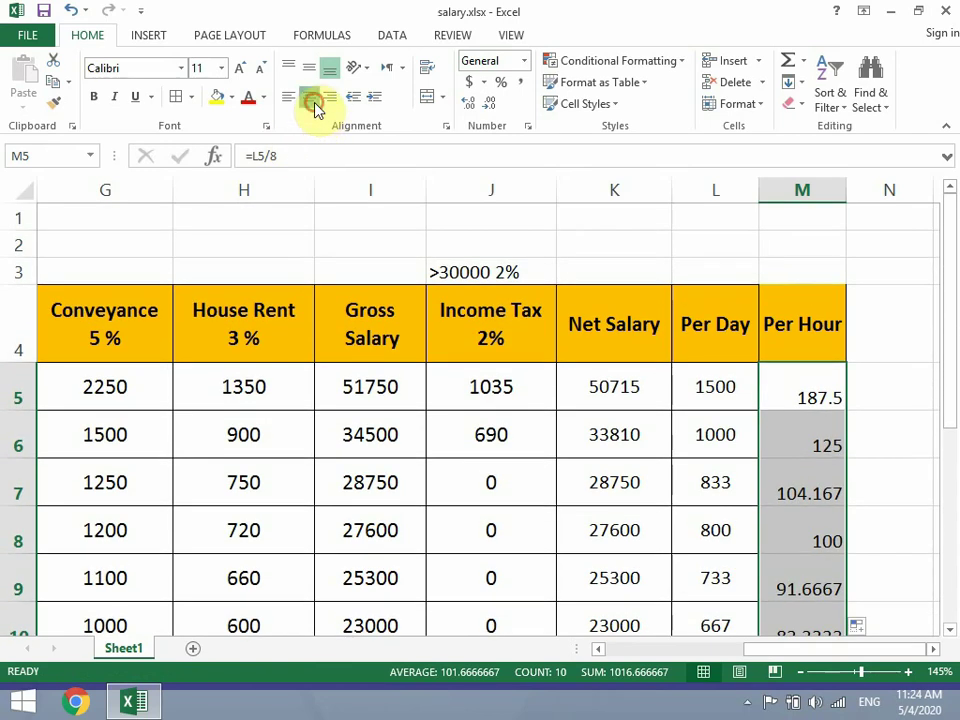
pyautogui.click(314, 76)
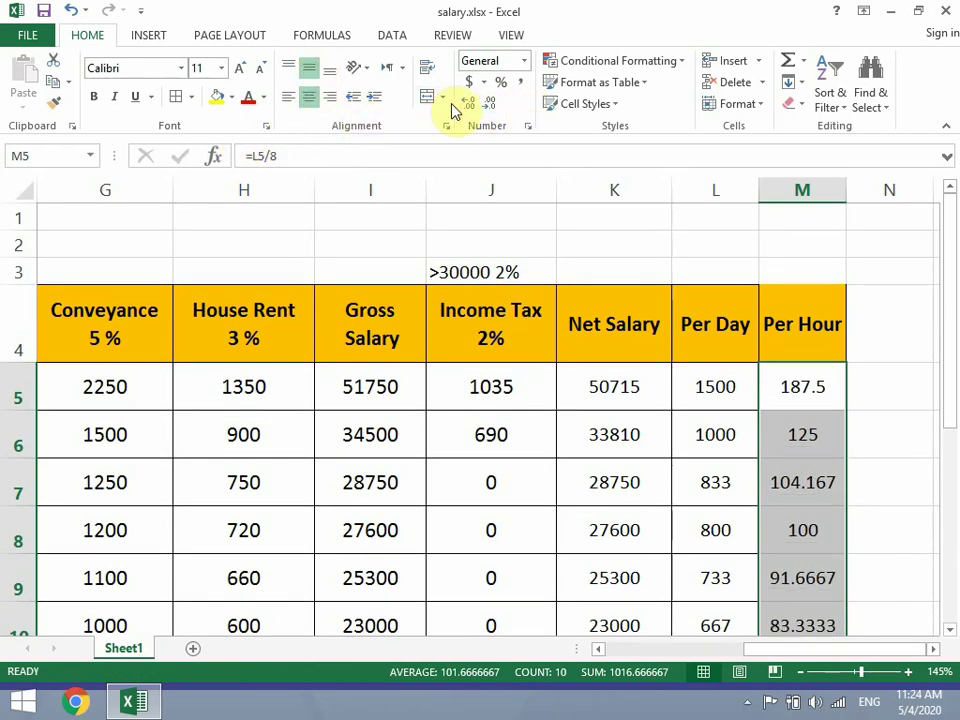
pyautogui.click(490, 106)
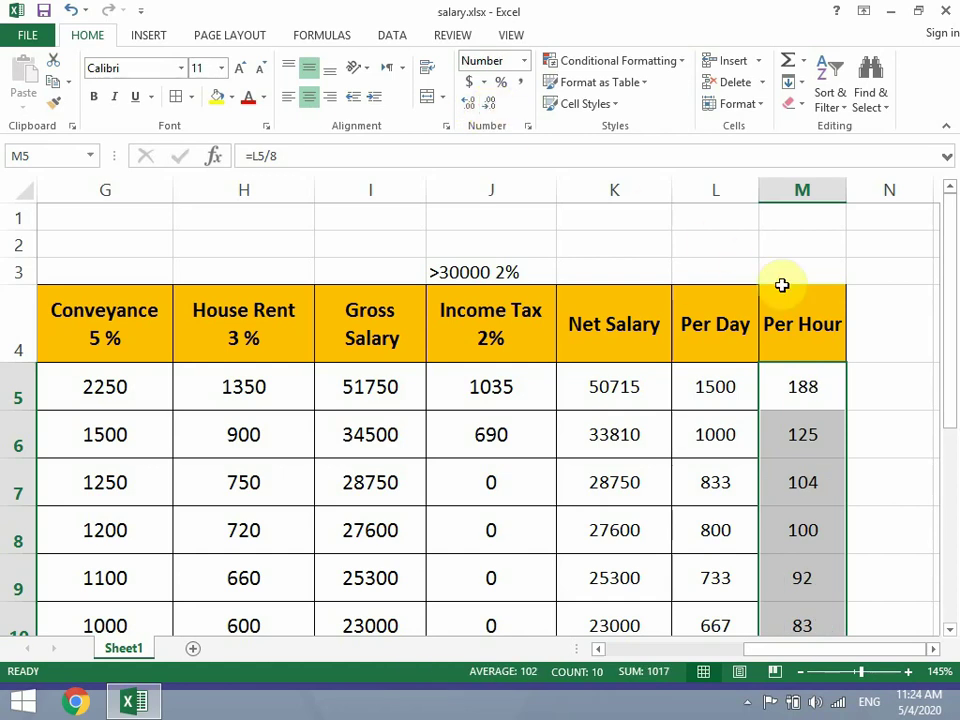
# Step: Apply All Borders to the Per Hour column from M4 to M14
pyautogui.click(810, 340)
pyautogui.moveTo(805, 323); pyautogui.dragTo(814, 578)
pyautogui.click(183, 103)
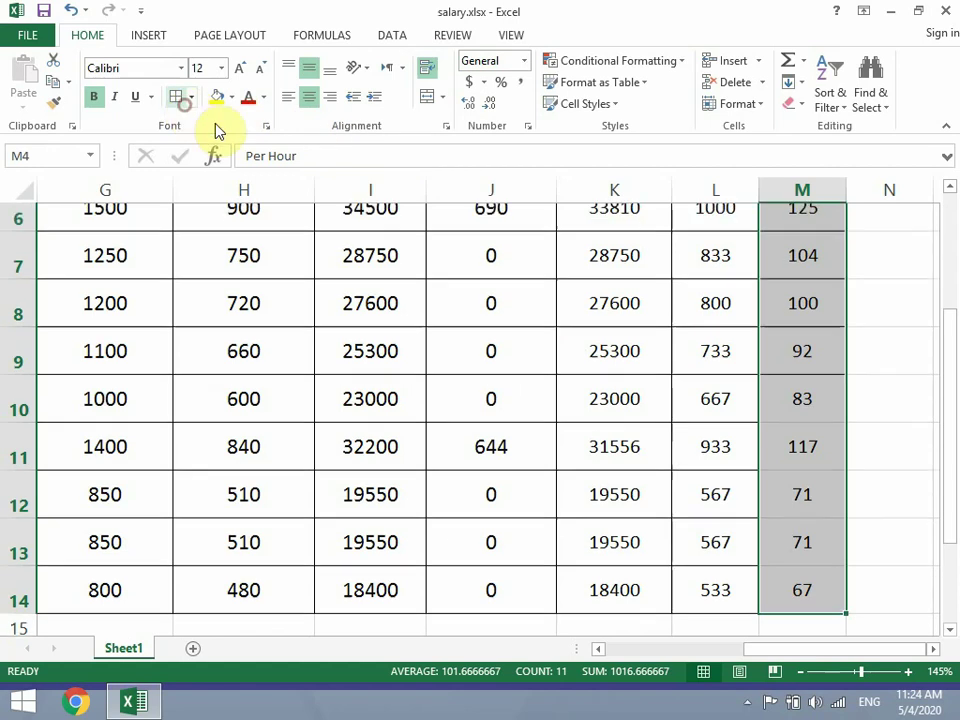
pyautogui.scroll(2, 696, 375)
pyautogui.click(696, 380)
pyautogui.click(862, 358)
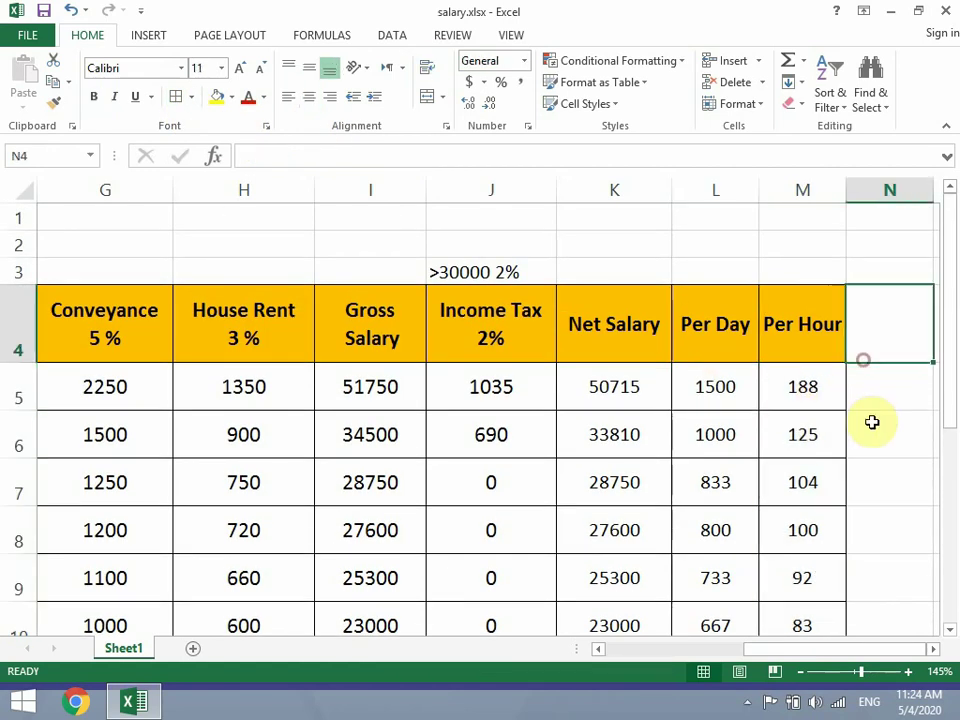
# Step: Merge and center F3:I3 above the allowance columns and enter the heading "All Allowances"
pyautogui.click(793, 353)
pyautogui.scroll(-3, 722, 410)
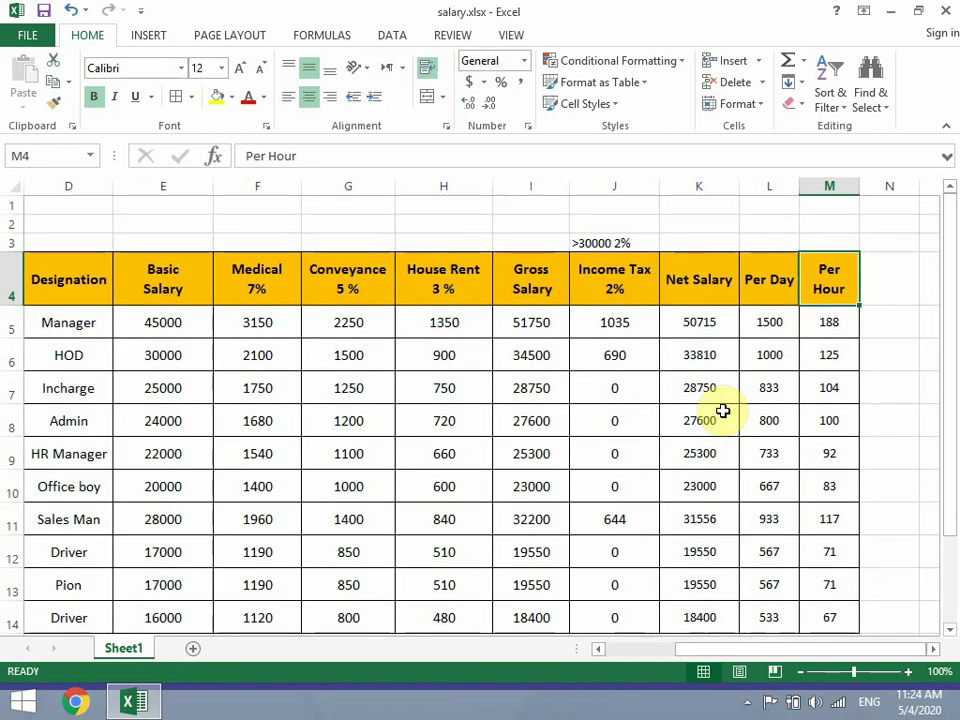
pyautogui.scroll(-1, 561, 421)
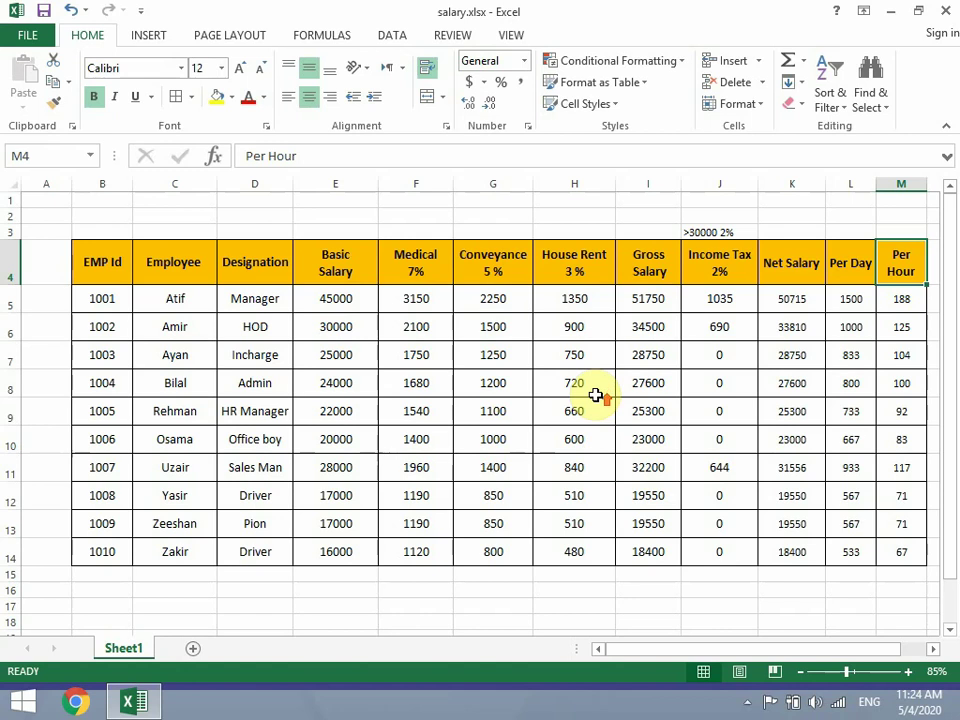
pyautogui.scroll(1, 595, 395)
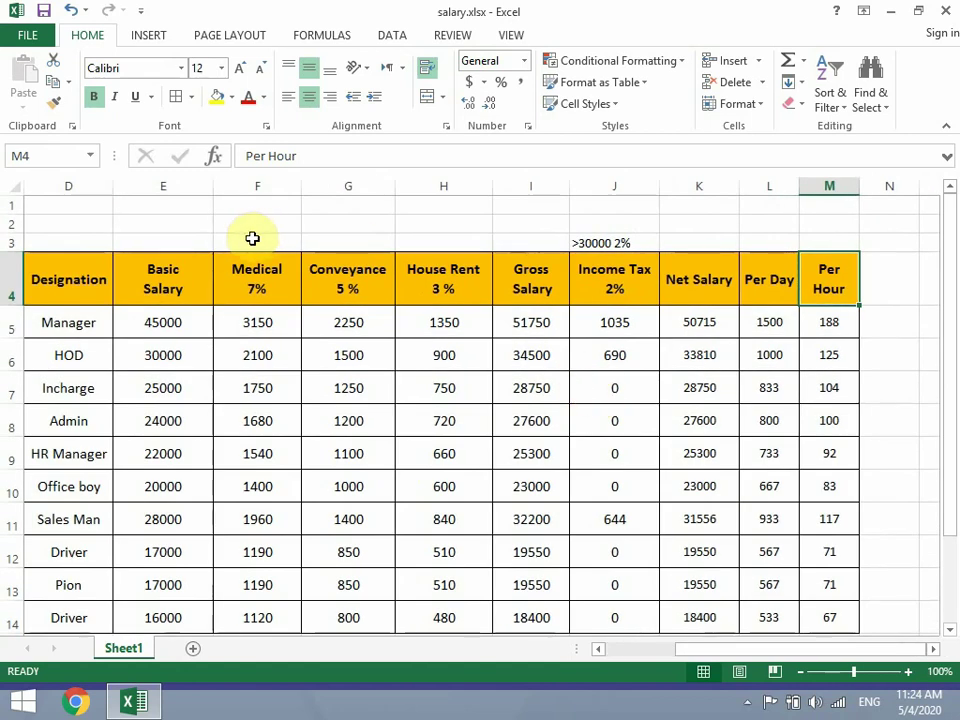
pyautogui.moveTo(253, 238); pyautogui.dragTo(524, 237)
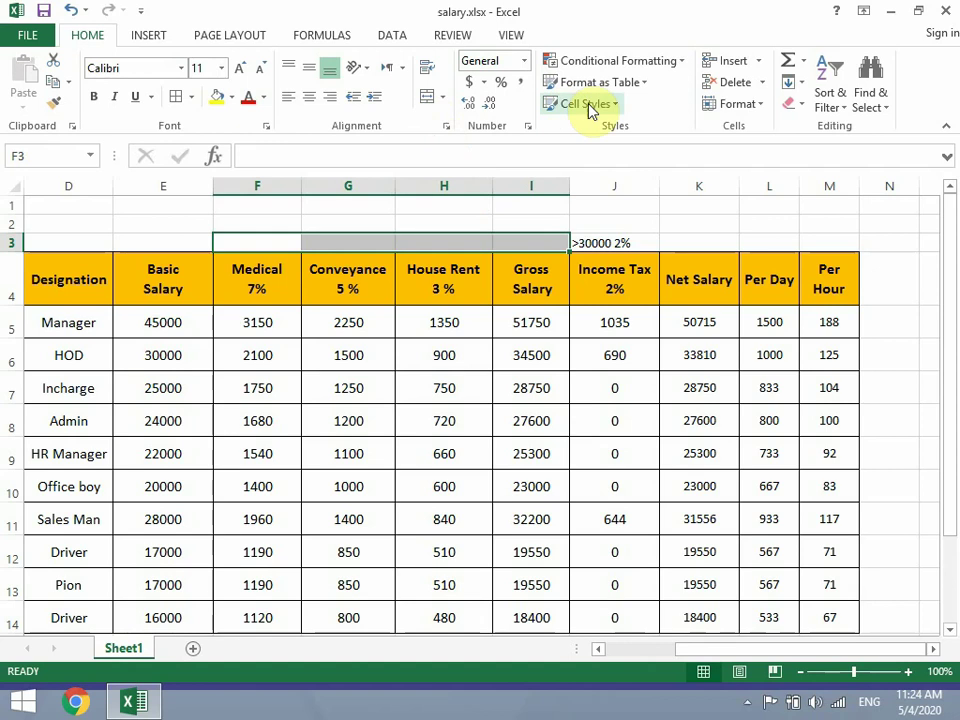
pyautogui.click(443, 98)
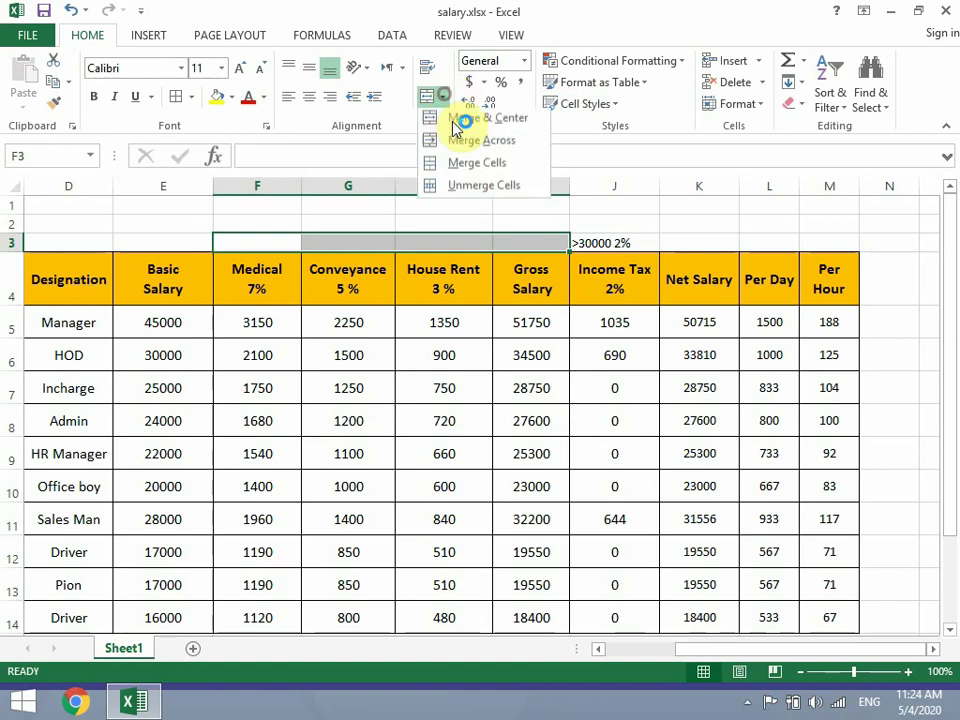
pyautogui.click(467, 127)
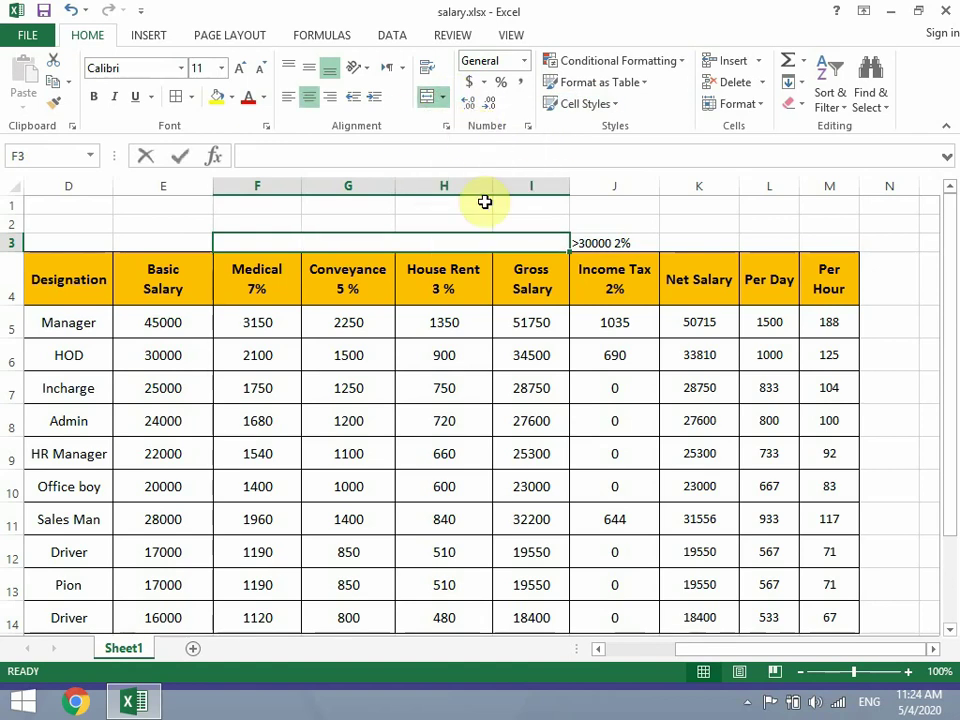
pyautogui.write('All Allo')
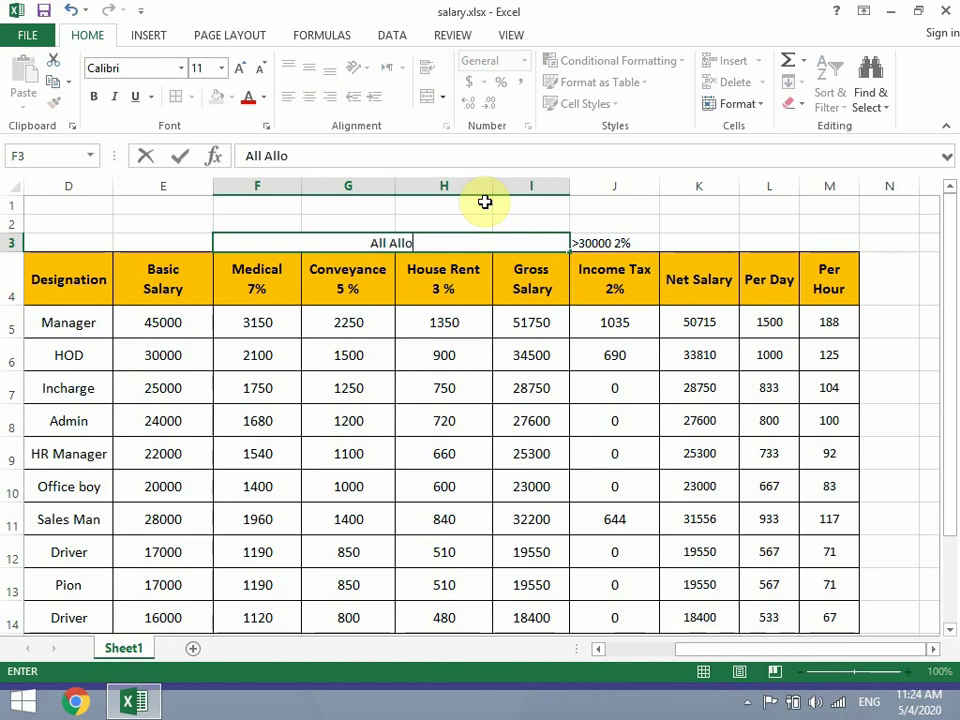
pyautogui.write('wances')
pyautogui.press('Return')
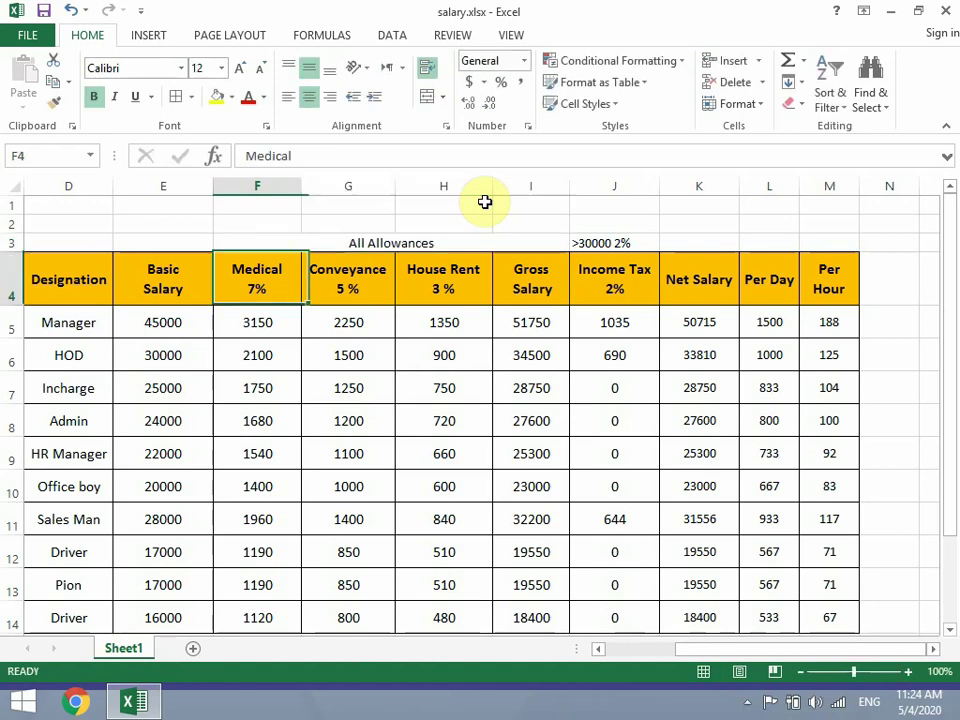
# Step: Make row 3 taller and middle-align the contents of F3:J3 vertically
pyautogui.press('Up')
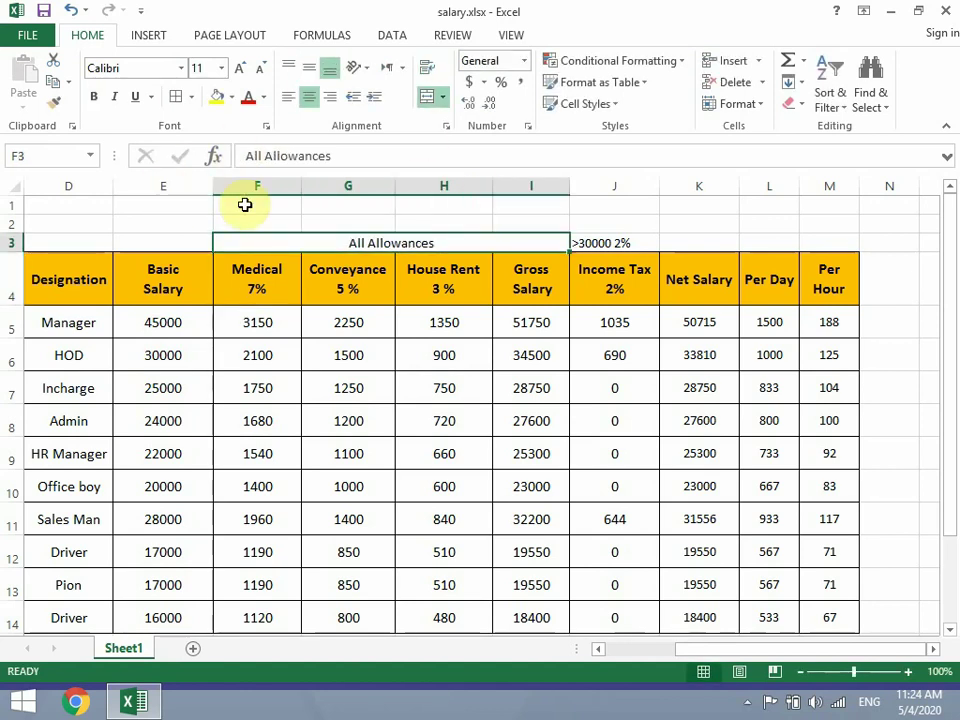
pyautogui.moveTo(15, 231)
pyautogui.mouseDown()
pyautogui.moveTo(15, 262)
pyautogui.moveTo(15, 246)
pyautogui.mouseUp()
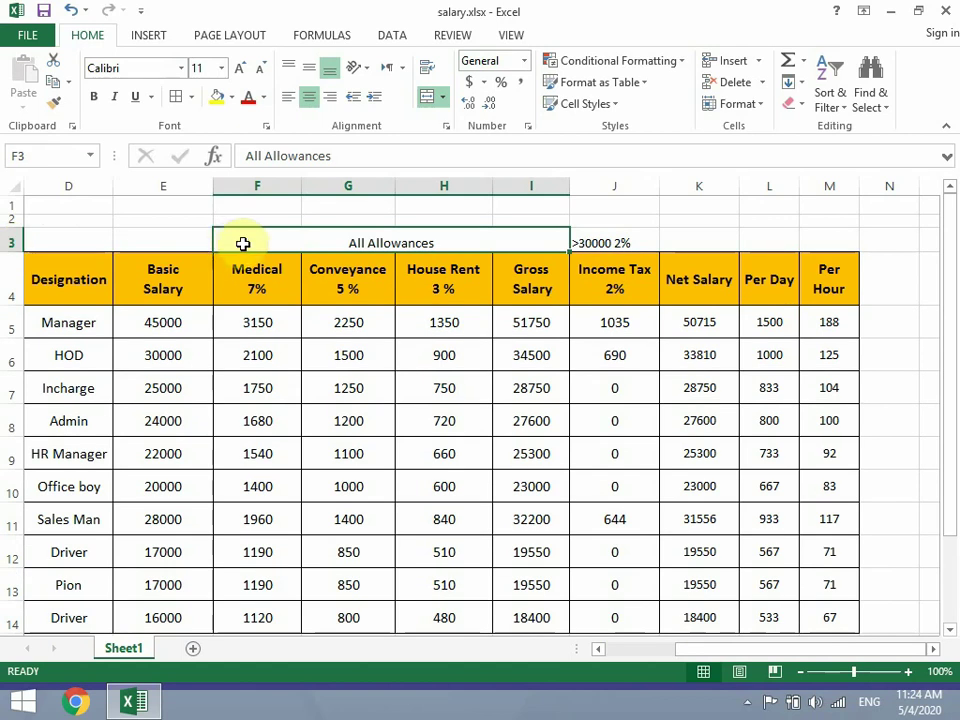
pyautogui.moveTo(244, 242); pyautogui.dragTo(633, 240)
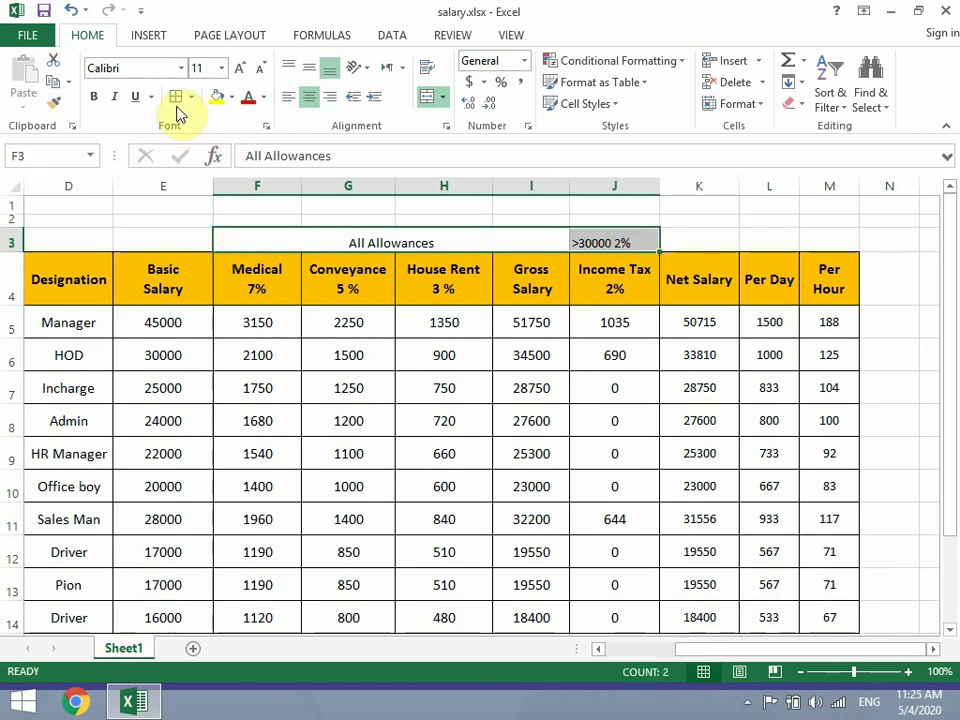
pyautogui.click(308, 69)
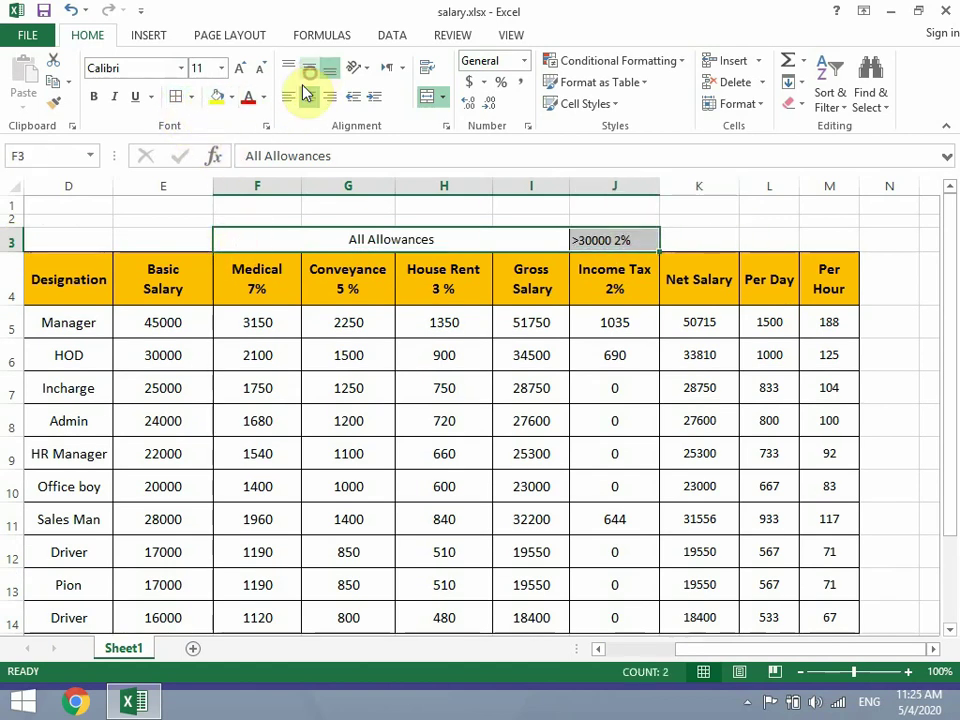
# Step: Give F3:J3 the same gold fill as the header row, bold text and All Borders
pyautogui.click(216, 97)
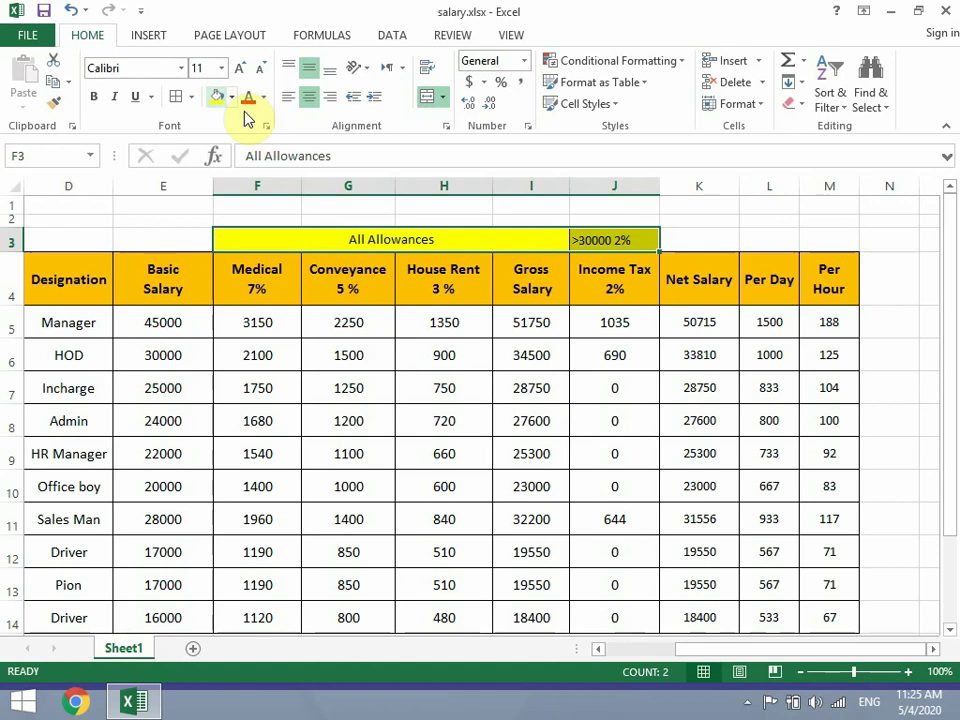
pyautogui.click(231, 97)
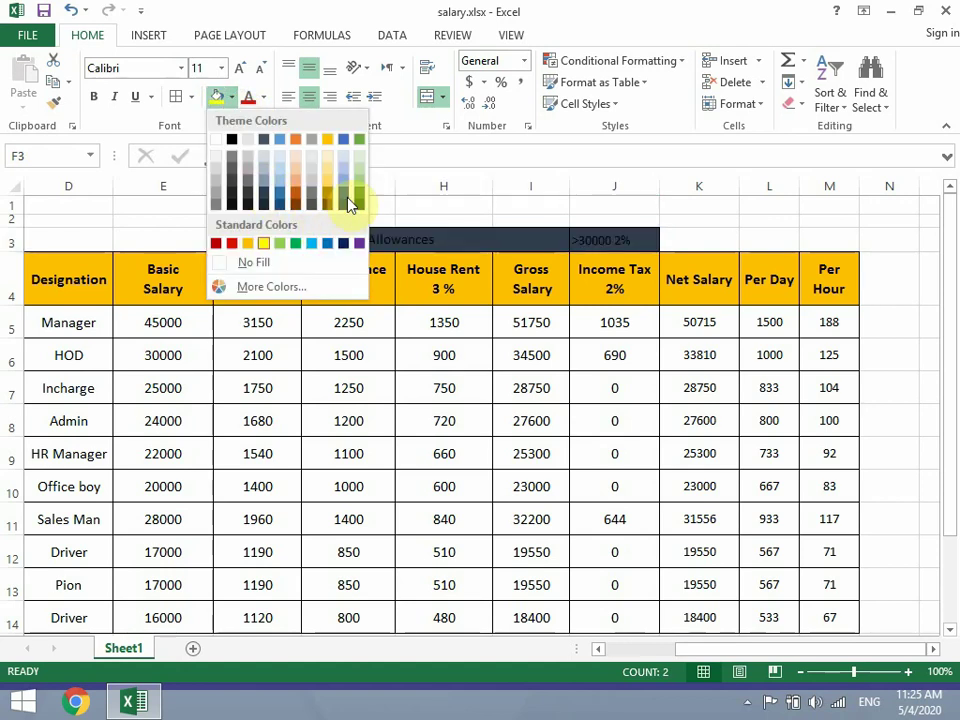
pyautogui.click(331, 143)
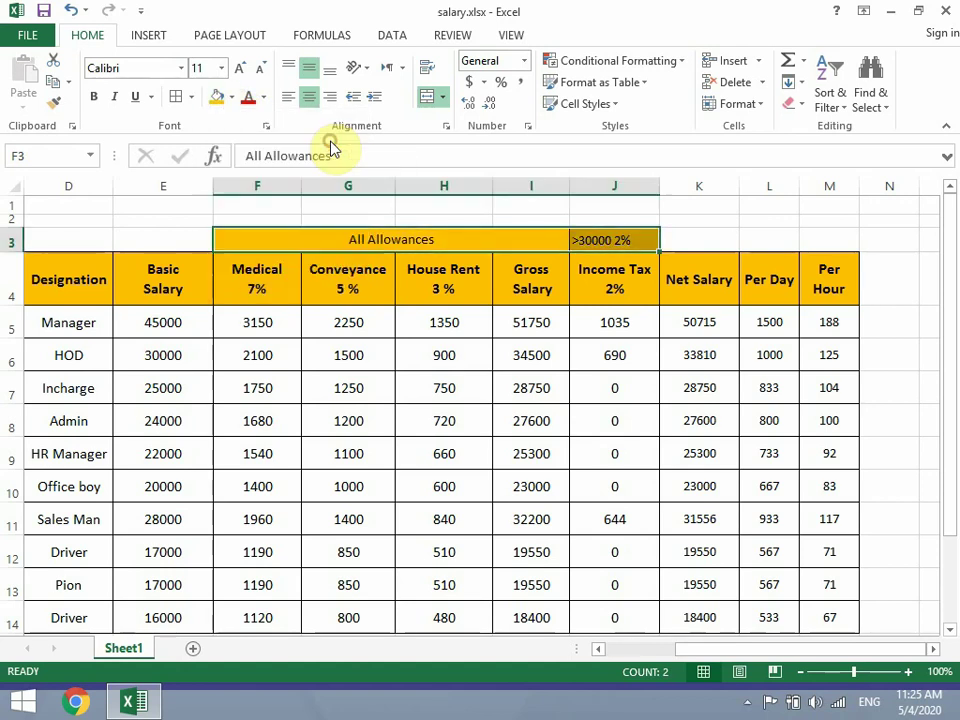
pyautogui.click(94, 97)
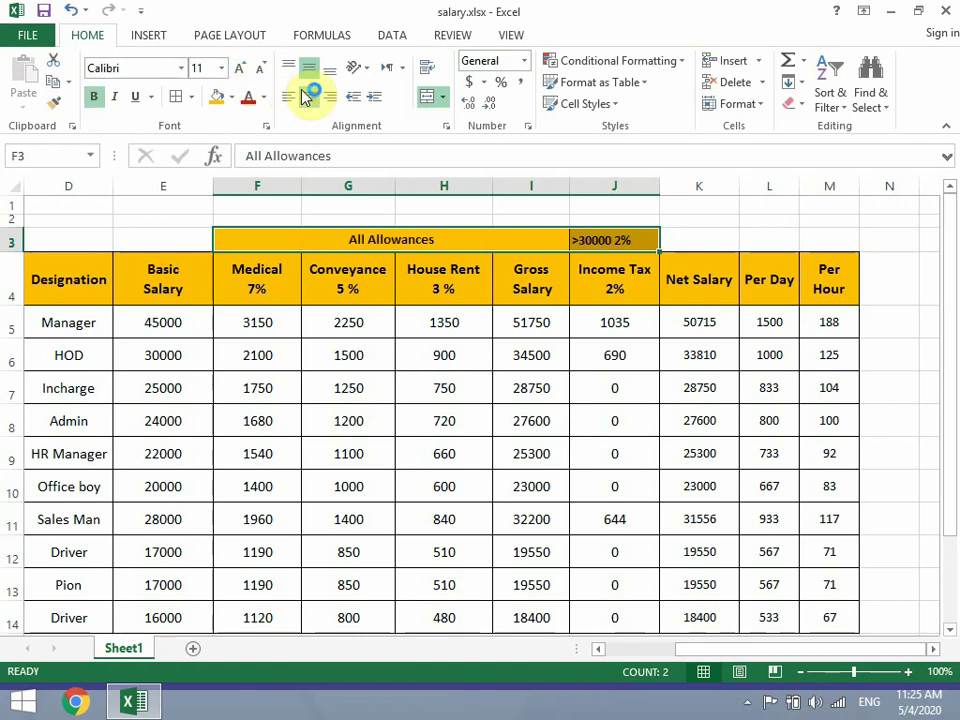
pyautogui.click(592, 207)
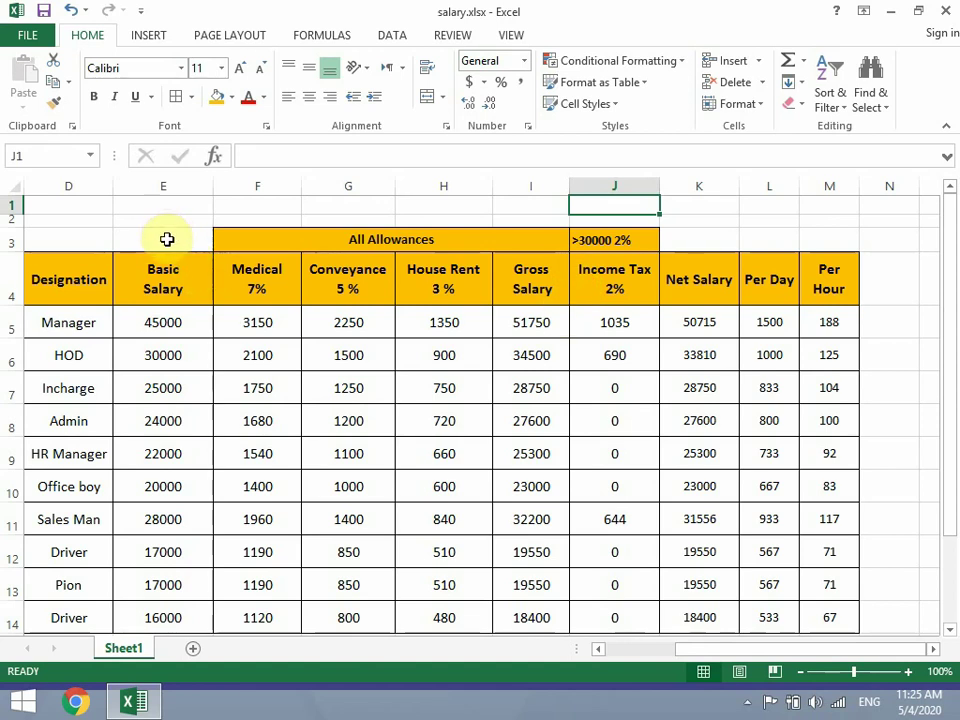
# Step: Merge and center B3:E3 above the employee columns and enter the heading "Personal Information"
pyautogui.moveTo(167, 239); pyautogui.dragTo(10, 246)
pyautogui.click(130, 238)
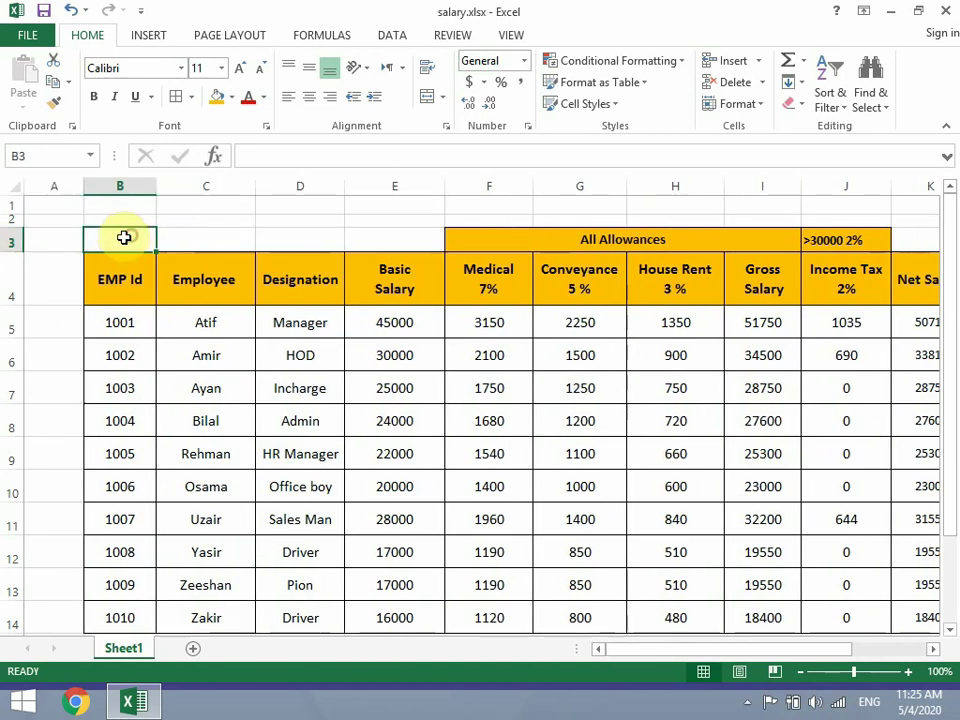
pyautogui.moveTo(124, 237); pyautogui.dragTo(361, 241)
pyautogui.click(426, 100)
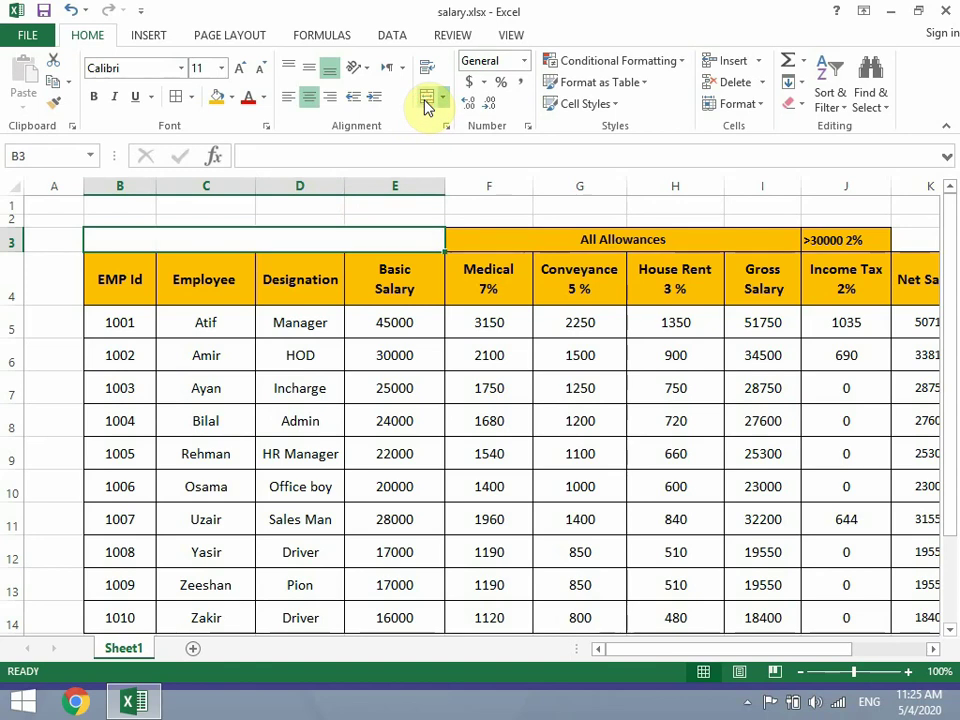
pyautogui.write('P')
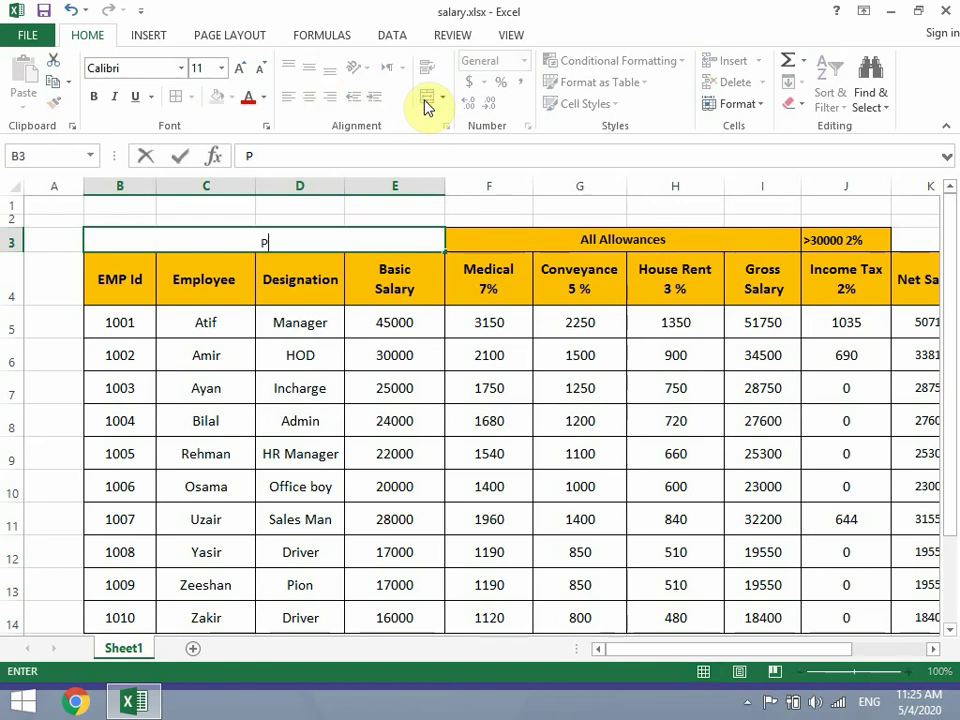
pyautogui.write('ersonal O')
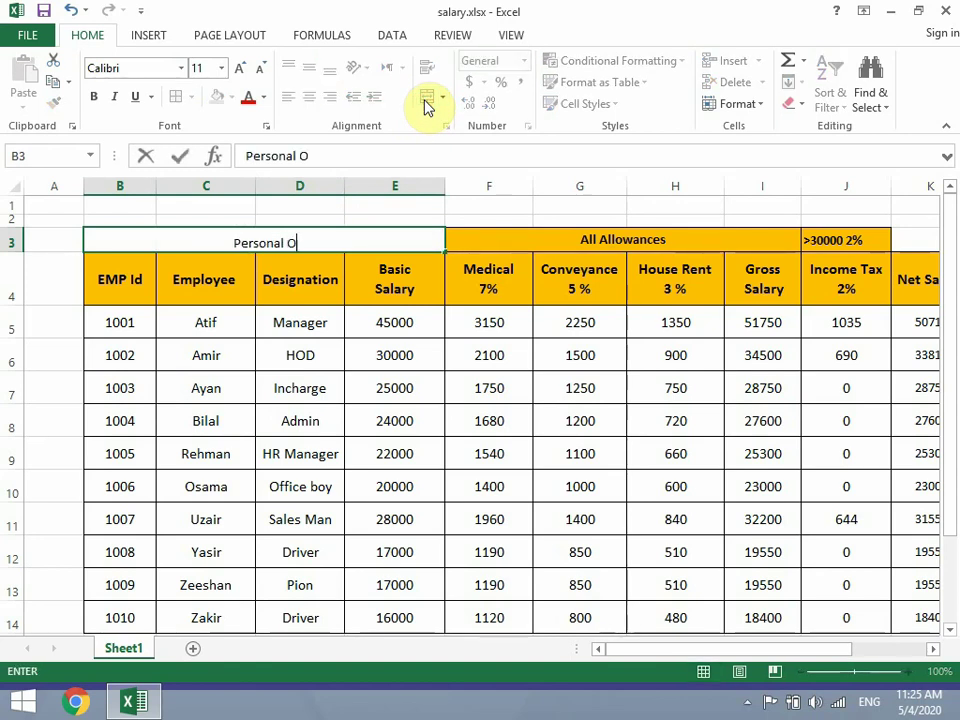
pyautogui.write('dnforma')
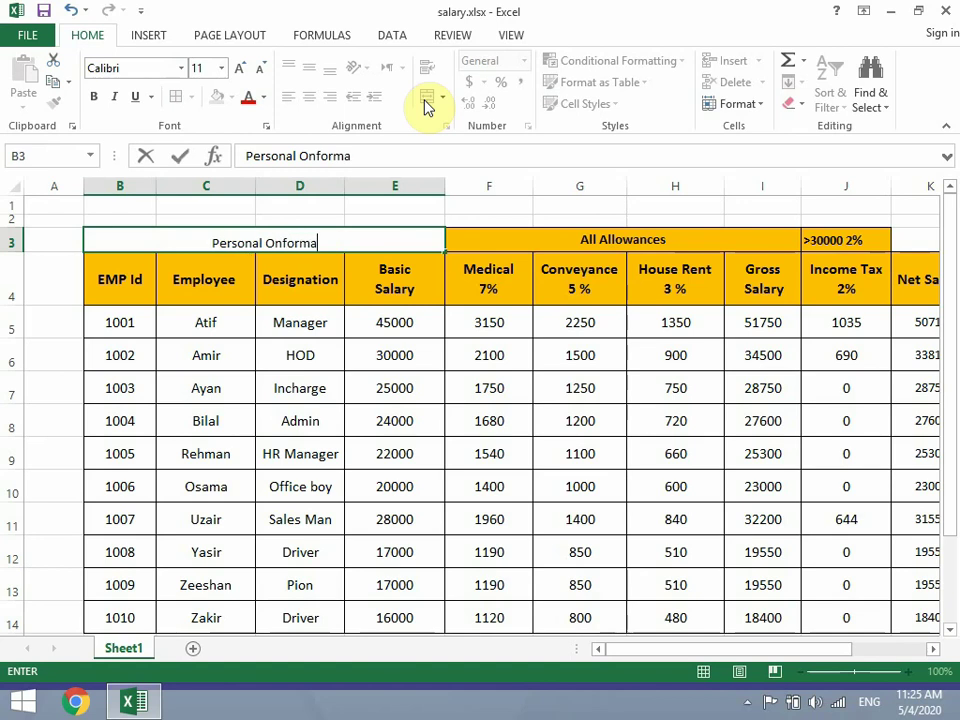
pyautogui.write('tion')
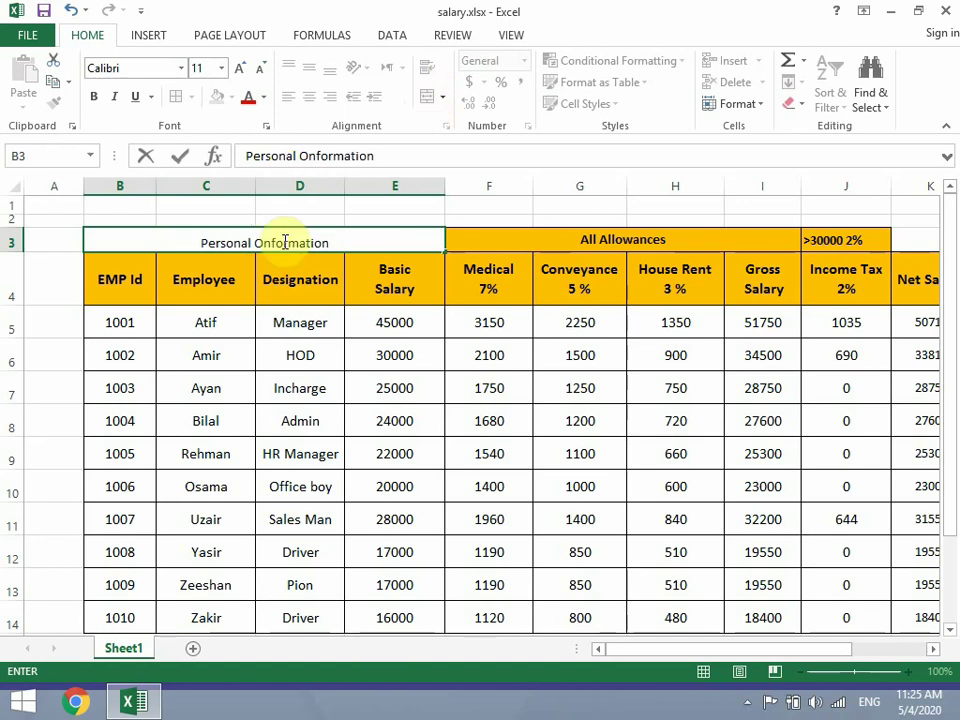
pyautogui.click(255, 243)
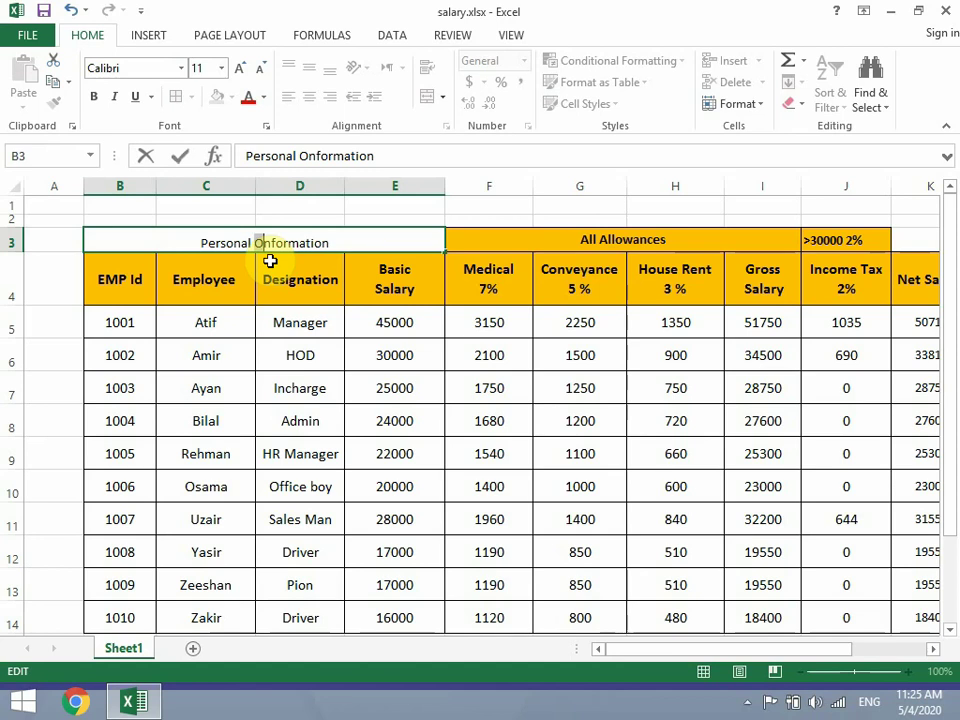
pyautogui.write('I')
pyautogui.click(272, 310)
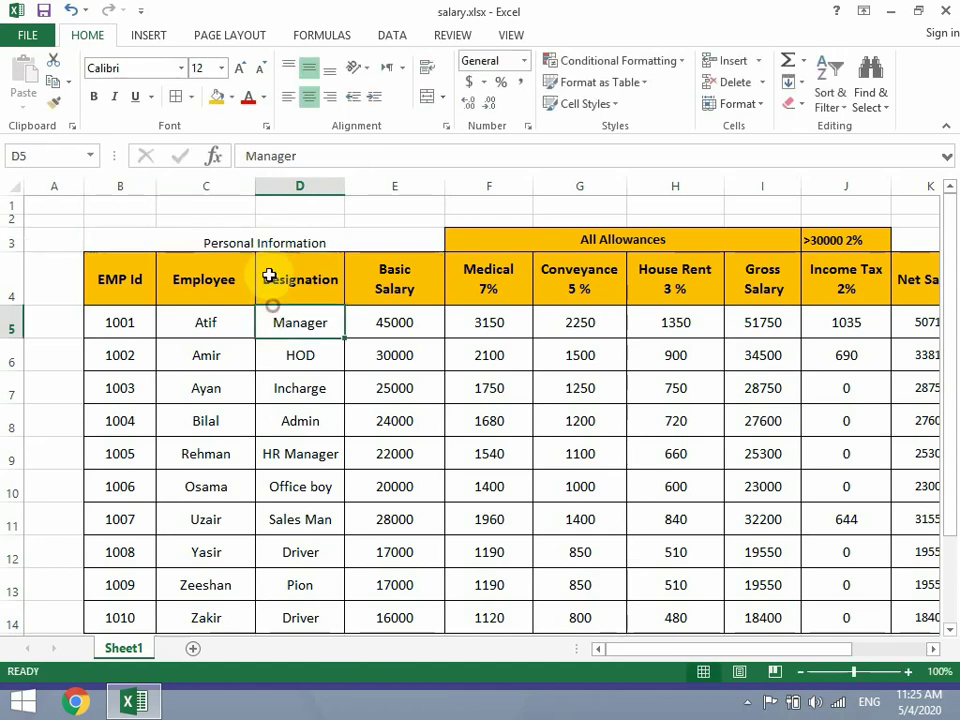
# Step: Format the Personal Information heading with middle alignment, gold fill, bold text and font size 12
pyautogui.click(268, 247)
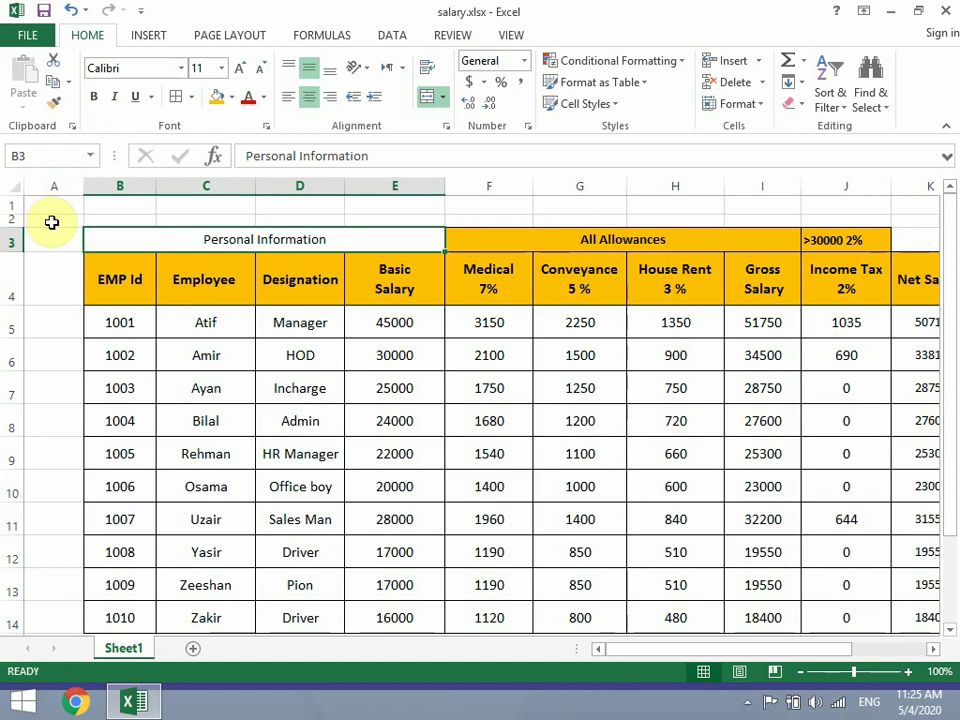
pyautogui.click(215, 96)
pyautogui.click(93, 96)
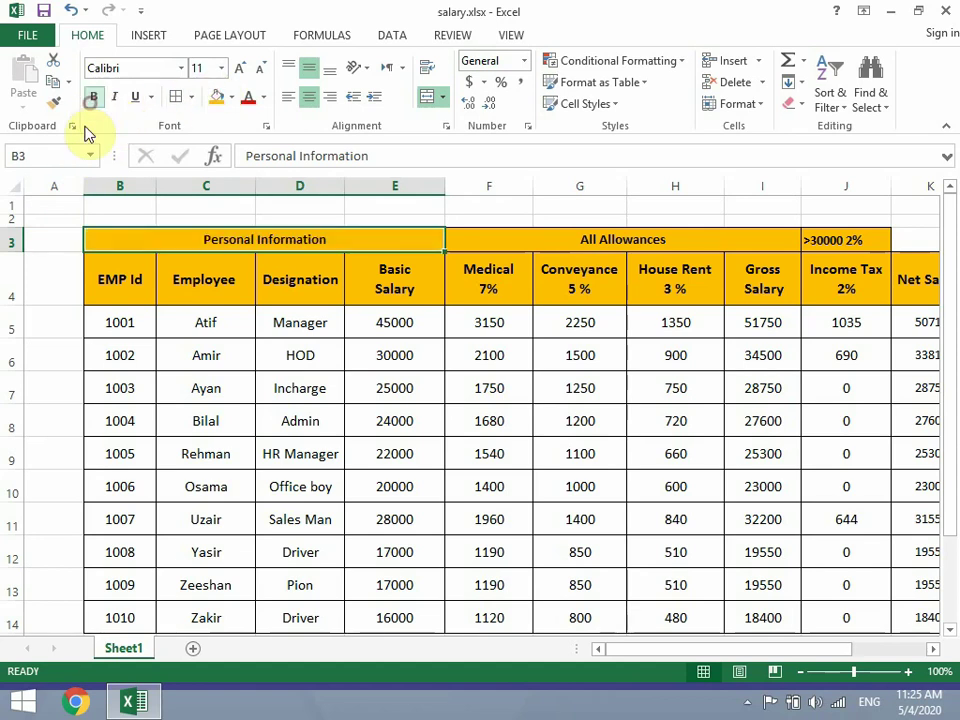
pyautogui.click(237, 68)
# Step: Increase the height of row 3 further and add borders around the Personal Information heading
pyautogui.moveTo(16, 255); pyautogui.dragTo(18, 263)
pyautogui.click(505, 264)
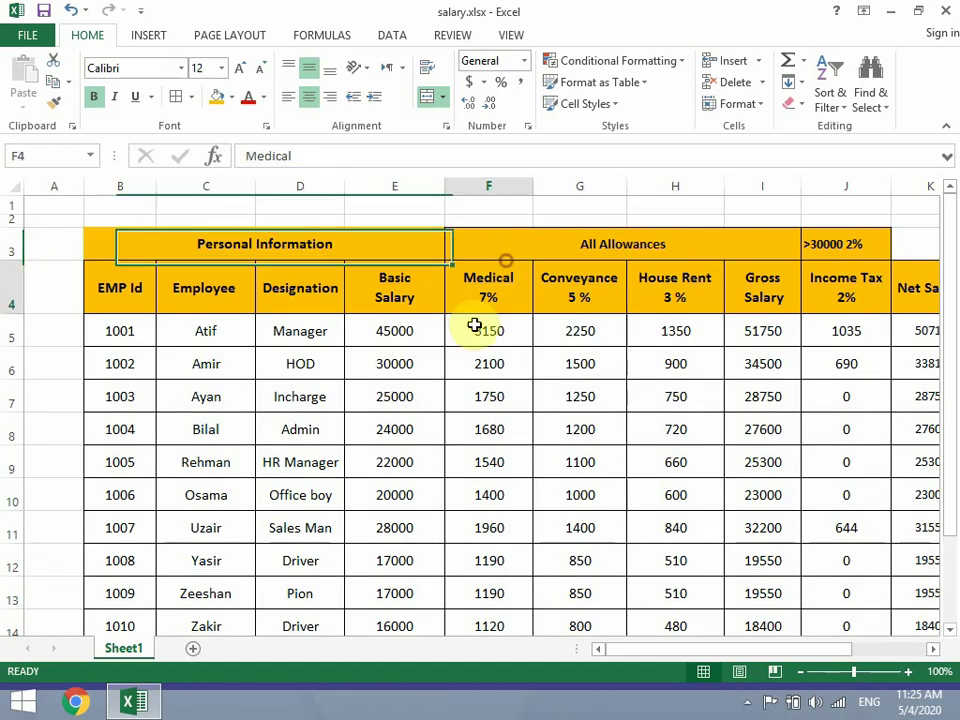
pyautogui.click(369, 246)
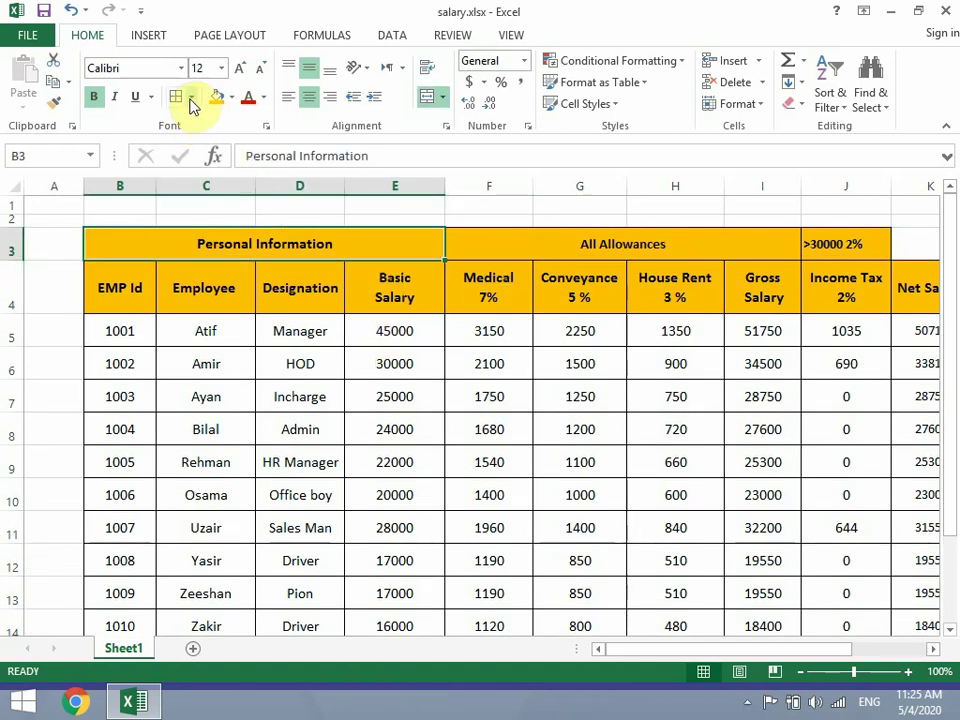
pyautogui.click(304, 292)
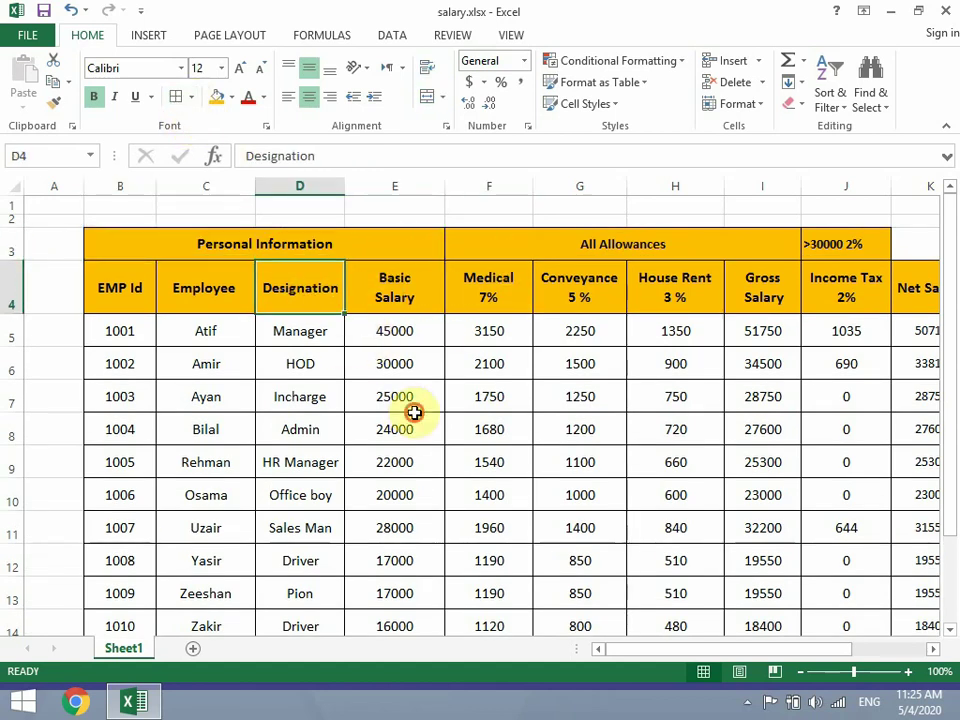
pyautogui.click(414, 418)
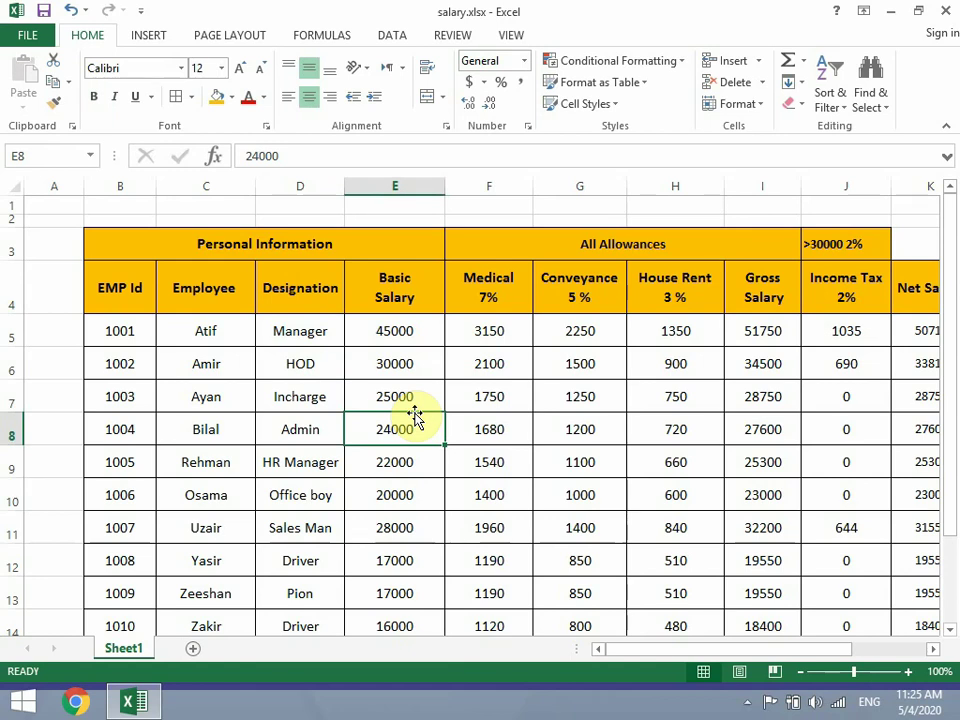
# Step: Merge and center K3:M3 above the net, per-day and per-hour columns and enter the heading "Final Salary"
pyautogui.scroll(-1, 414, 412)
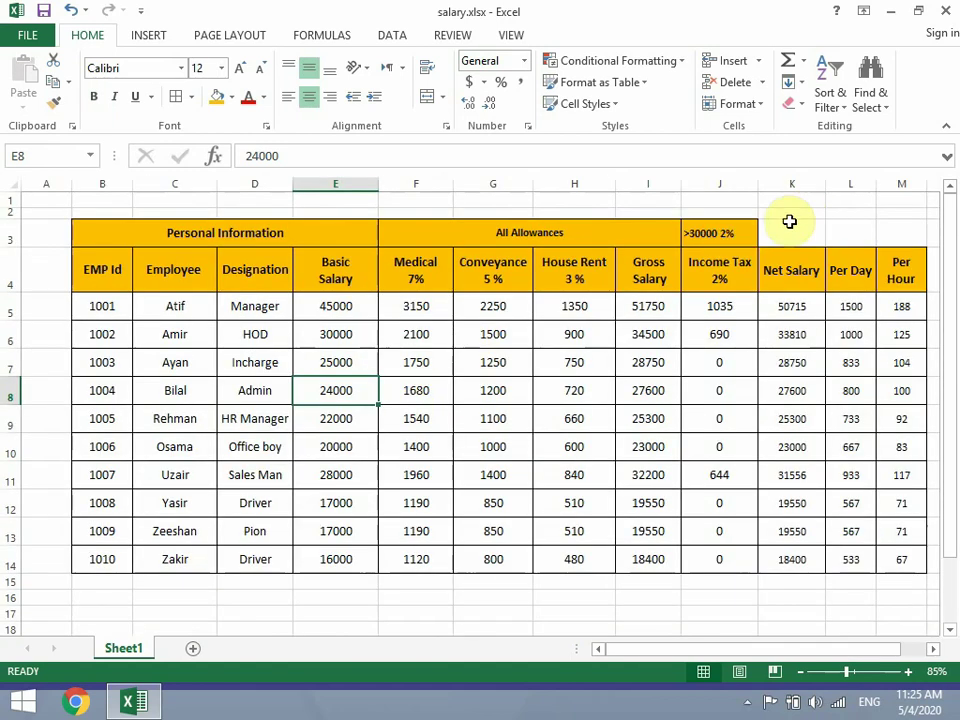
pyautogui.moveTo(791, 233); pyautogui.dragTo(903, 232)
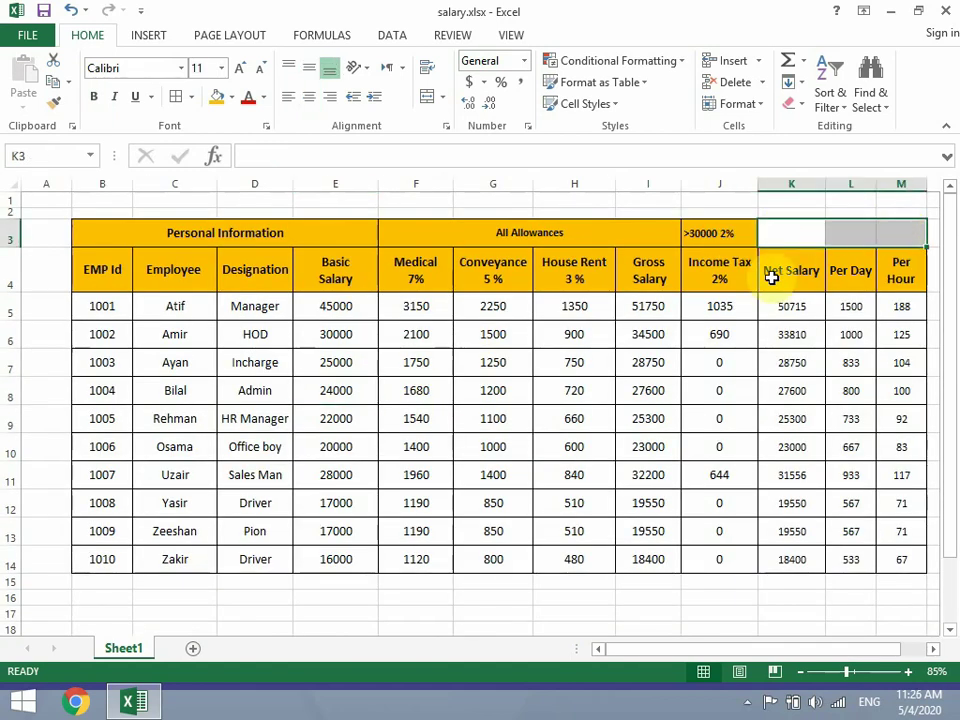
pyautogui.click(428, 97)
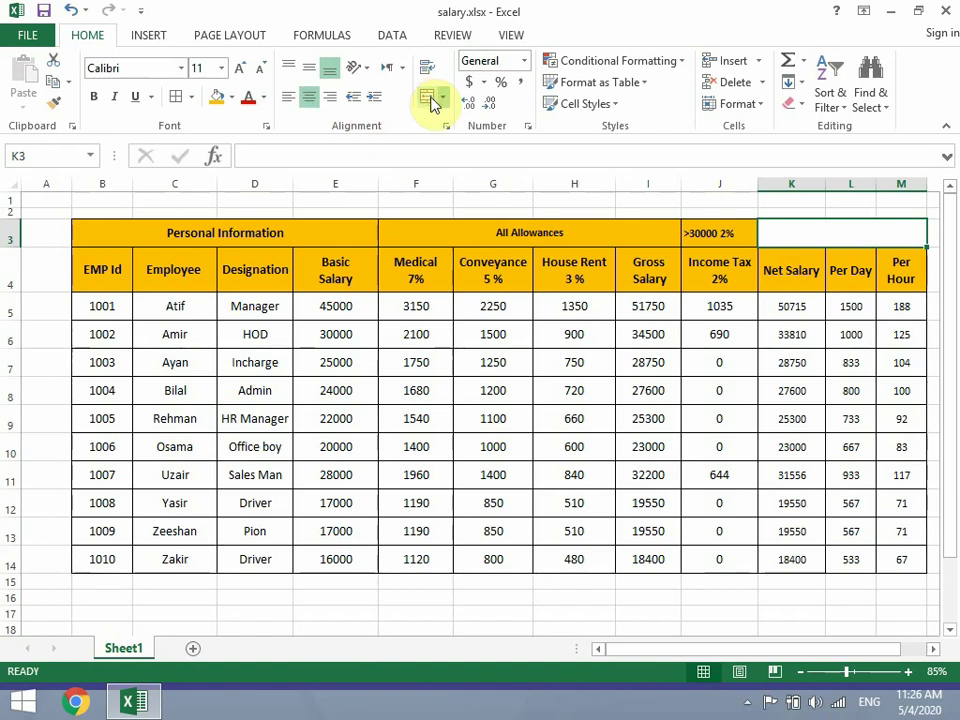
pyautogui.write('Final Salary')
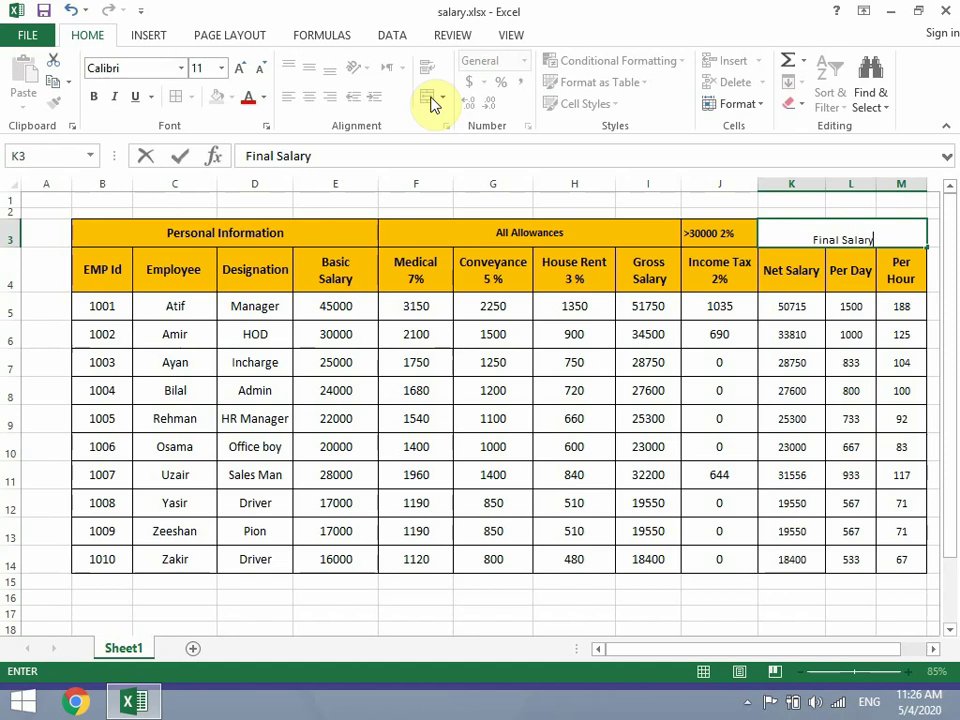
pyautogui.press('Return')
# Step: Format the Final Salary heading with middle alignment, gold fill, bold text and font size 12
pyautogui.click(860, 238)
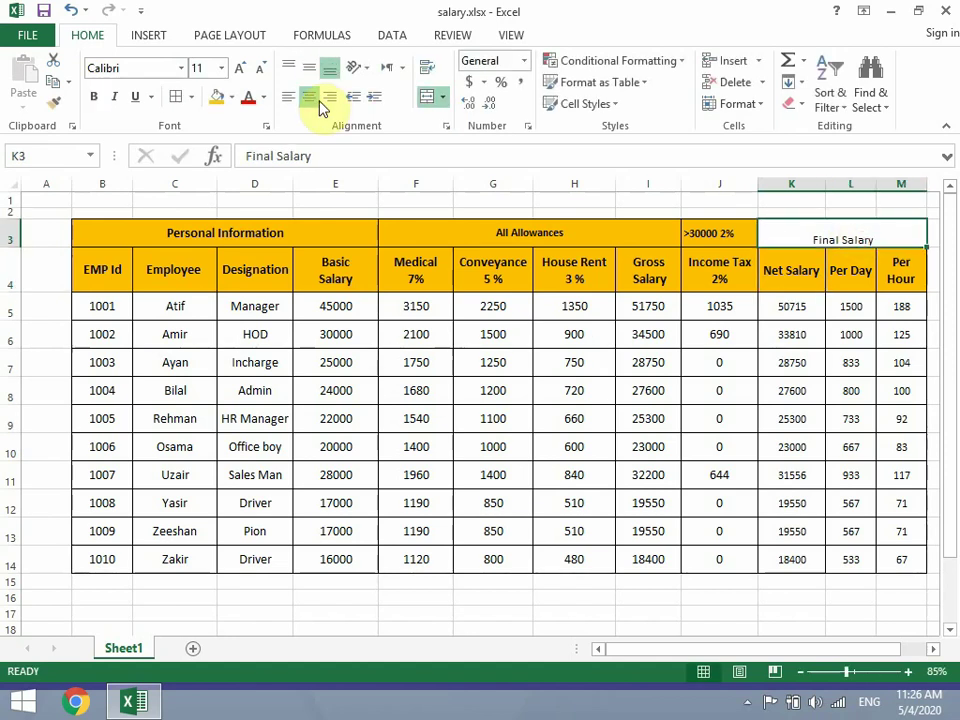
pyautogui.click(309, 67)
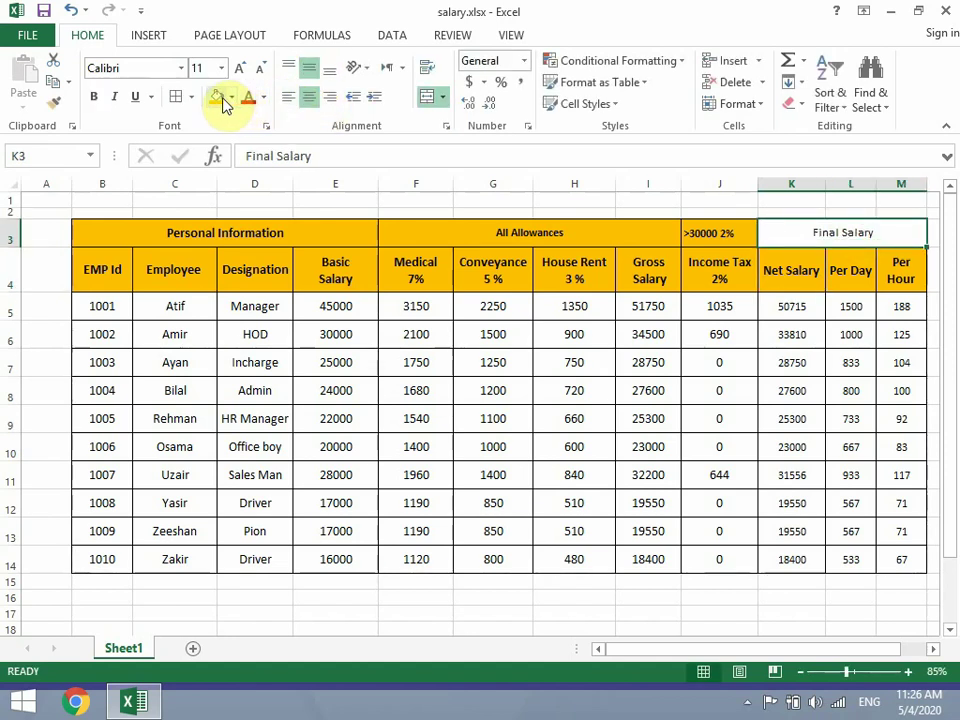
pyautogui.click(222, 99)
pyautogui.click(95, 100)
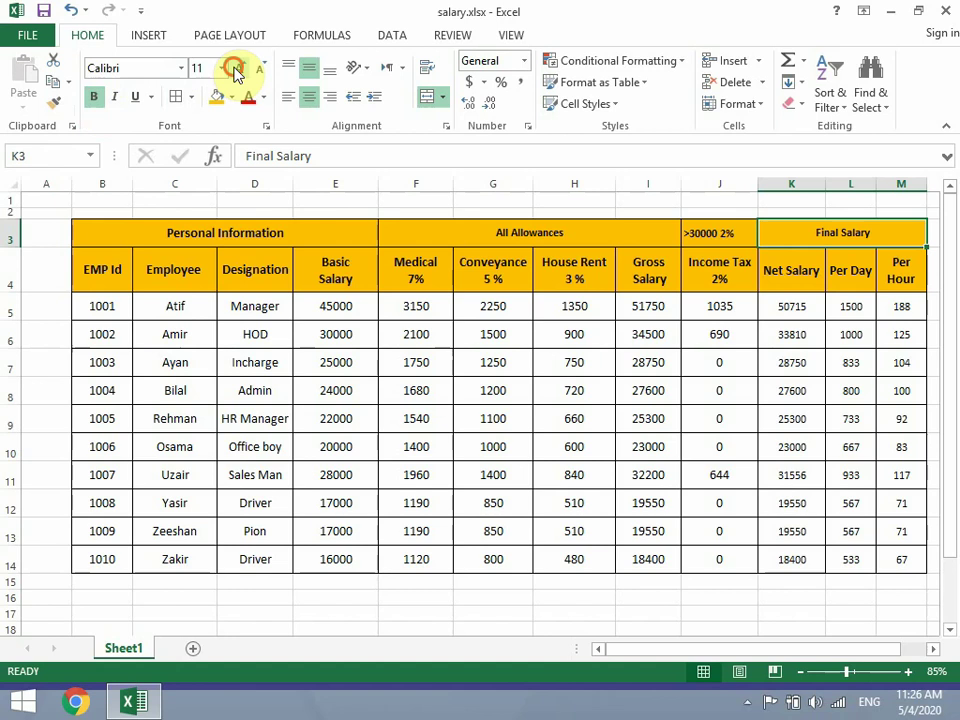
pyautogui.click(234, 68)
# Step: Center the ">30000 2%" heading in J3 horizontally
pyautogui.click(691, 233)
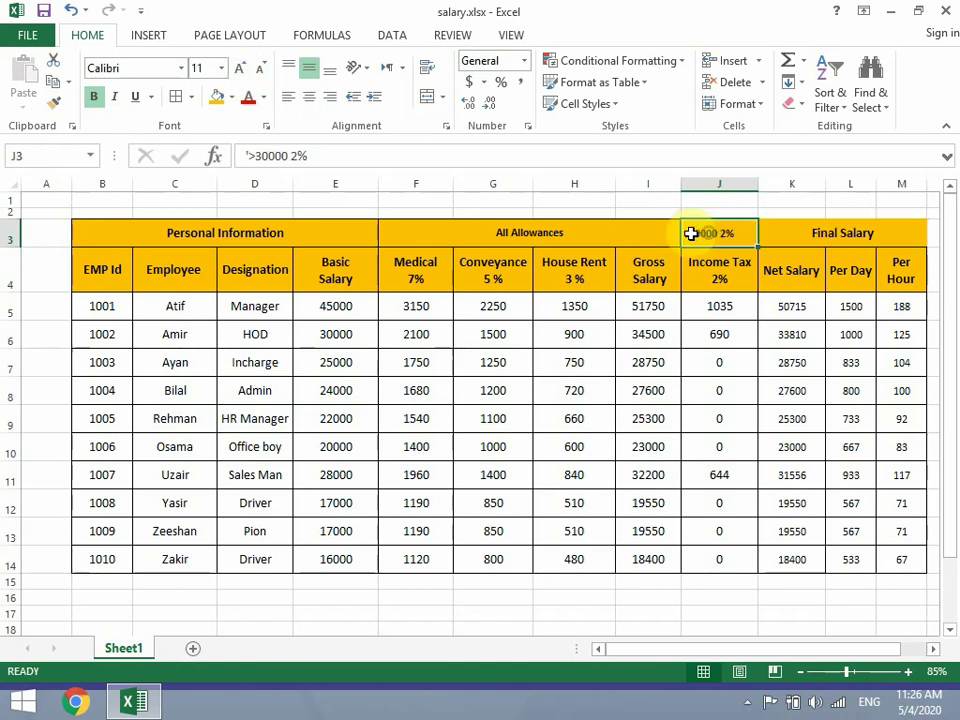
pyautogui.click(311, 98)
pyautogui.click(545, 326)
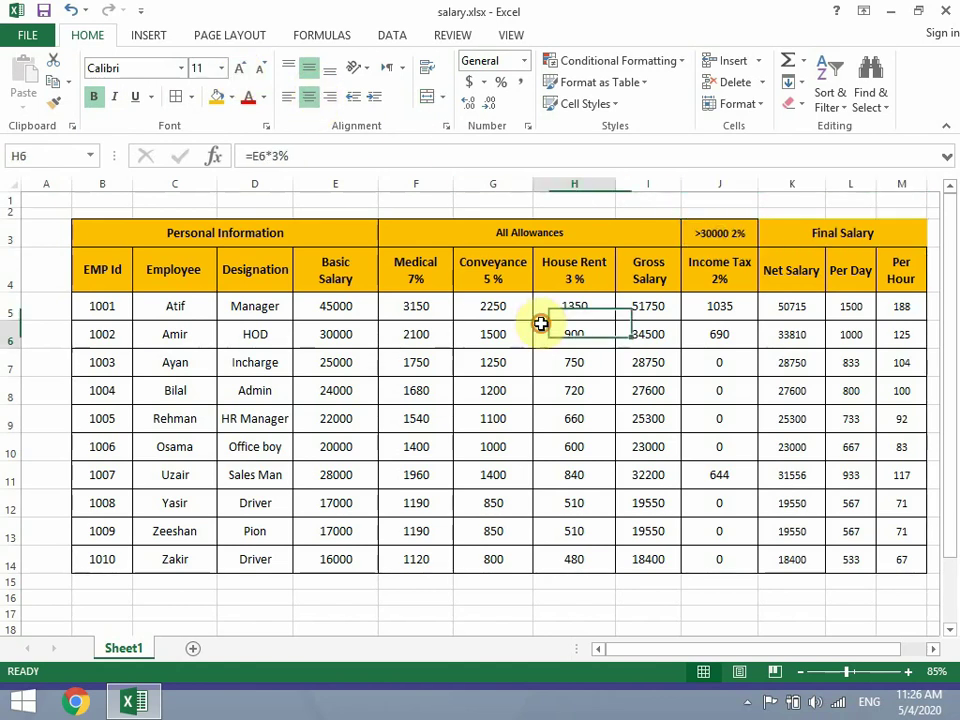
# Step: Increase the All Allowances heading and the ">30000 2%" heading in J3 to font size 12
pyautogui.click(829, 222)
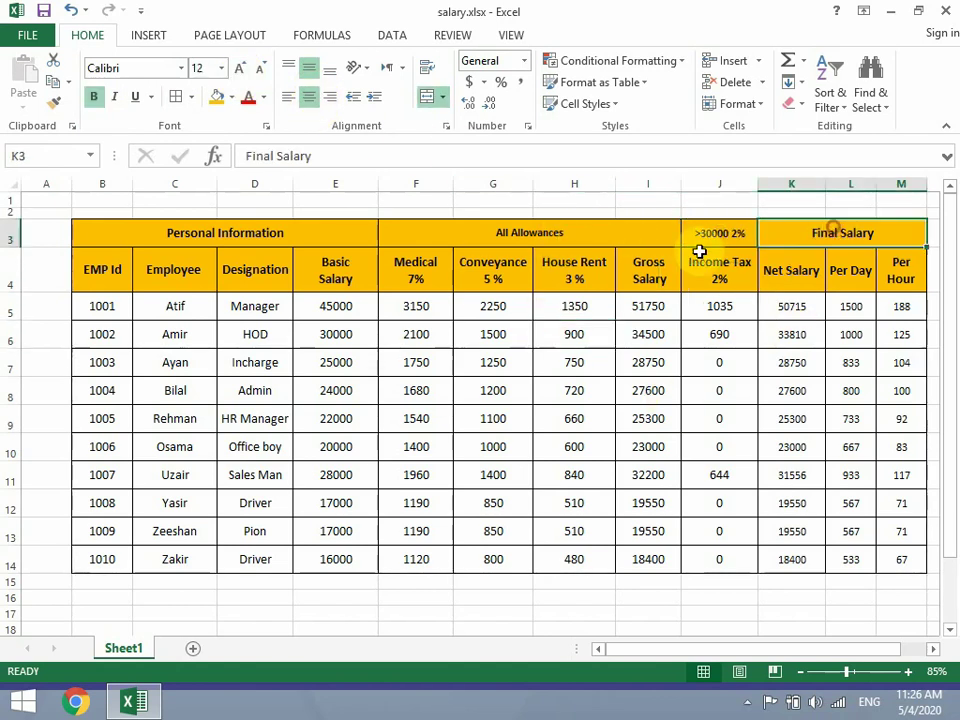
pyautogui.click(574, 227)
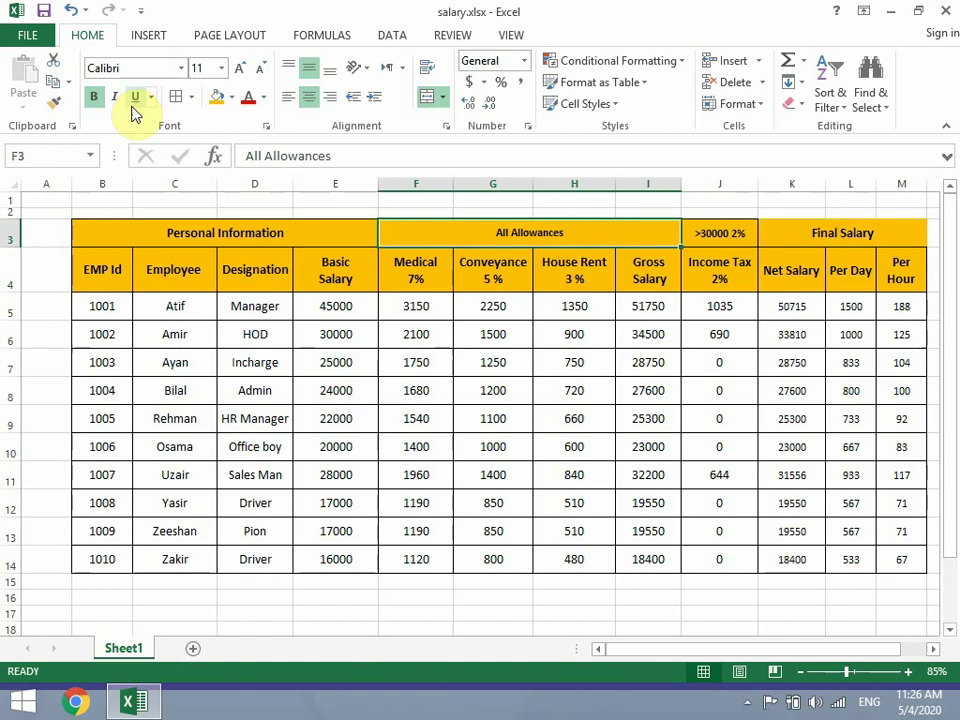
pyautogui.click(240, 68)
pyautogui.click(716, 233)
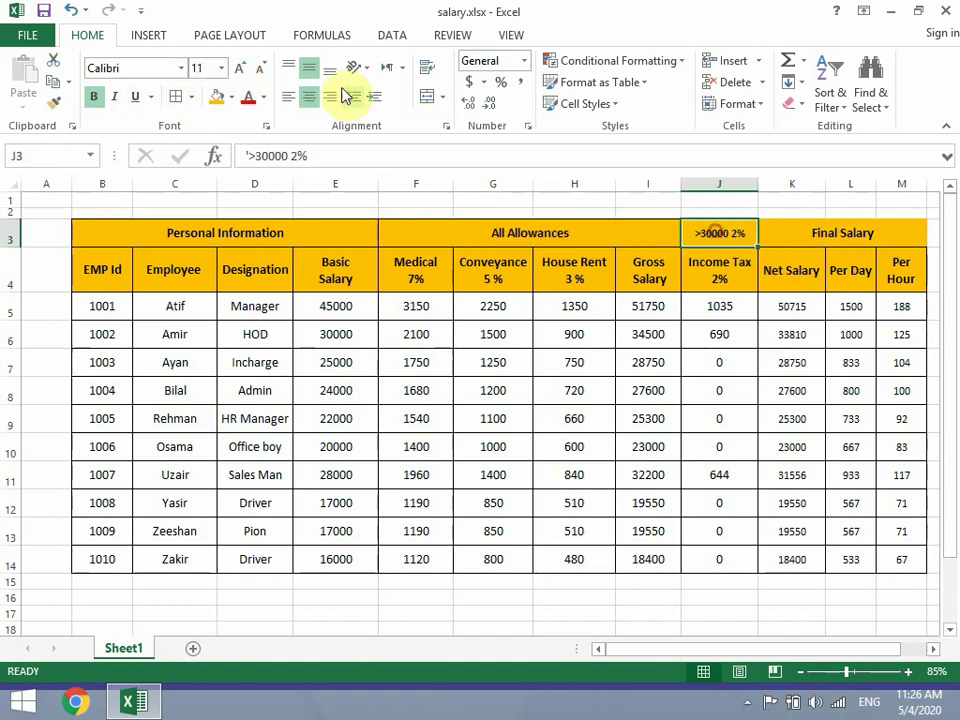
pyautogui.click(237, 68)
pyautogui.click(249, 233)
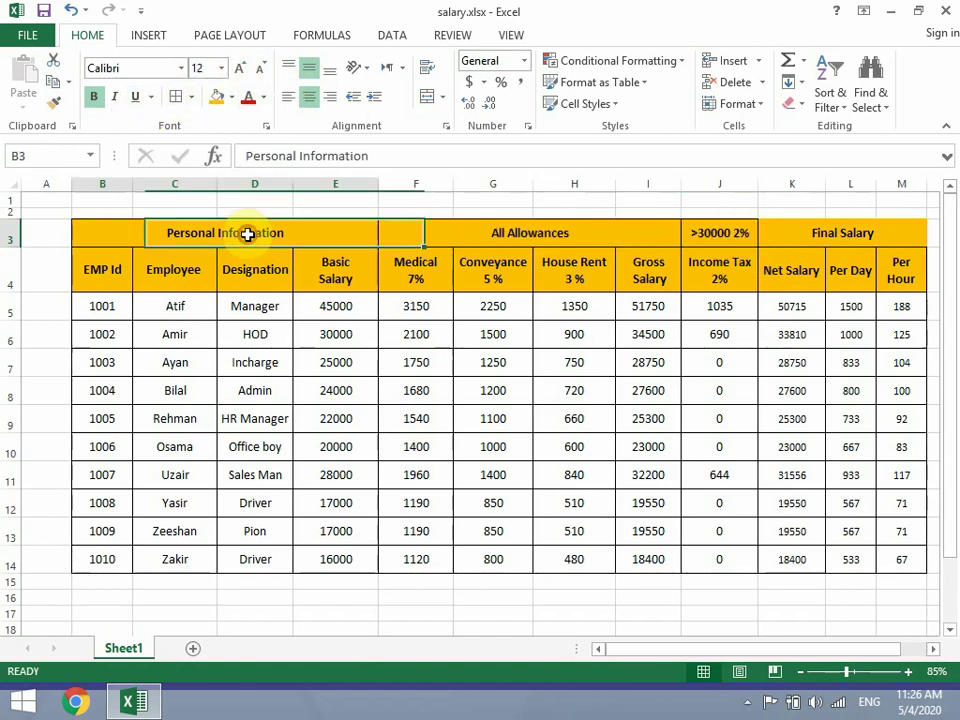
pyautogui.click(540, 451)
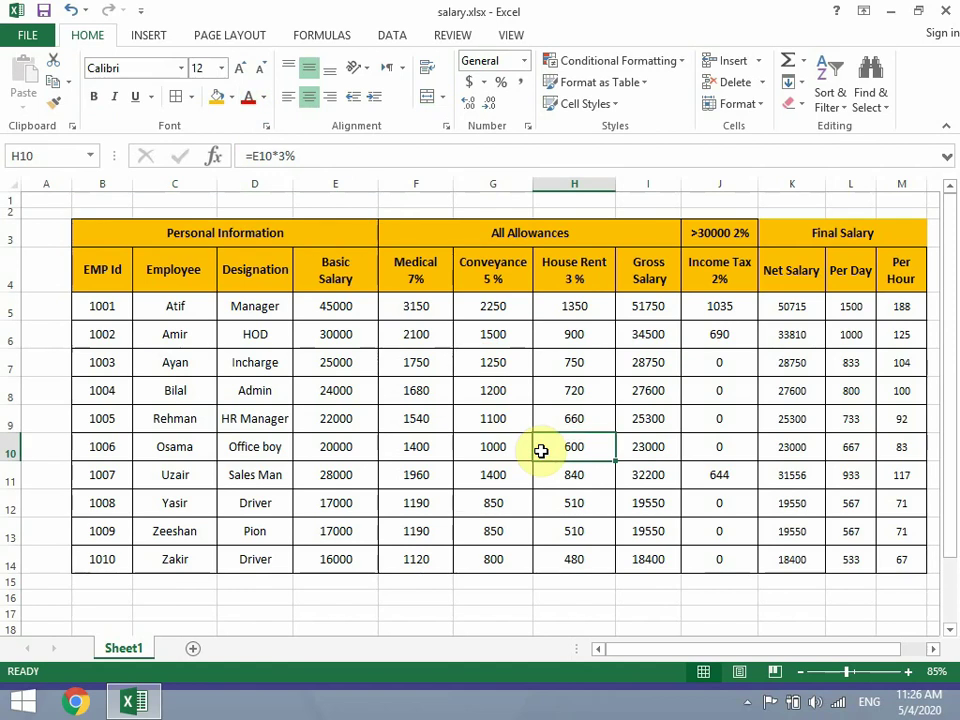
# Step: Add borders around the Final Salary heading in K3:M3
pyautogui.click(875, 230)
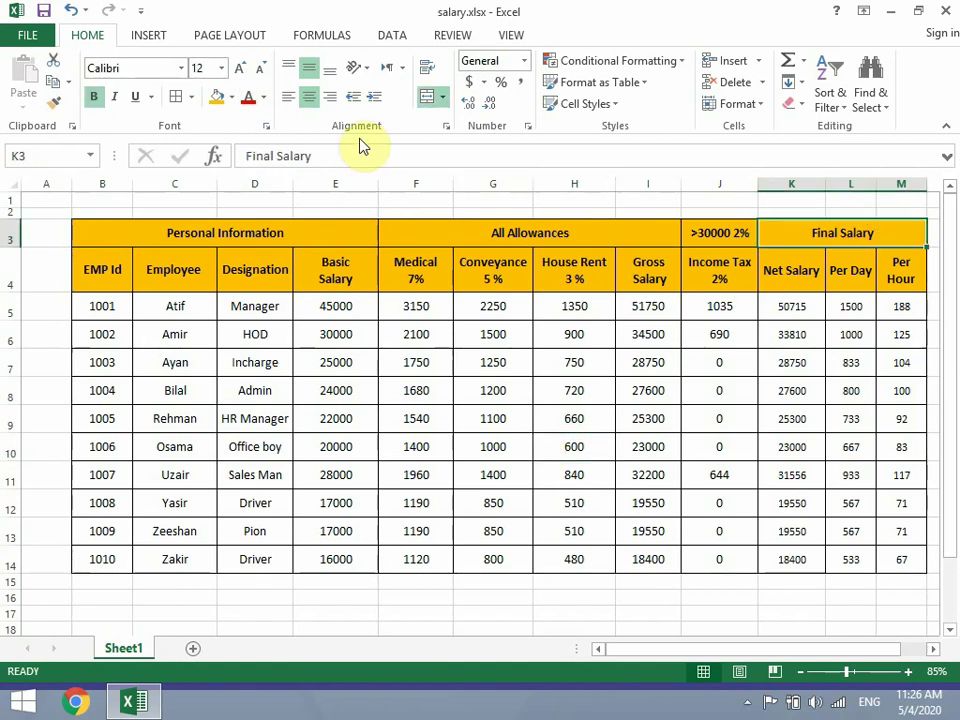
pyautogui.click(253, 272)
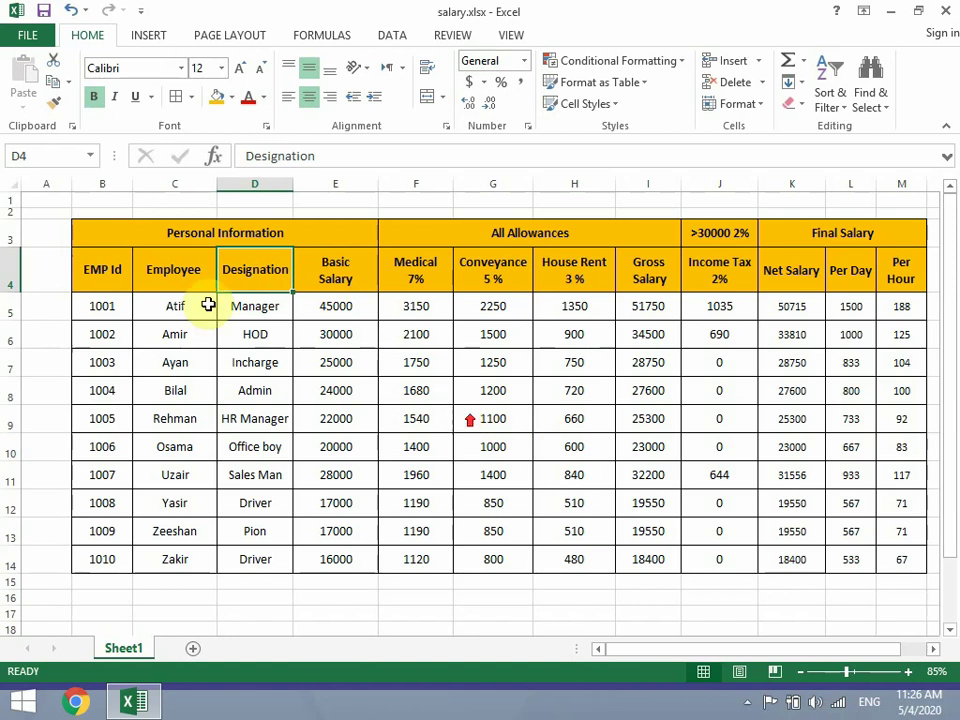
# Step: Increase the height of row 2 and merge and center B2:M2 across the full table width
pyautogui.moveTo(11, 219); pyautogui.dragTo(10, 264)
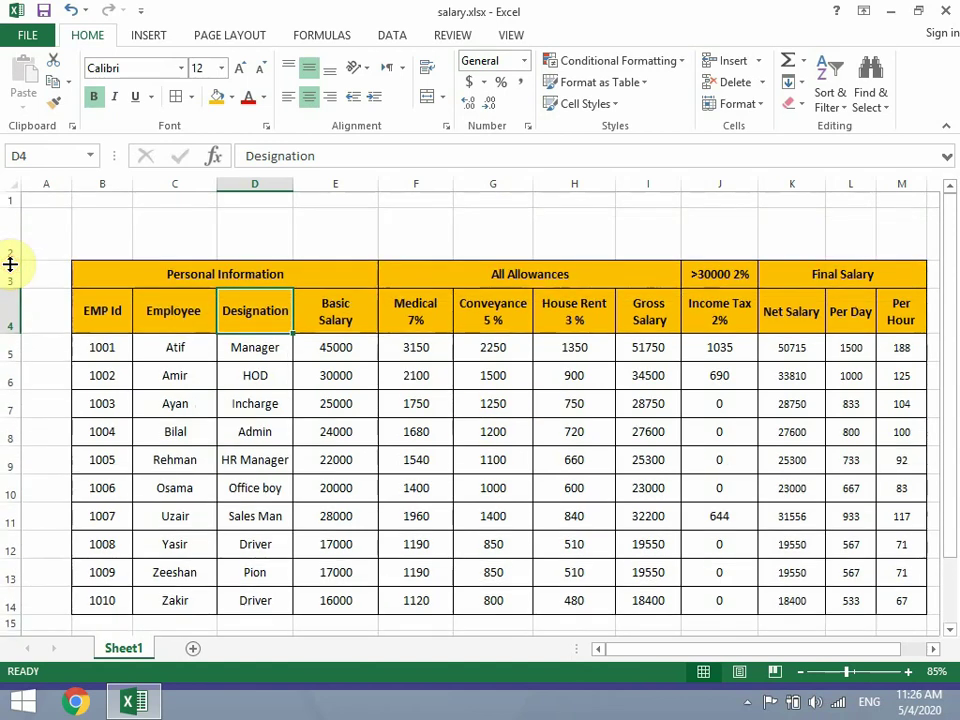
pyautogui.moveTo(100, 220); pyautogui.dragTo(914, 240)
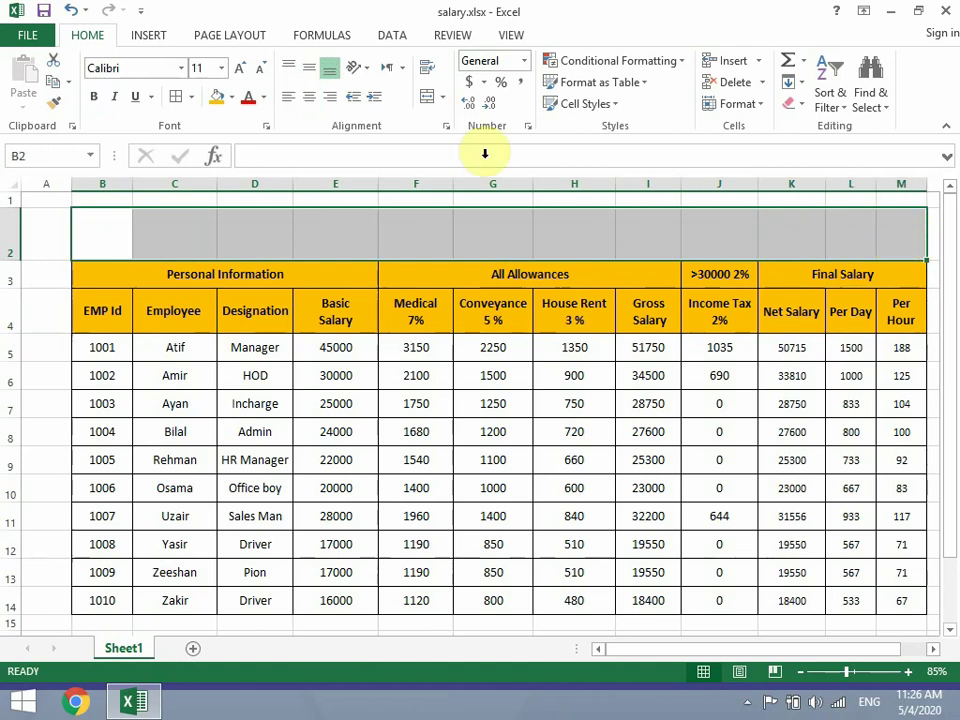
pyautogui.click(424, 97)
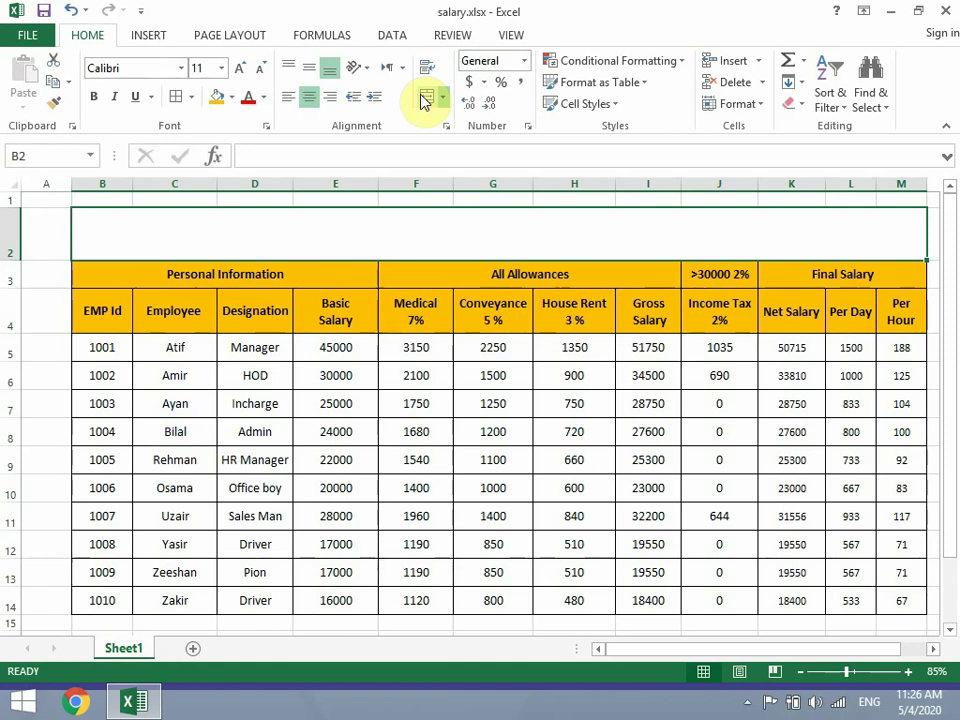
# Step: Enter "THE CREATIVE INSTITUTE" as the first line of the title in the merged row 2 cell
pyautogui.write('TJ')
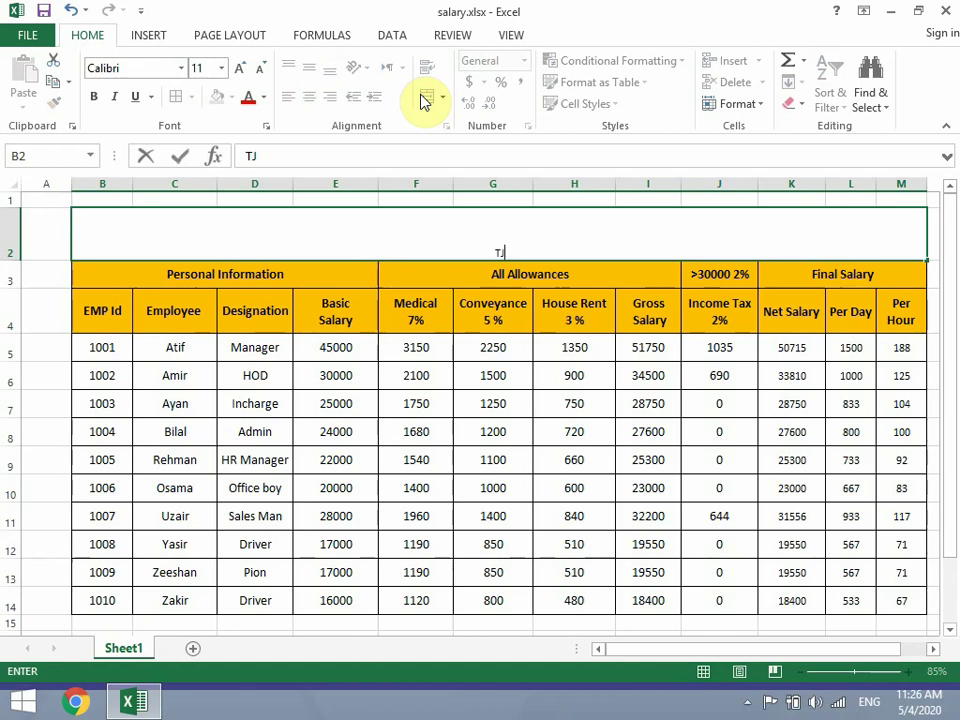
pyautogui.press('BackSpace')
pyautogui.write('HE CREATIVE ')
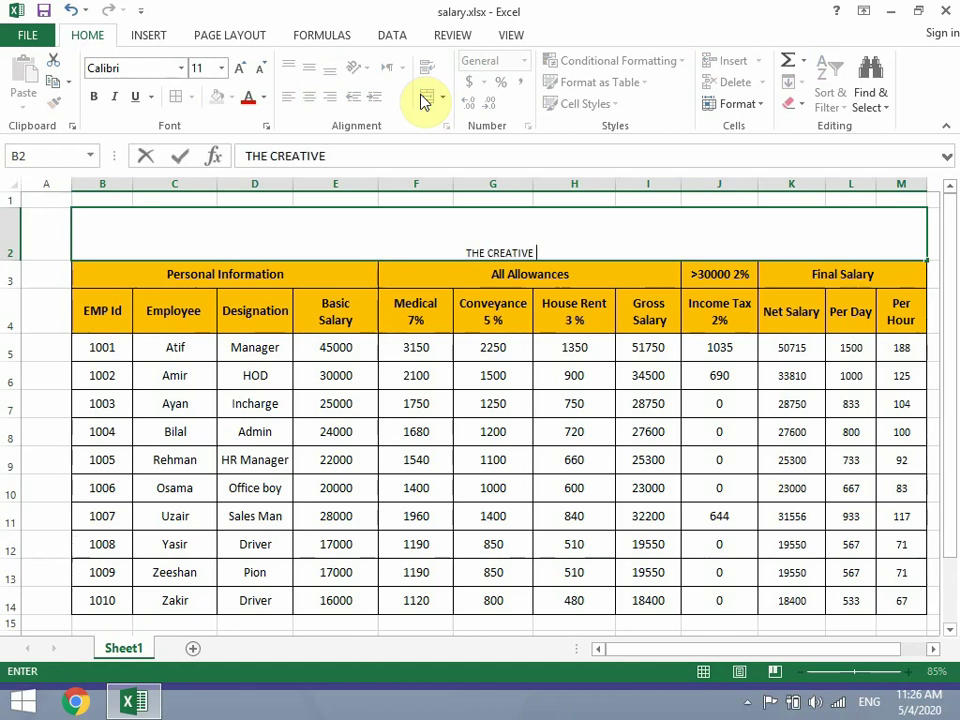
pyautogui.write('INSTIT')
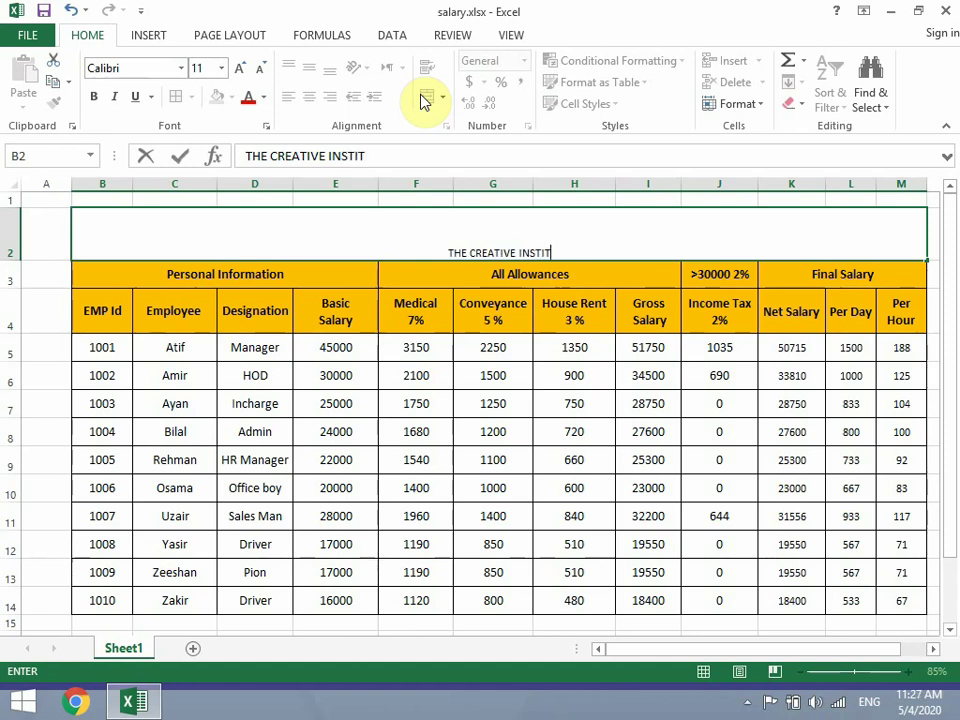
pyautogui.write('UTE')
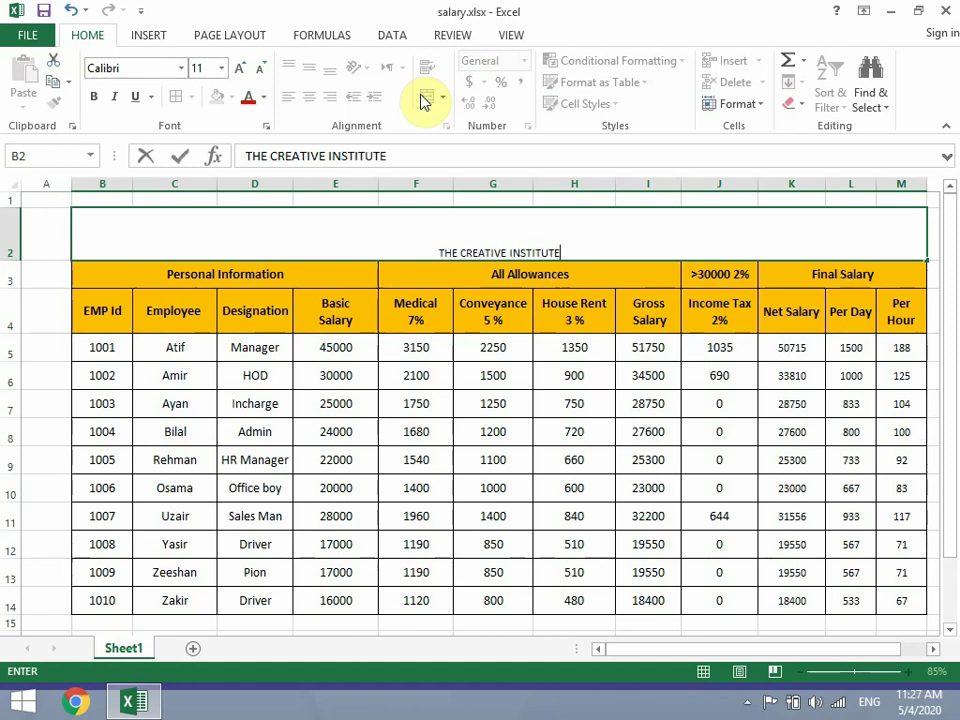
# Step: Add "Salary Sheet" as the second line inside the same title cell
pyautogui.hotkey('alt', 'Return')
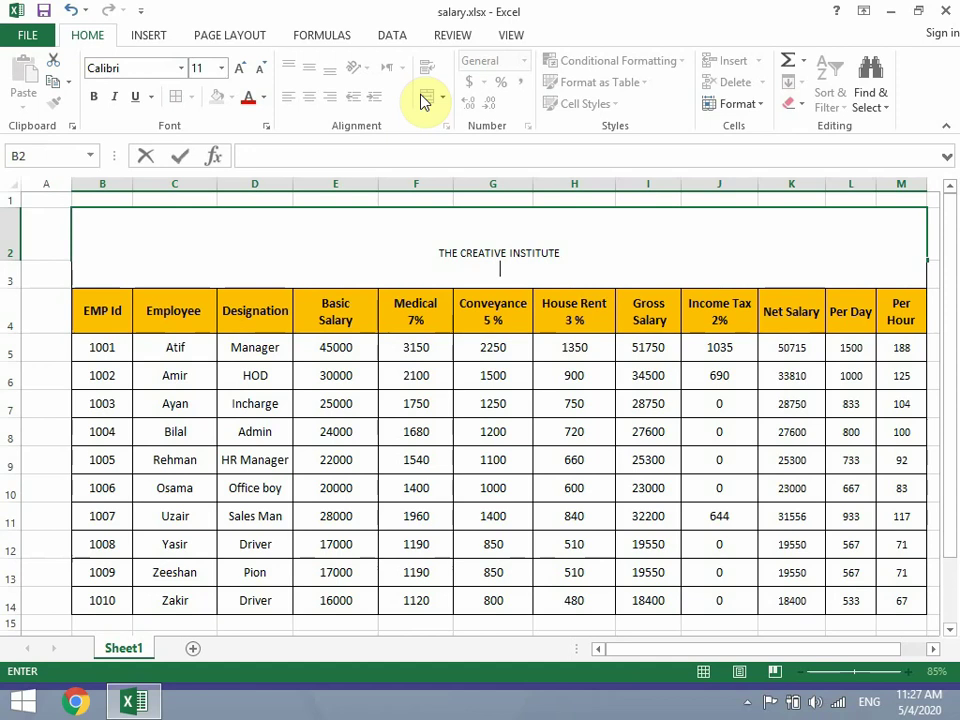
pyautogui.write('alary She')
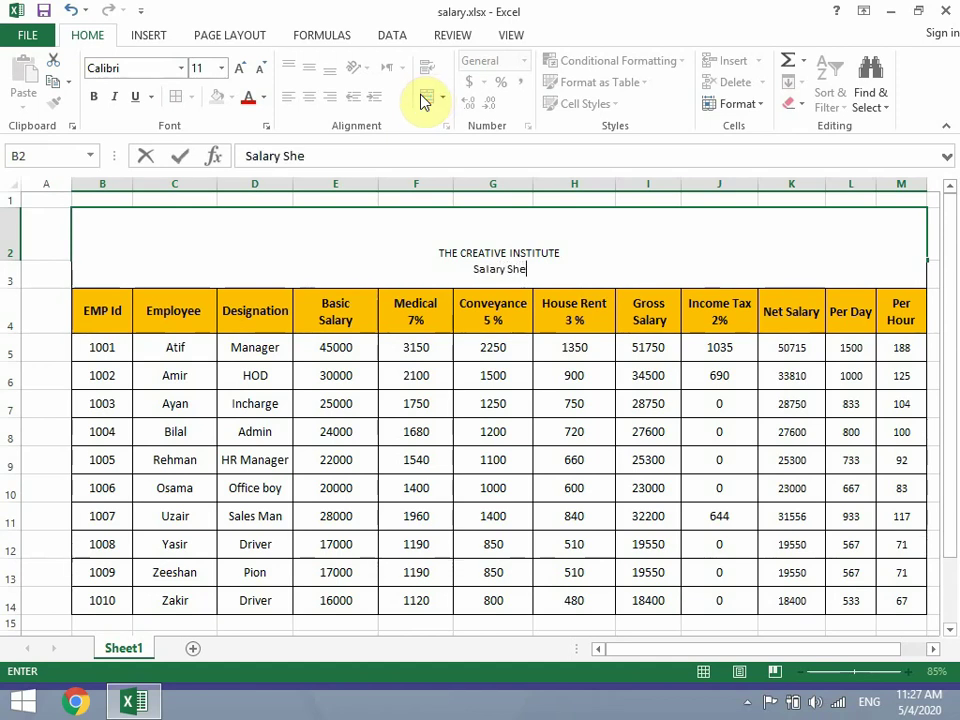
pyautogui.write('et Fo')
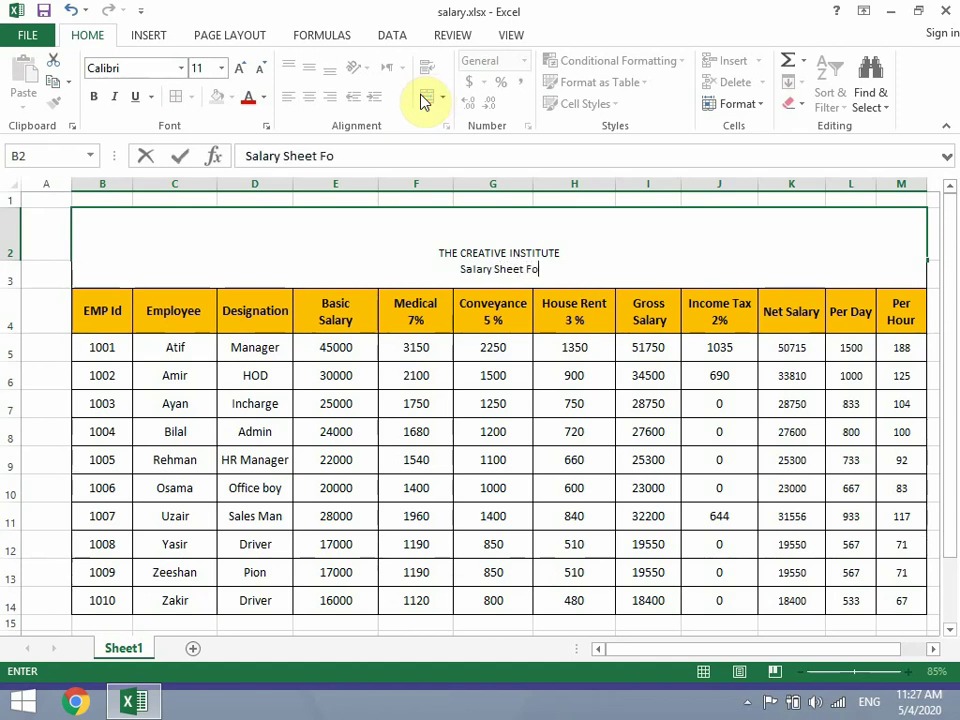
pyautogui.write('r T')
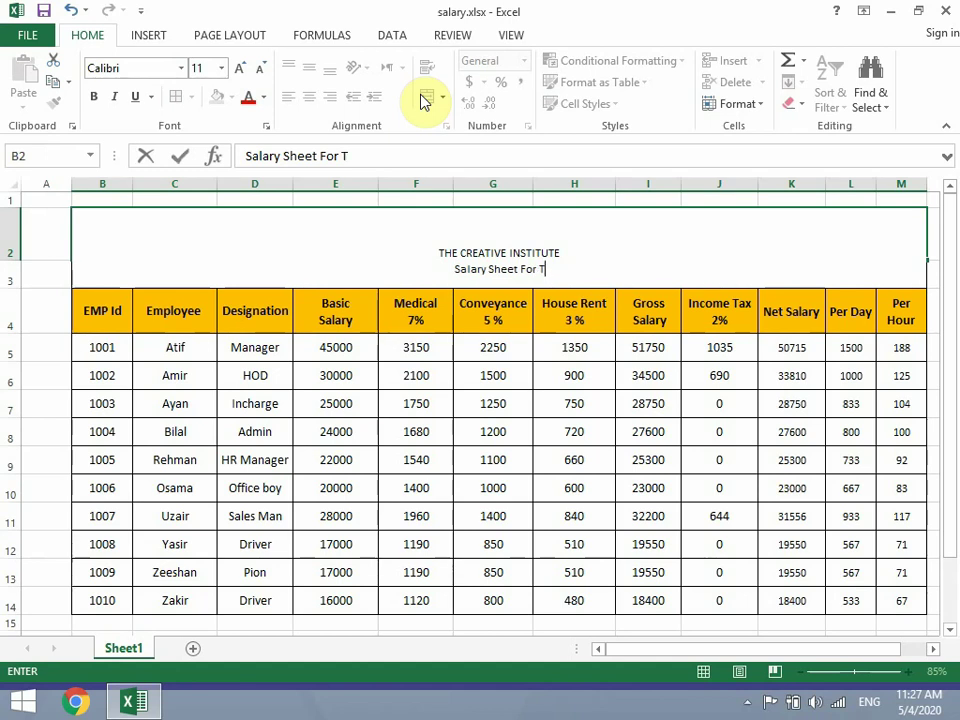
pyautogui.write('h')
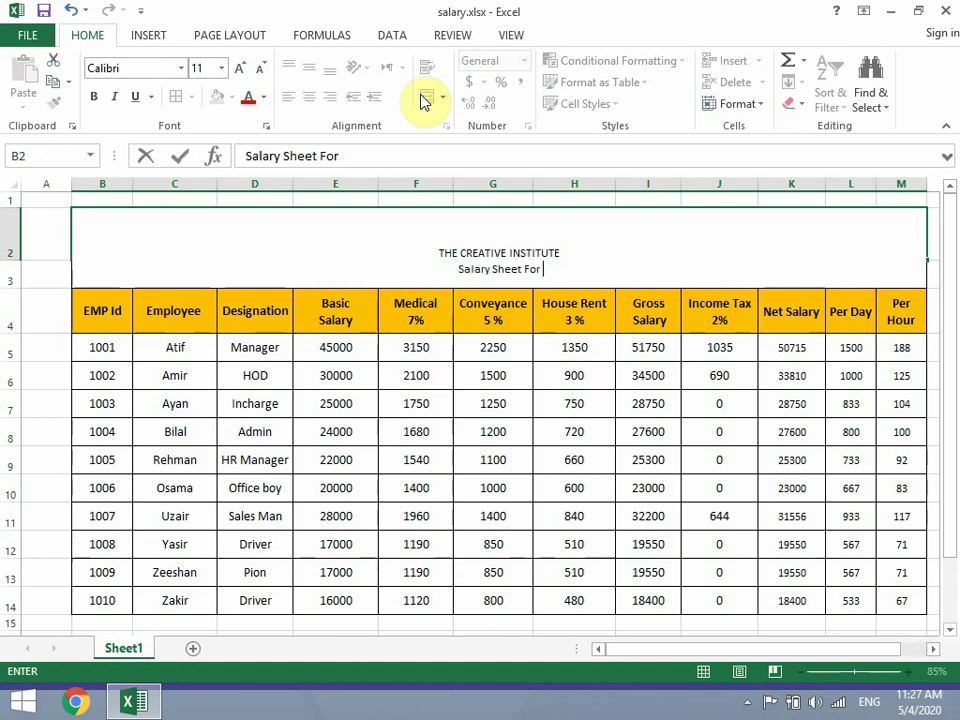
pyautogui.press('BackSpace')
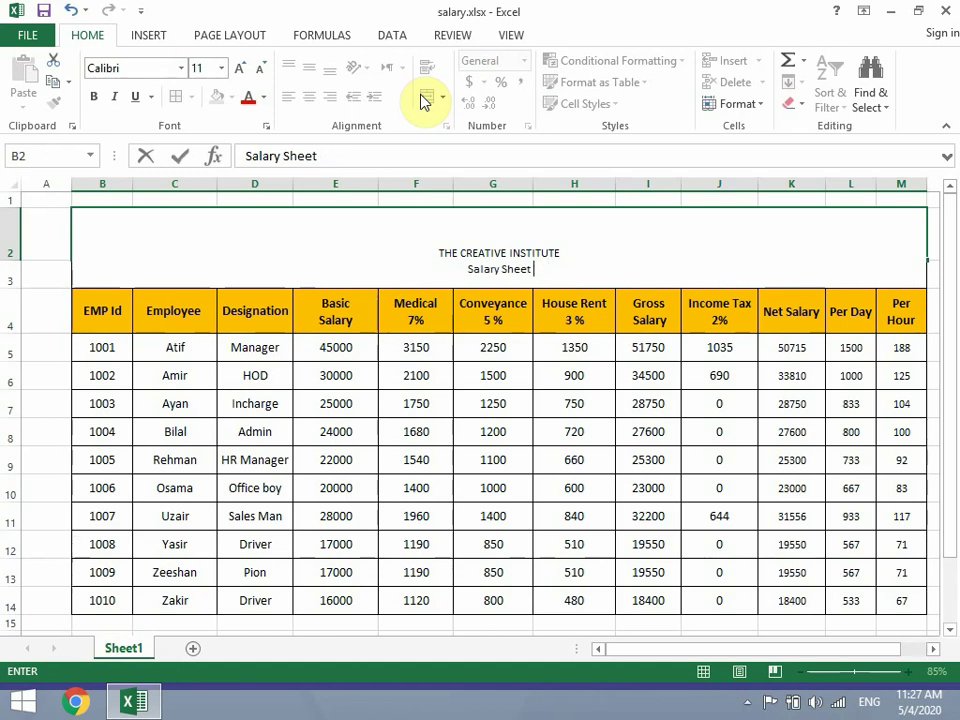
# Step: Add "For The Month OF May 2020" as the third line of the title and commit the cell entry
pyautogui.hotkey('alt', 'Return')
pyautogui.write('F')
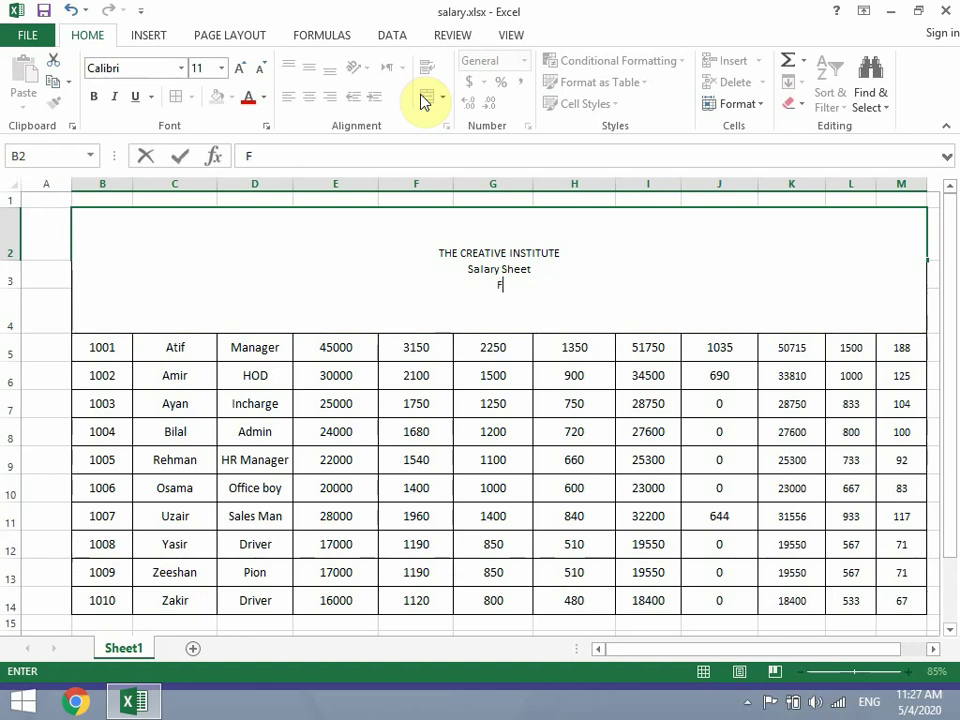
pyautogui.write('or The Mo')
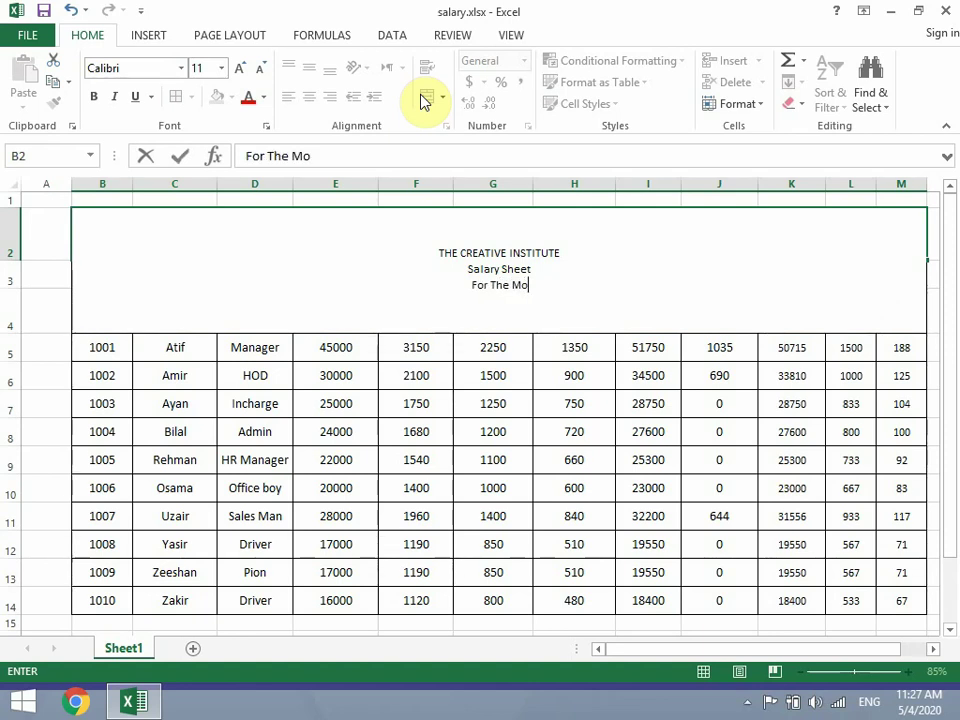
pyautogui.write('nth O')
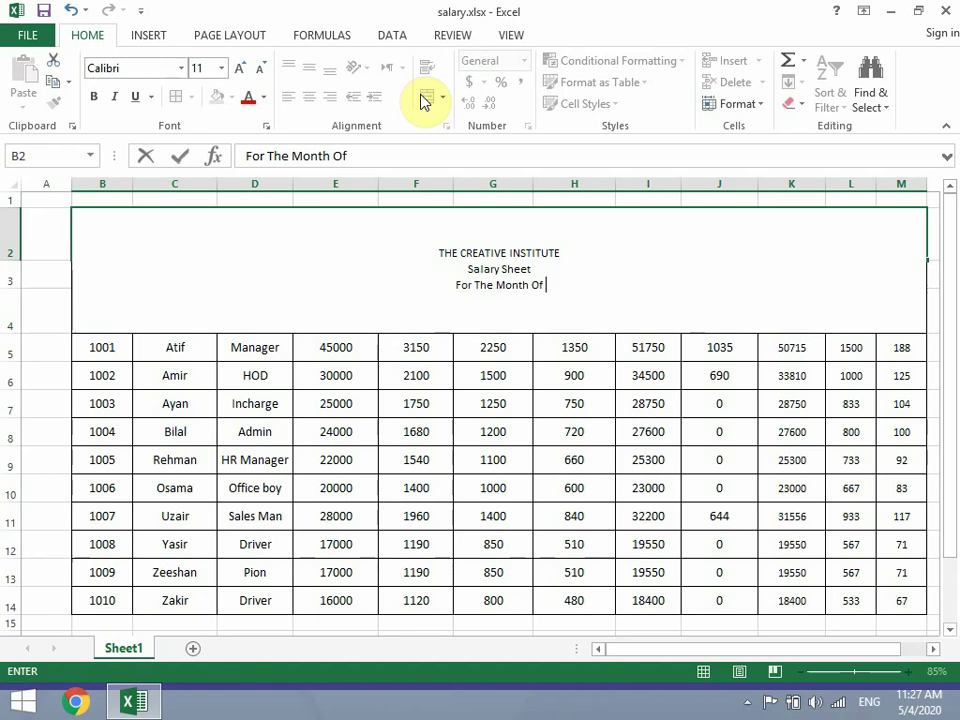
pyautogui.write('F ')
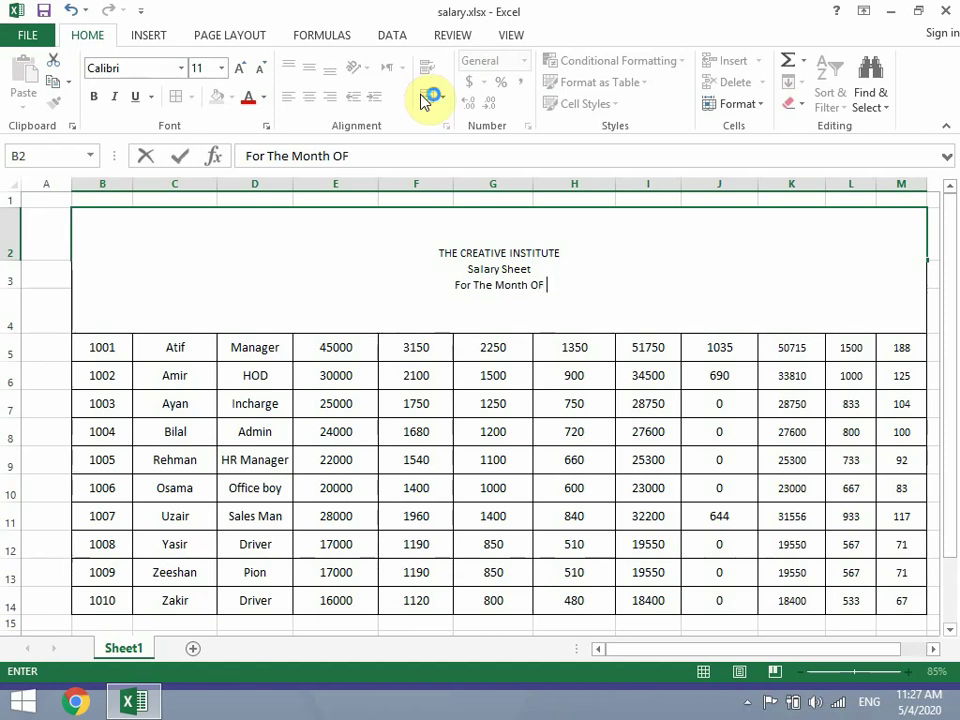
pyautogui.write('May 2')
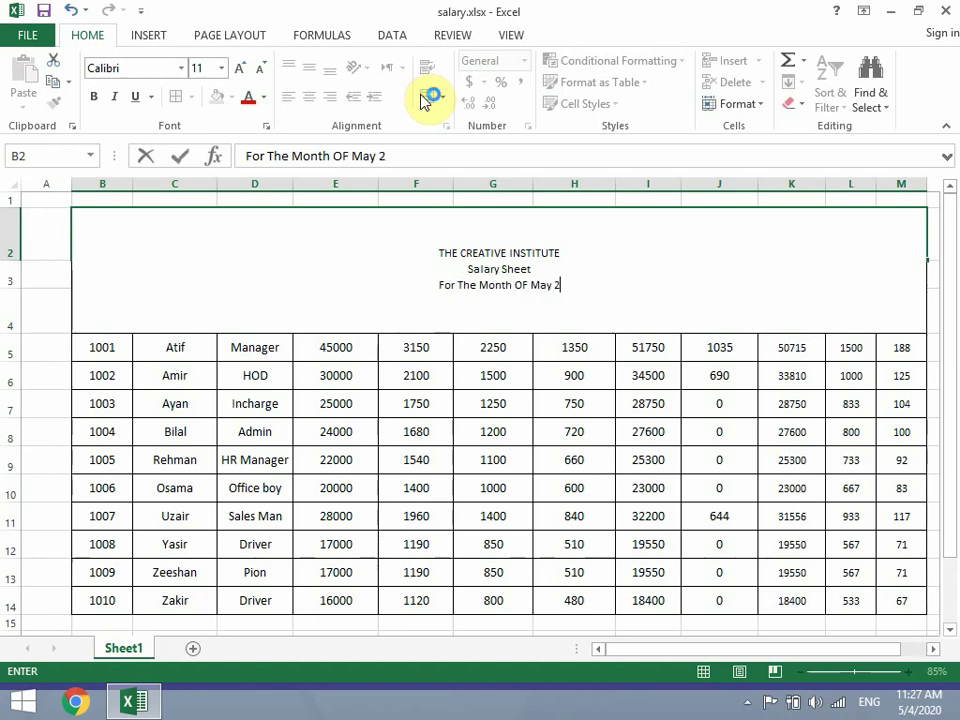
pyautogui.write('020')
pyautogui.press('Return')
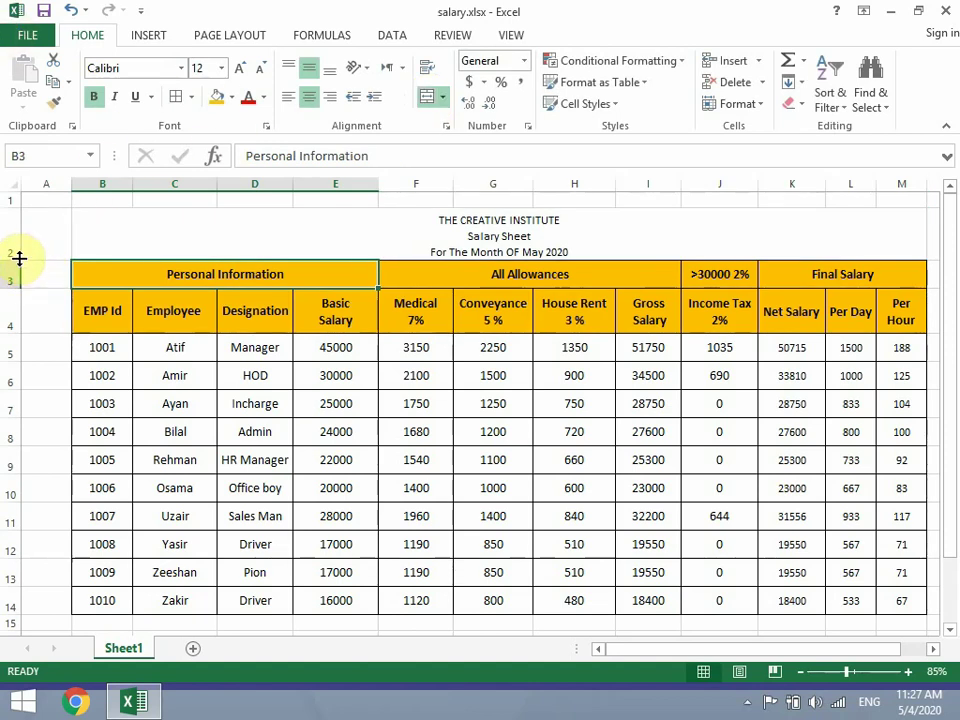
# Step: Increase the height of row 2 further and vertically center the three-line title within its merged cell
pyautogui.moveTo(19, 259); pyautogui.dragTo(26, 298)
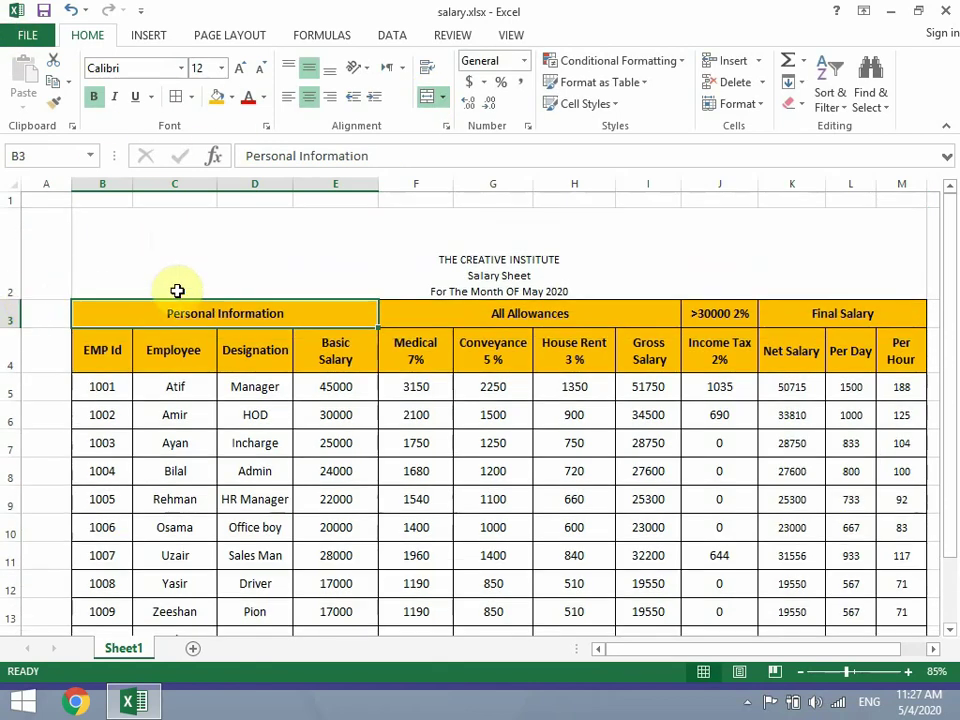
pyautogui.click(177, 290)
pyautogui.click(307, 68)
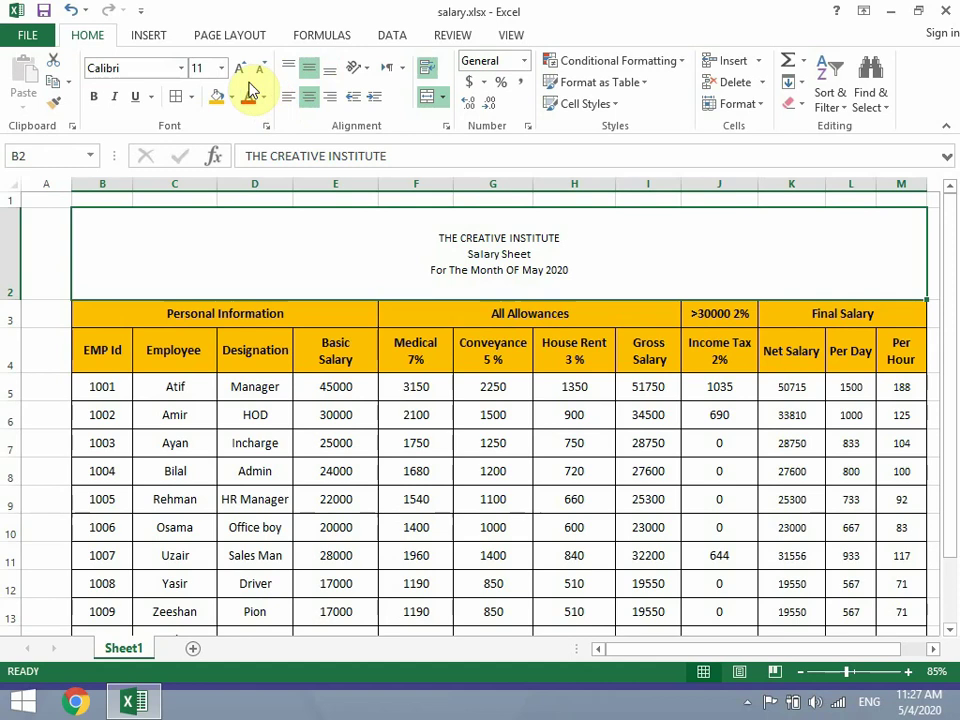
# Step: Increase the font size of the whole title in B2 to 20
pyautogui.click(239, 68)
pyautogui.click(239, 68)
pyautogui.click(239, 68)
pyautogui.click(239, 68)
pyautogui.click(239, 68)
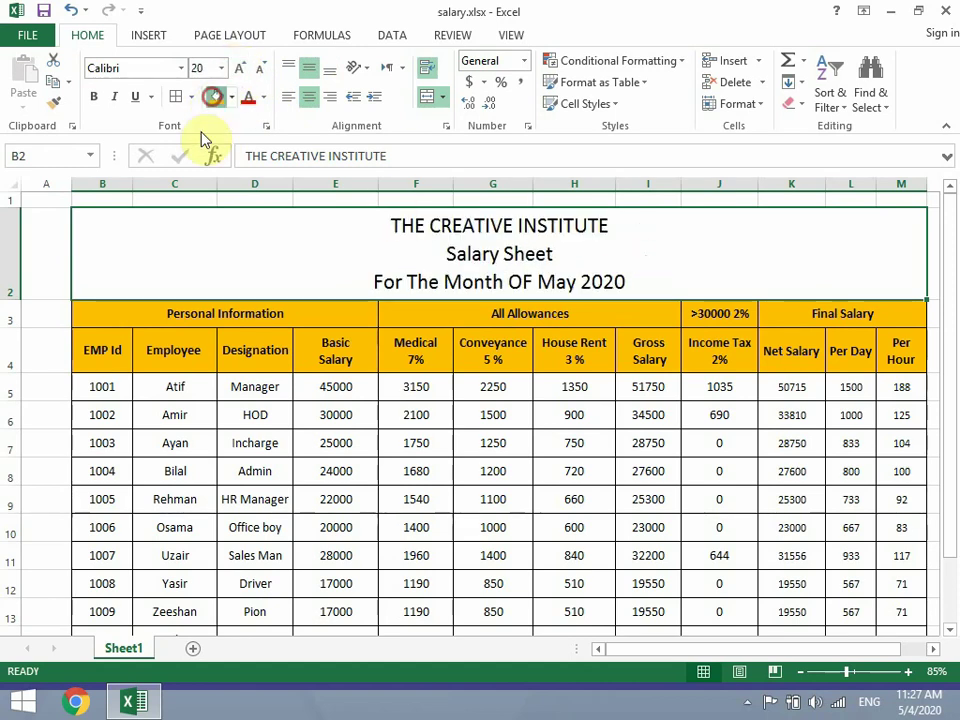
# Step: Fill the merged title cell with the same gold color as the table headings
pyautogui.click(216, 96)
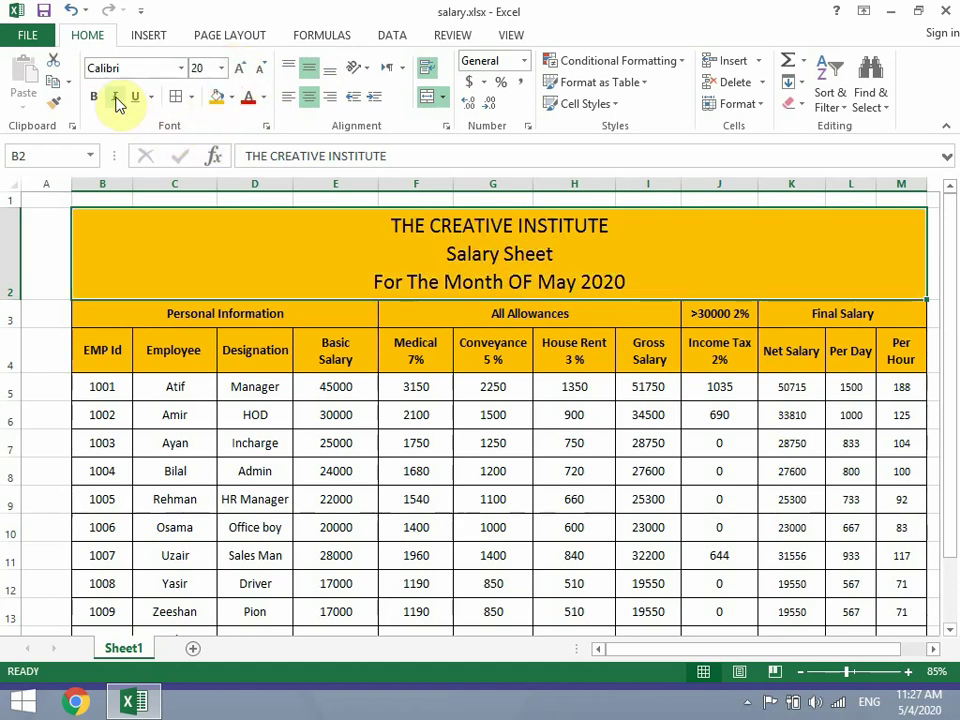
pyautogui.click(233, 97)
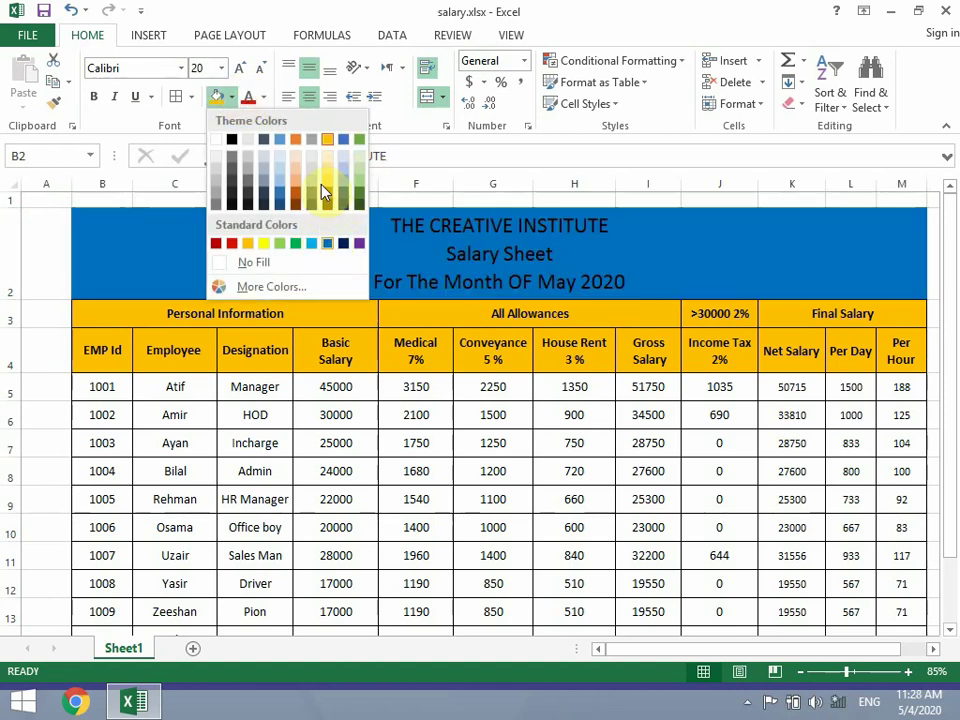
pyautogui.click(328, 140)
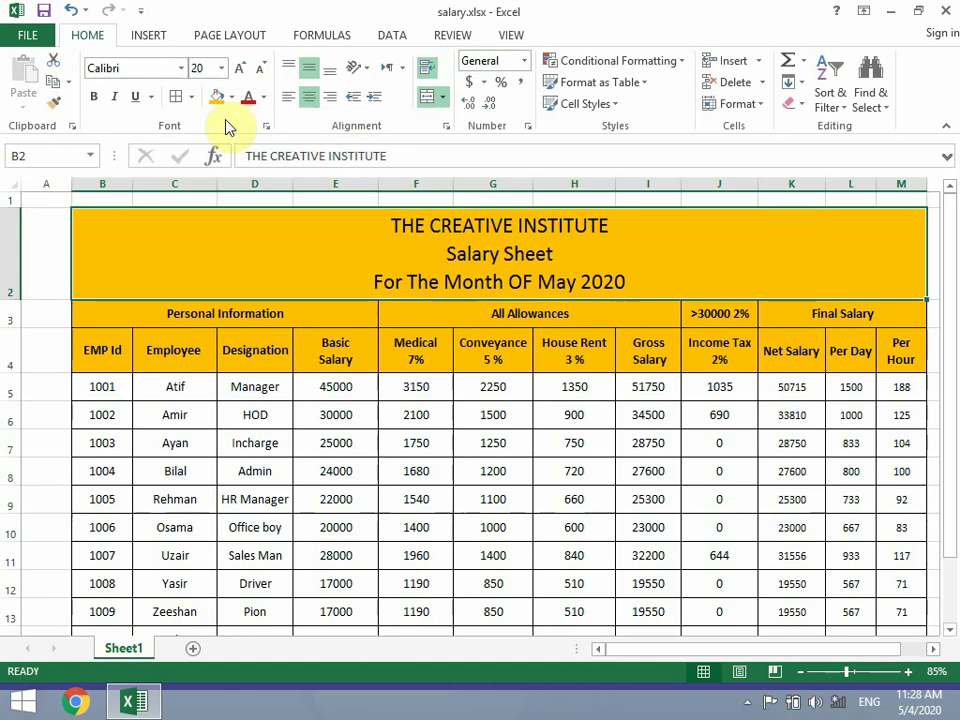
# Step: Make the whole title bold and reduce only its line "For The Month OF May 2020" to font size 16
pyautogui.click(96, 97)
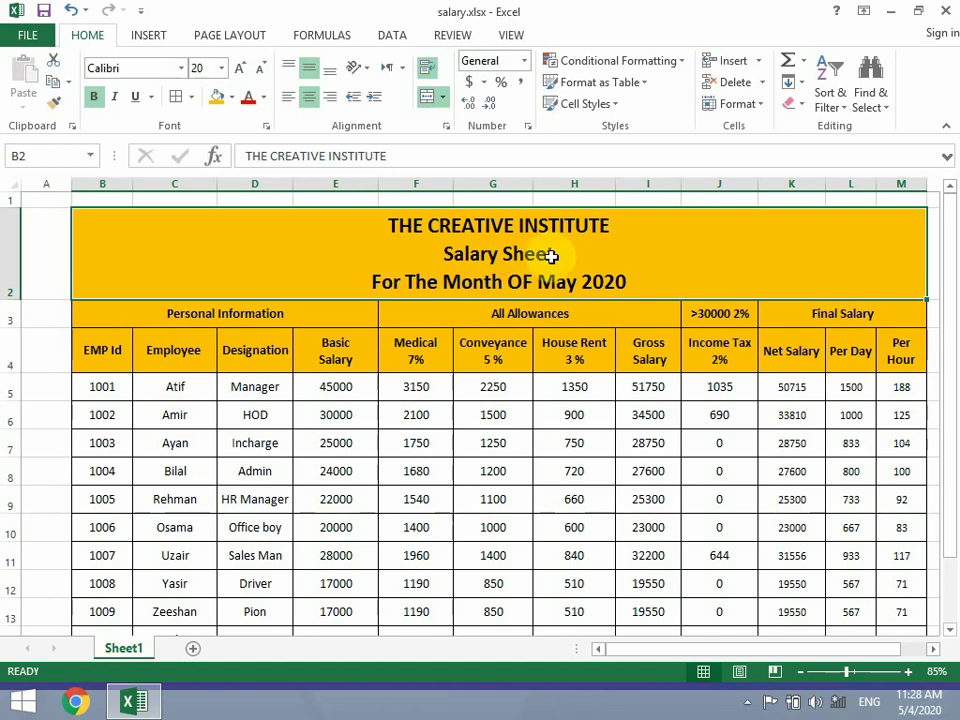
pyautogui.doubleClick(617, 281)
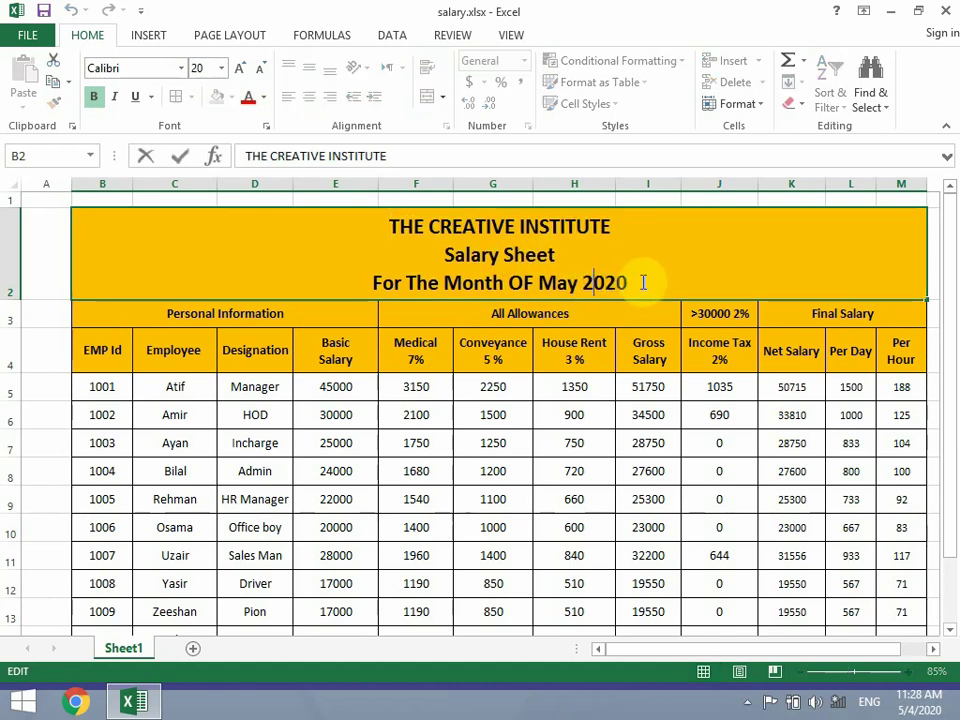
pyautogui.moveTo(645, 282); pyautogui.dragTo(370, 288)
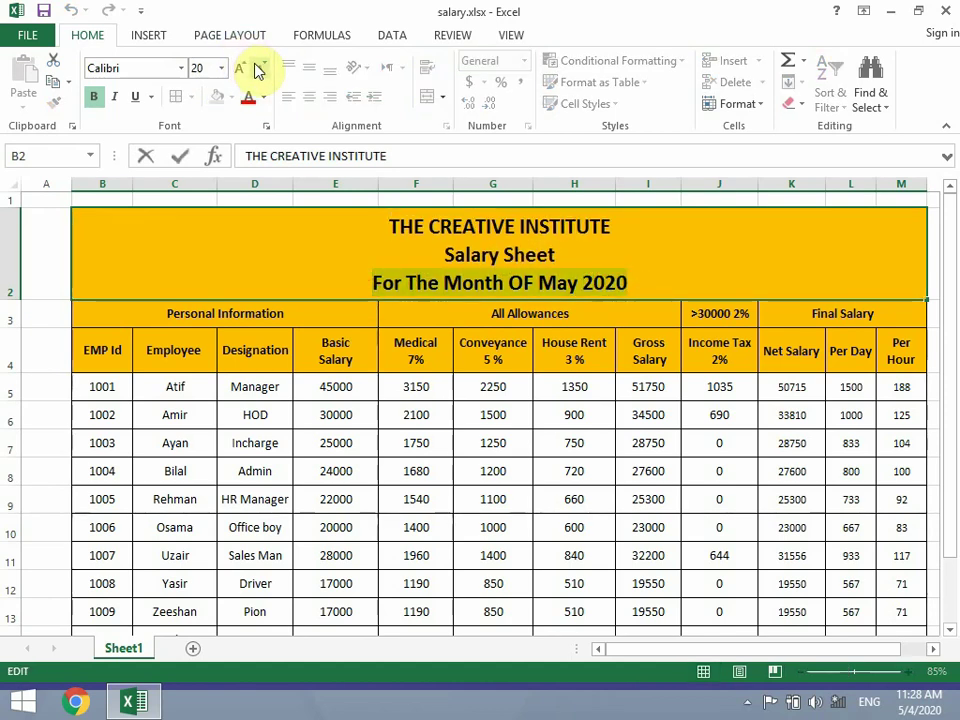
pyautogui.click(258, 70)
pyautogui.click(258, 70)
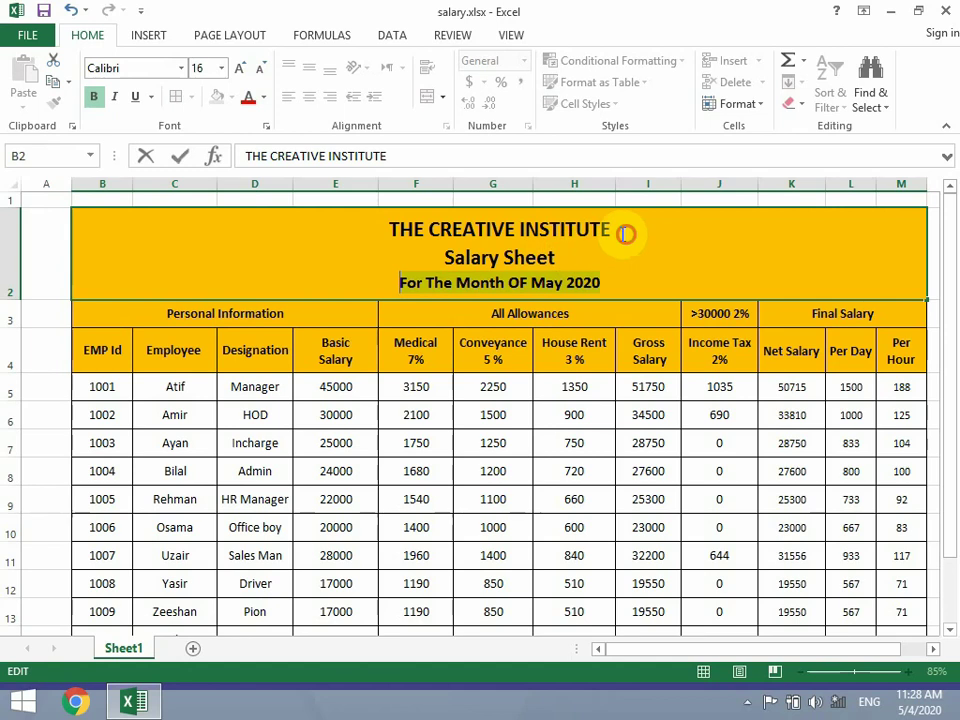
# Step: Enlarge the title lines "THE CREATIVE INSTITUTE" and "Salary Sheet" to font size 22 and commit the cell
pyautogui.moveTo(625, 233); pyautogui.dragTo(386, 229)
pyautogui.click(239, 68)
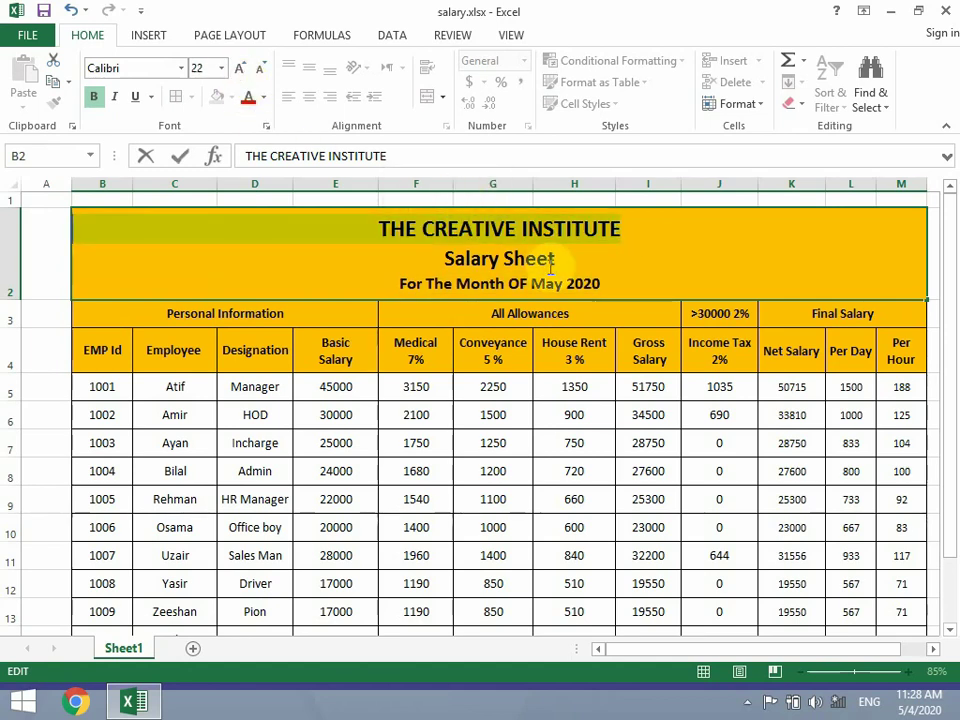
pyautogui.moveTo(557, 259); pyautogui.dragTo(443, 258)
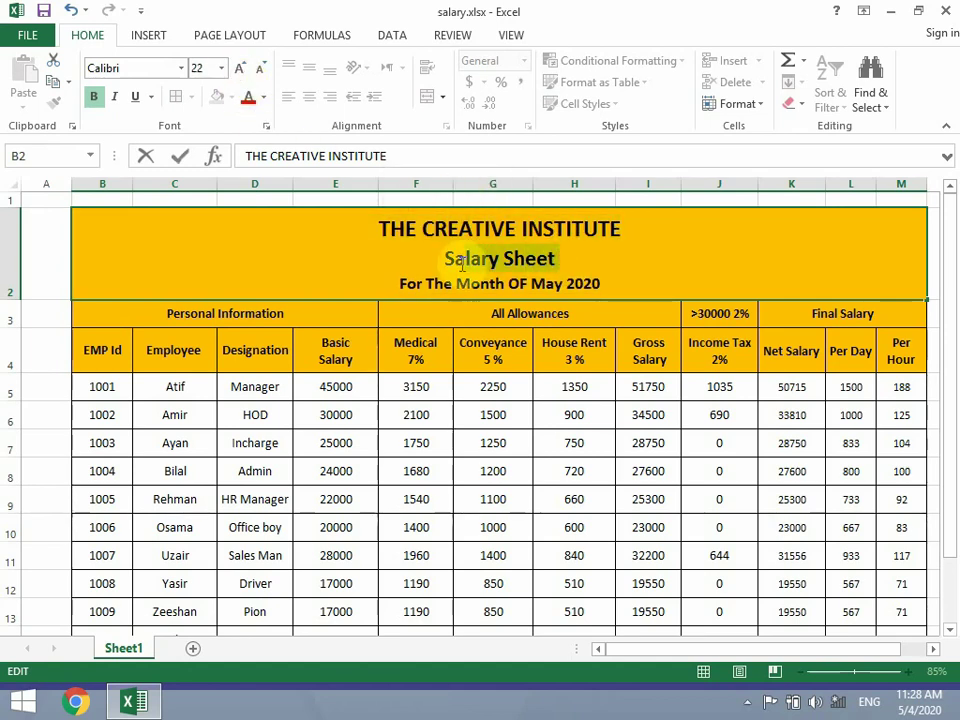
pyautogui.click(243, 70)
pyautogui.click(536, 343)
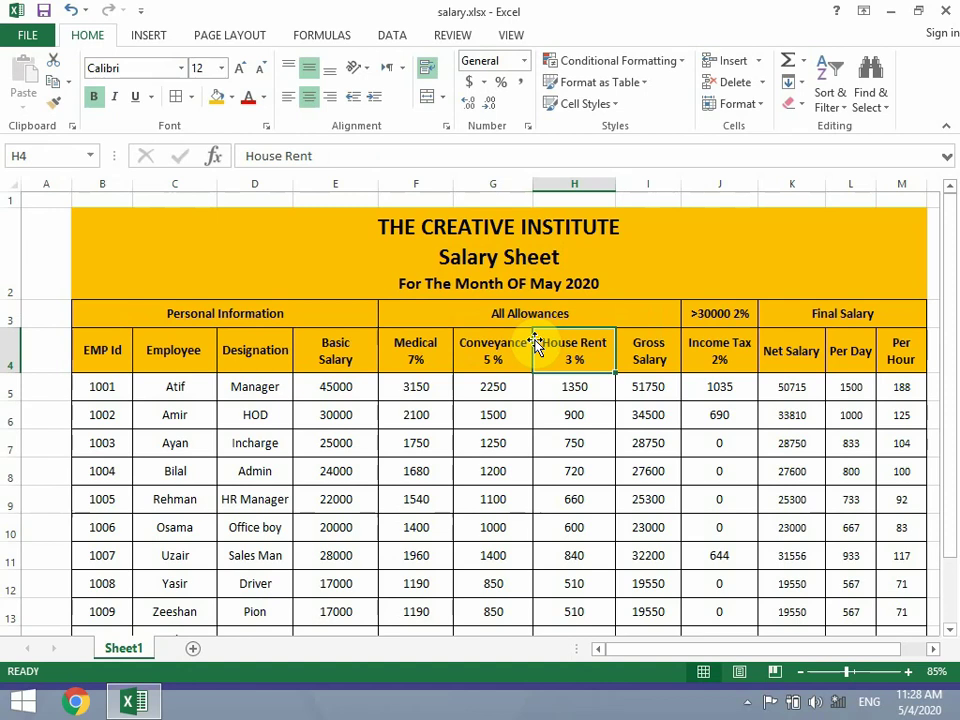
# Step: Apply a thick box border around the merged title cell B2
pyautogui.click(343, 216)
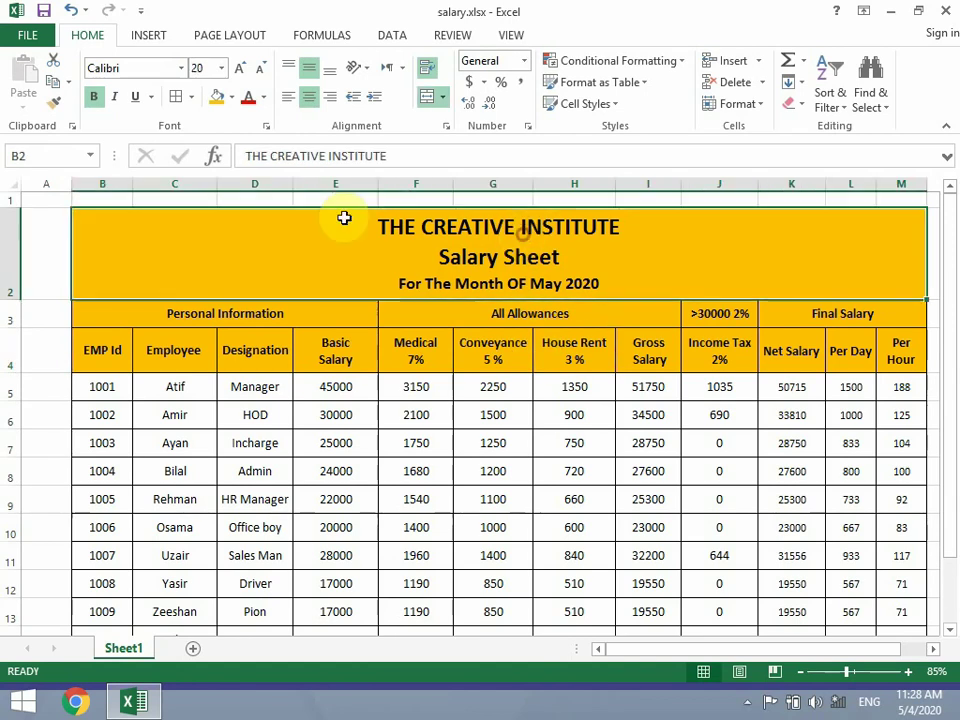
pyautogui.click(193, 97)
pyautogui.click(220, 282)
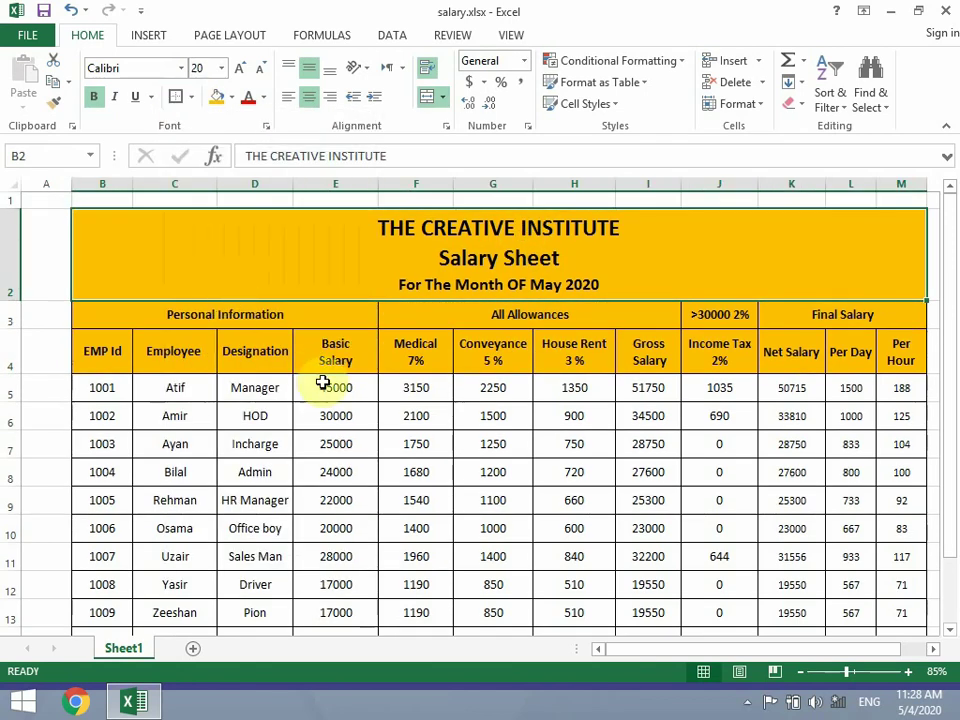
pyautogui.click(323, 383)
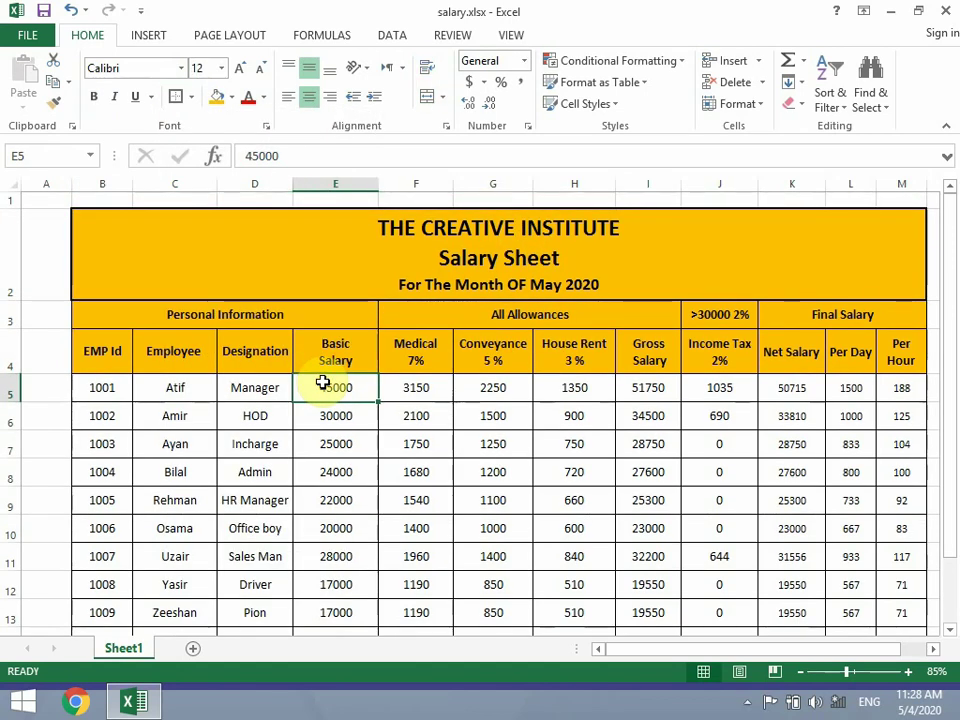
# Step: Change the fill of the merged title cell to the light gray theme color
pyautogui.click(388, 283)
pyautogui.click(232, 96)
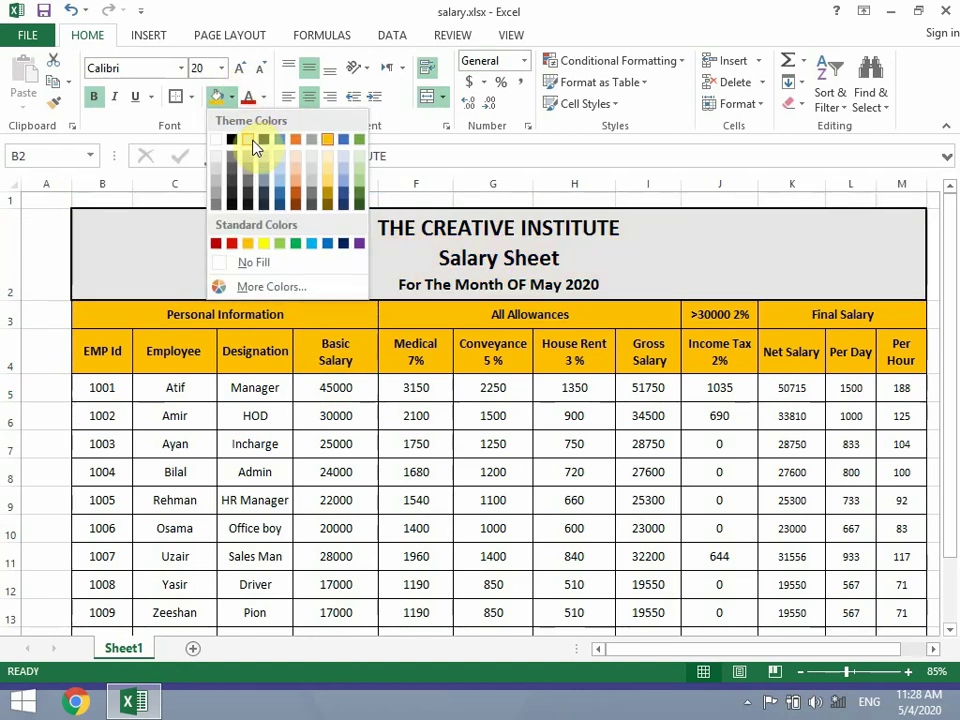
pyautogui.click(254, 146)
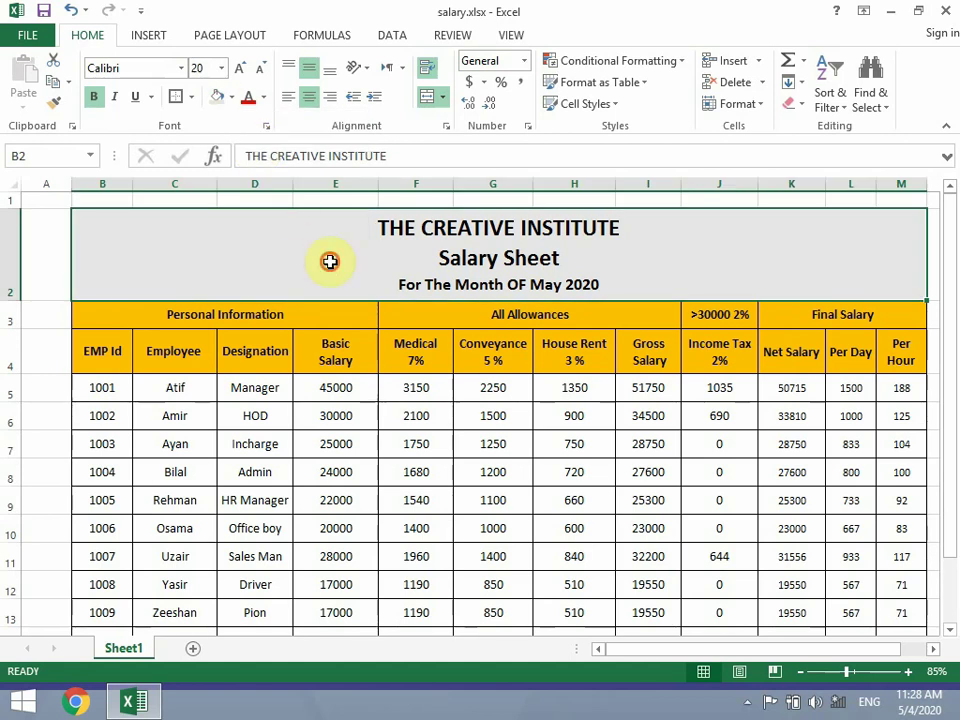
pyautogui.click(354, 354)
pyautogui.click(369, 418)
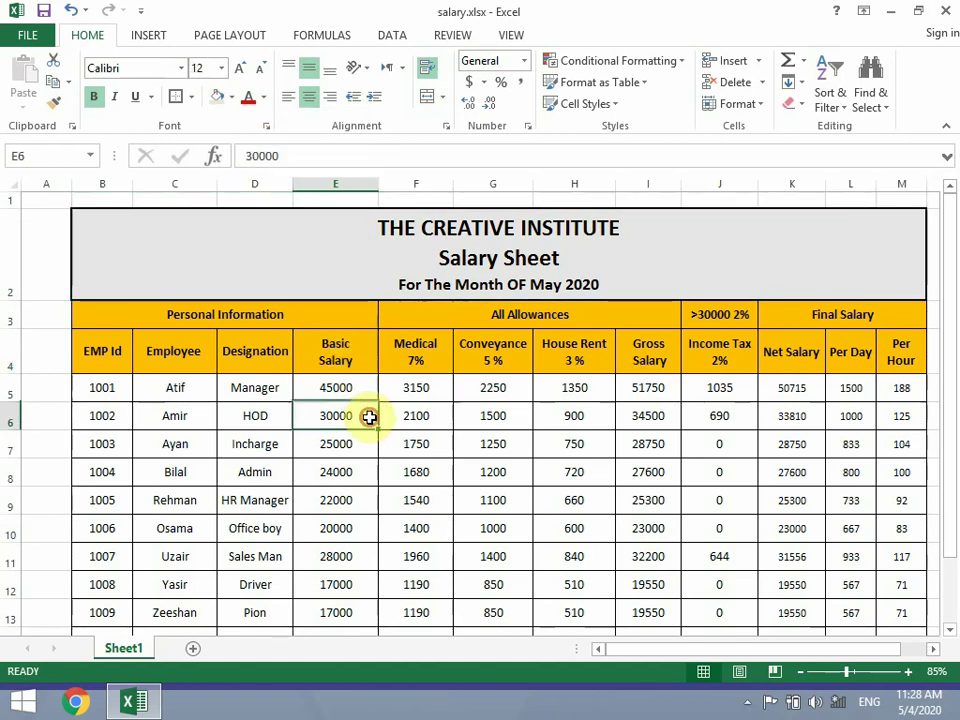
pyautogui.scroll(-1, 369, 418)
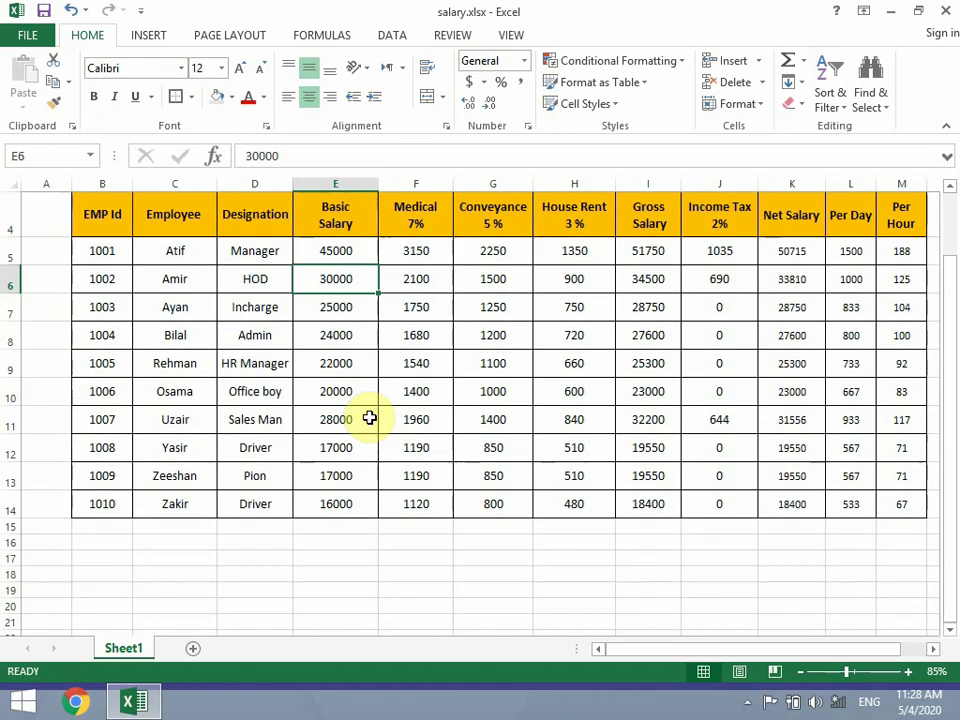
pyautogui.scroll(1, 369, 418)
pyautogui.scroll(1, 369, 418)
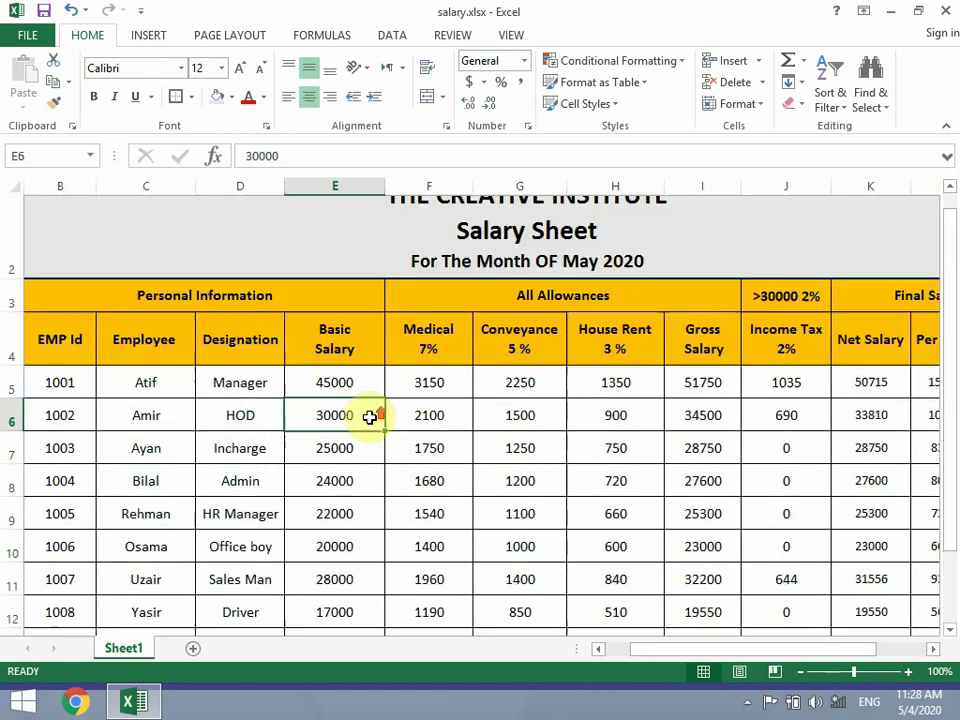
pyautogui.scroll(1, 369, 418)
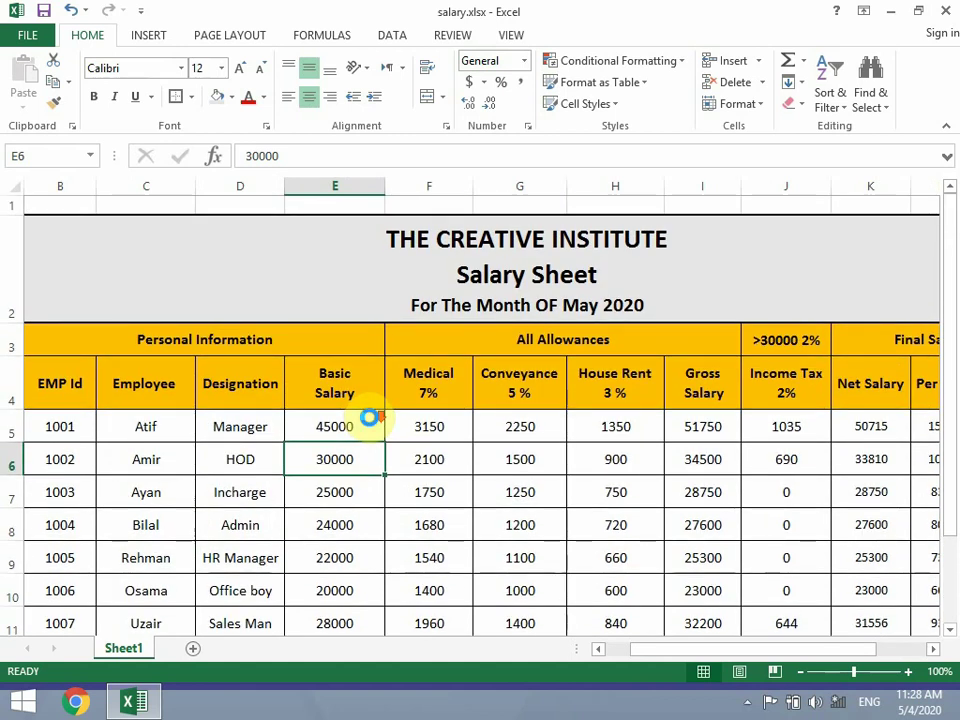
pyautogui.scroll(-1, 369, 418)
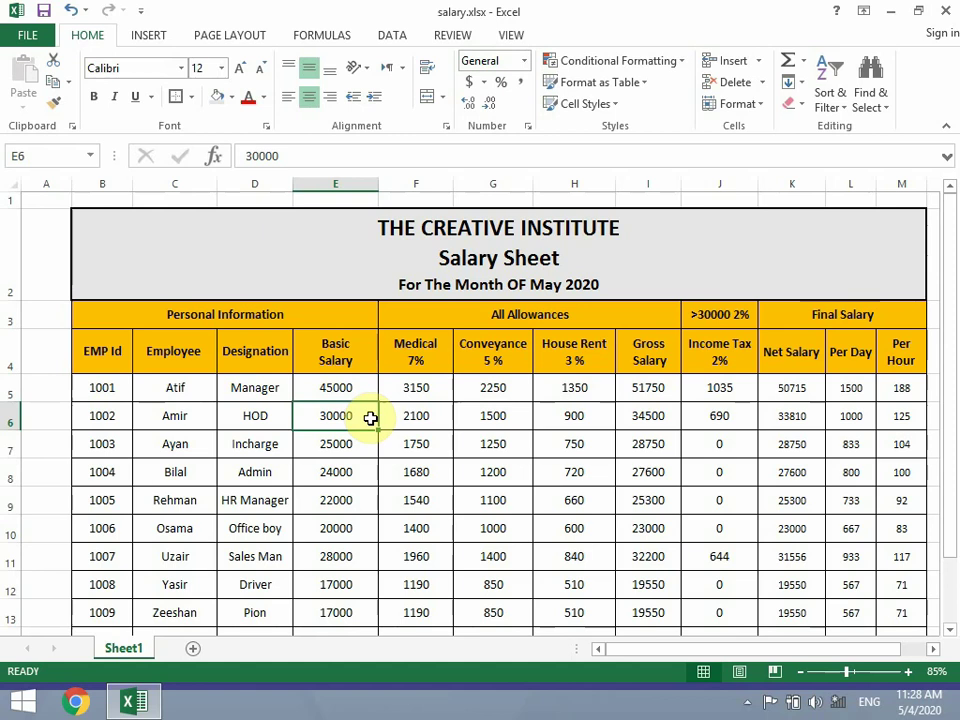
pyautogui.scroll(-1, 505, 452)
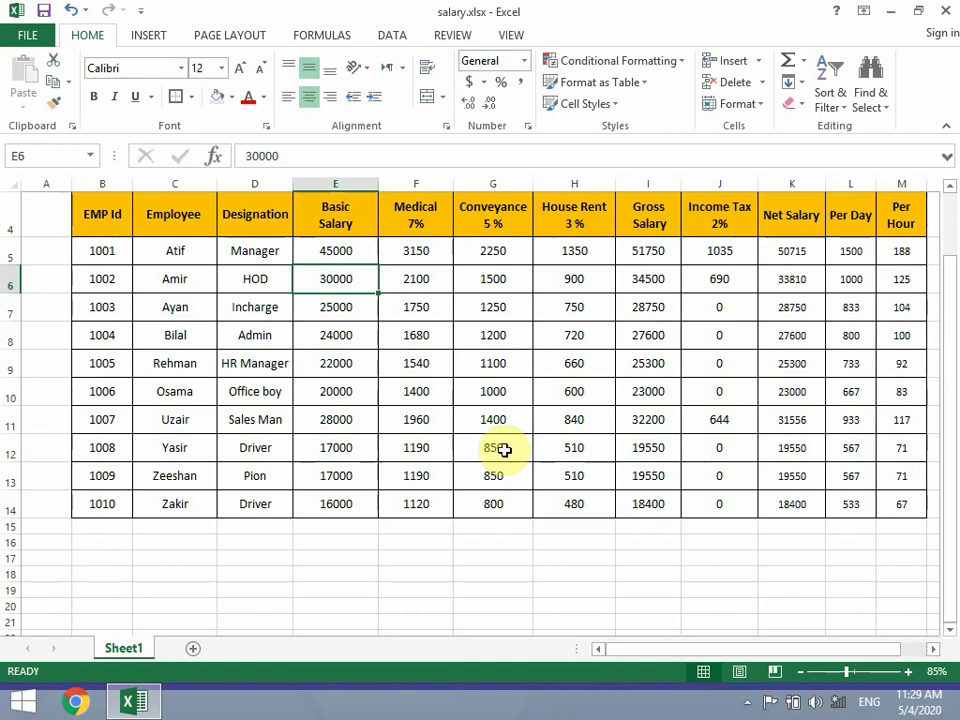
pyautogui.scroll(1, 504, 450)
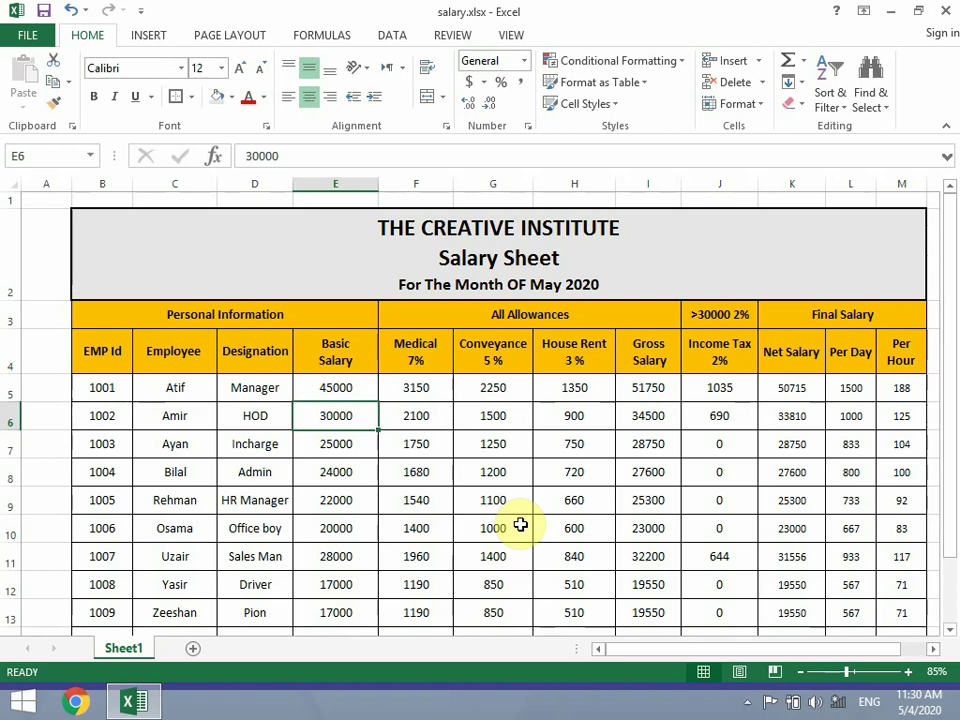
pyautogui.click(570, 413)
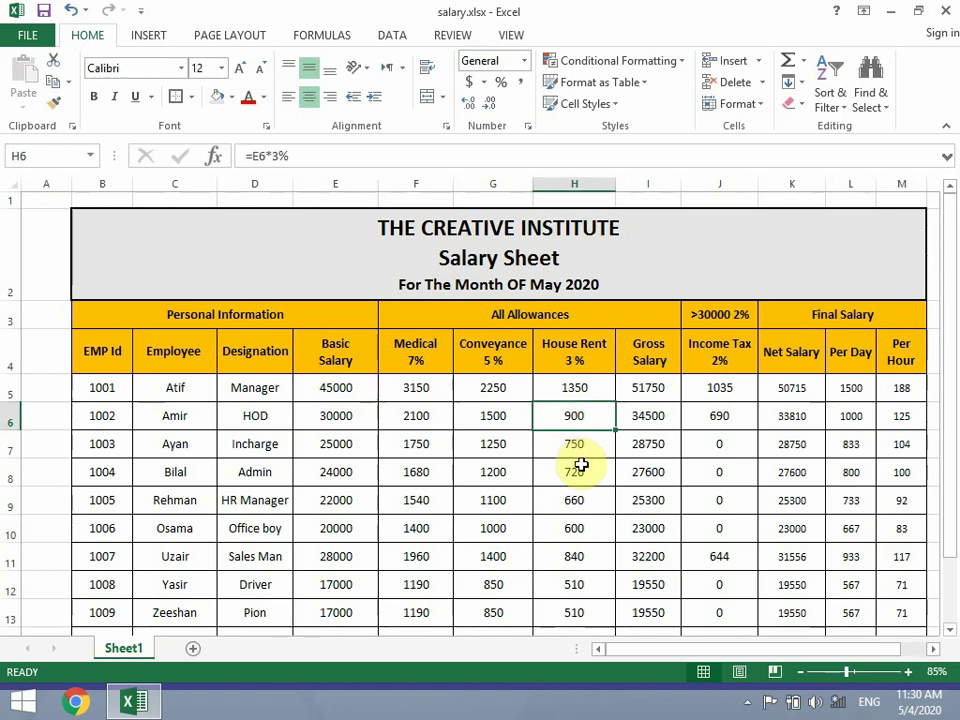
pyautogui.click(746, 702)
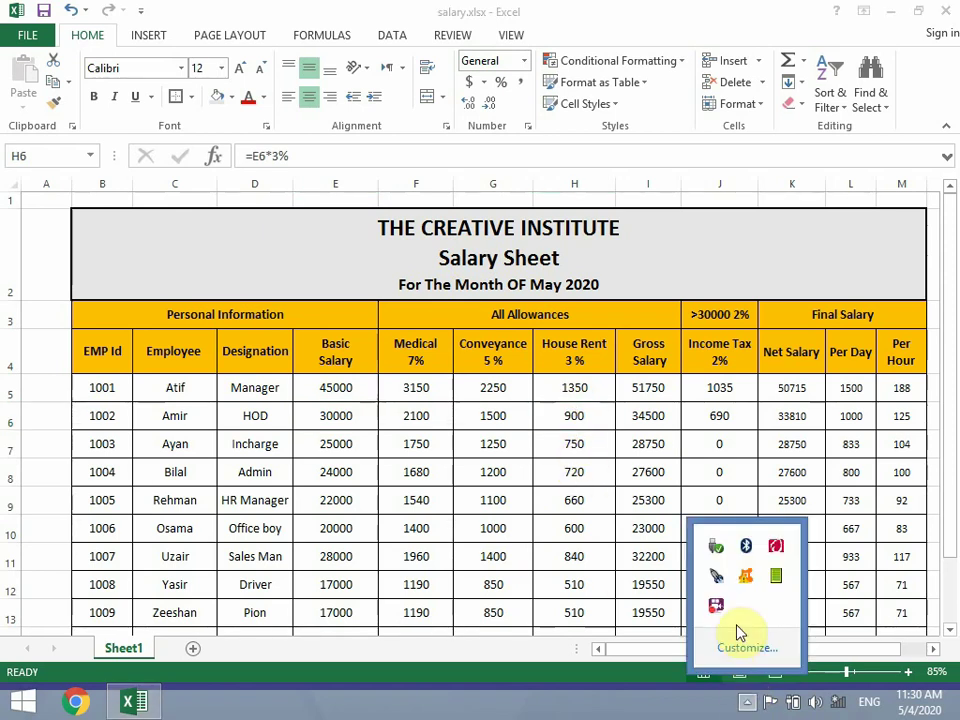
pyautogui.click(715, 605)
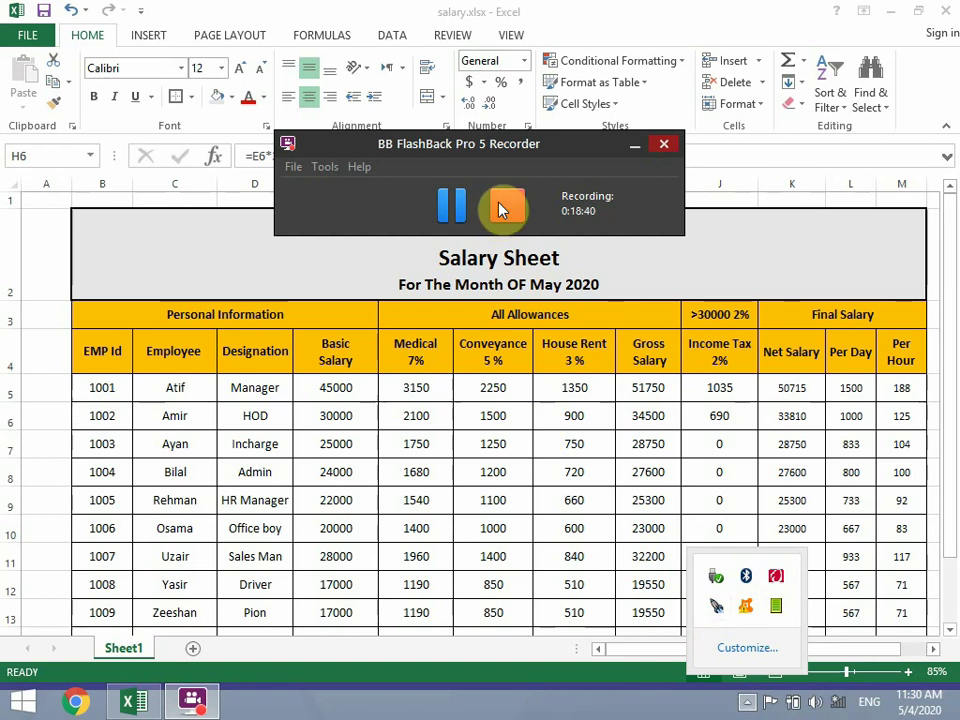